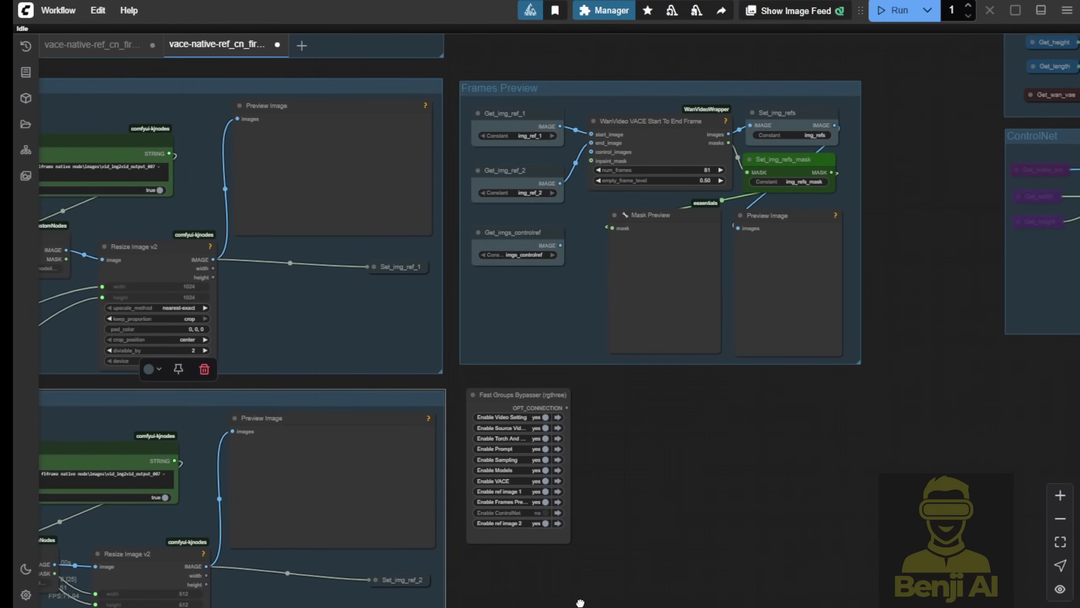
# Examine the Frames Preview group, including the WanVideo VACE Start To End Frame node and the mask and image previews
pyautogui.press('1')
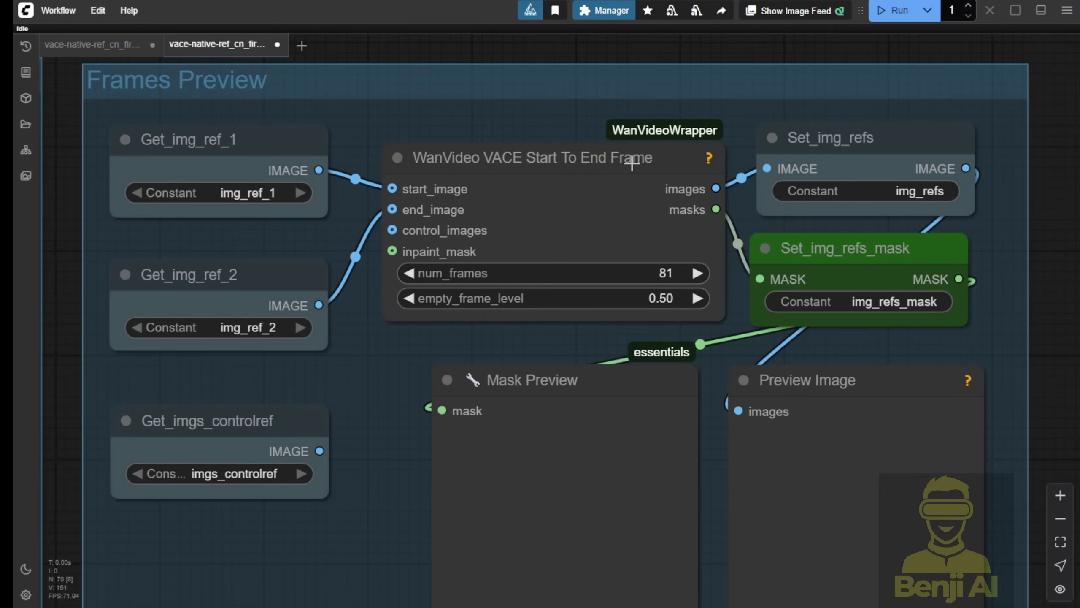
pyautogui.moveTo(613, 162); pyautogui.dragTo(604, 155)
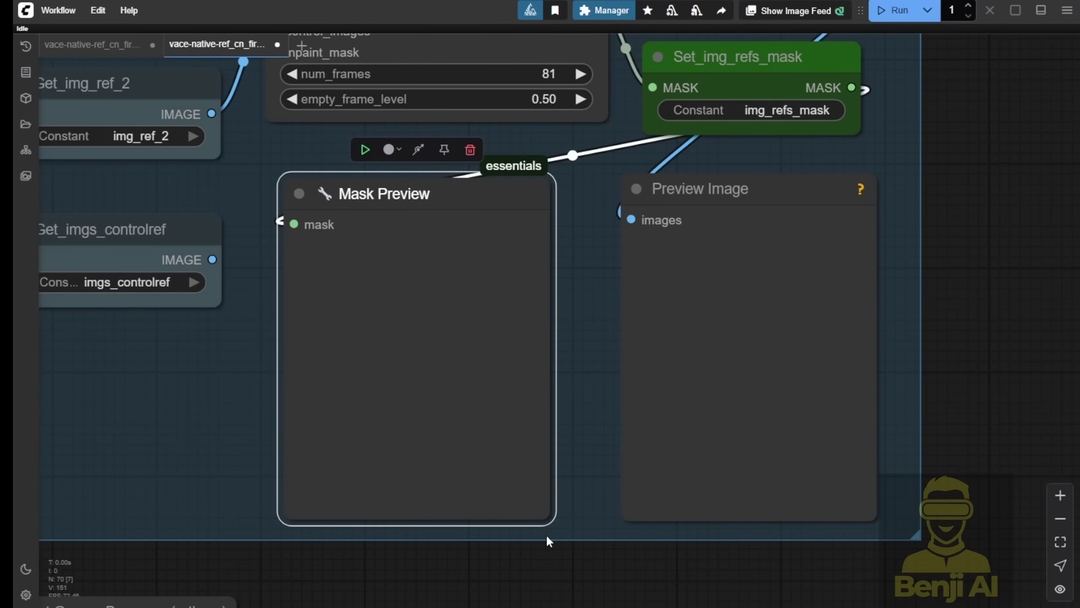
pyautogui.scroll(-5, 597, 549)
pyautogui.moveTo(868, 224); pyautogui.dragTo(525, 430)
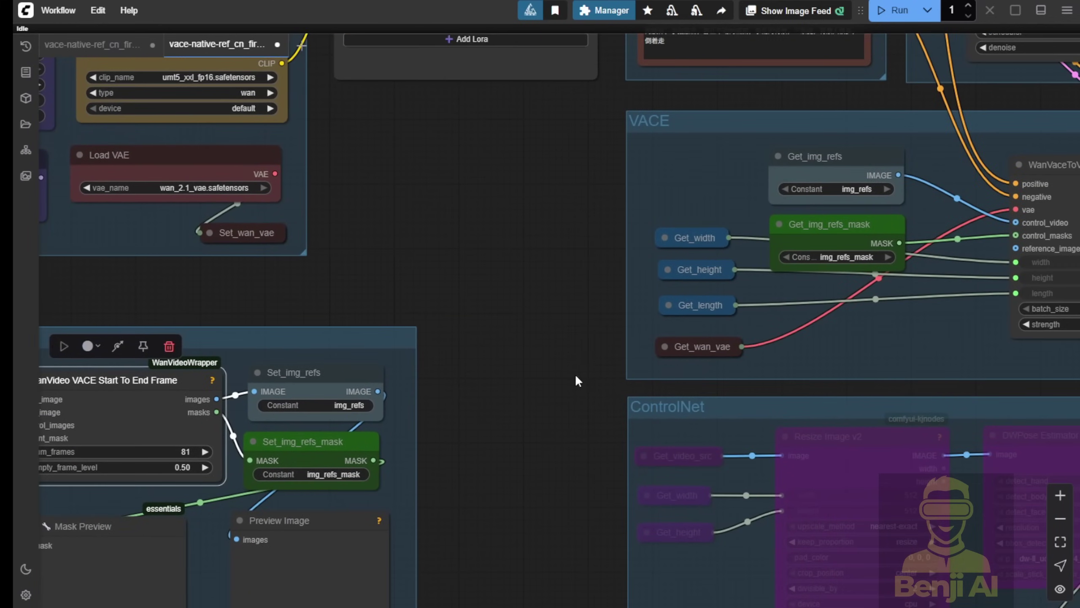
# Examine how the Get_img_refs and Get_img_refs_mask nodes feed the control inputs of WanVaceToVideo in the VACE group
pyautogui.moveTo(578, 377); pyautogui.dragTo(145, 422)
pyautogui.scroll(5, 656, 200)
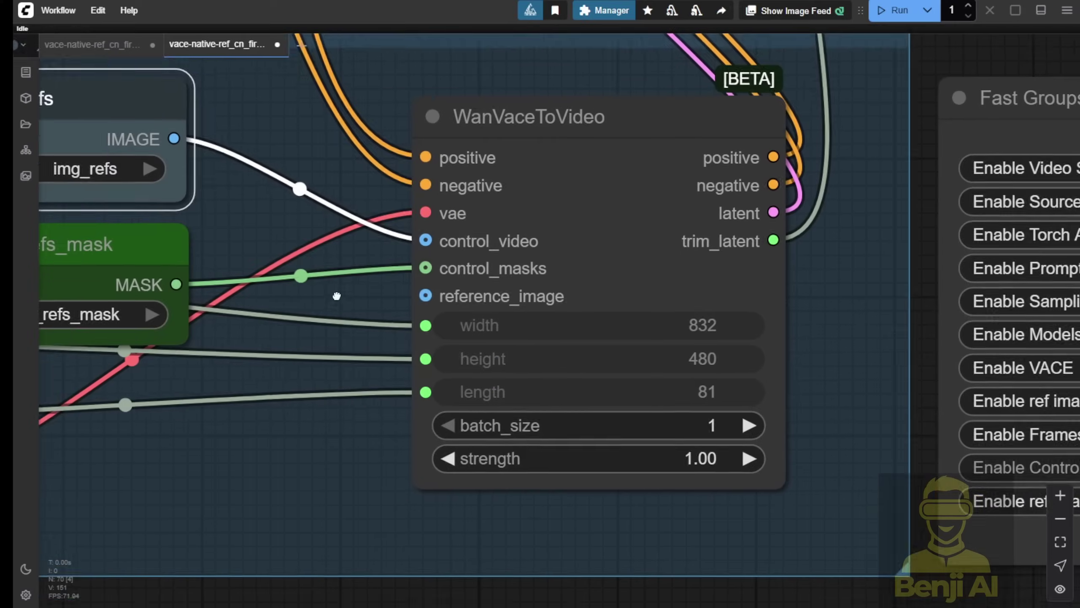
pyautogui.scroll(2, 447, 283)
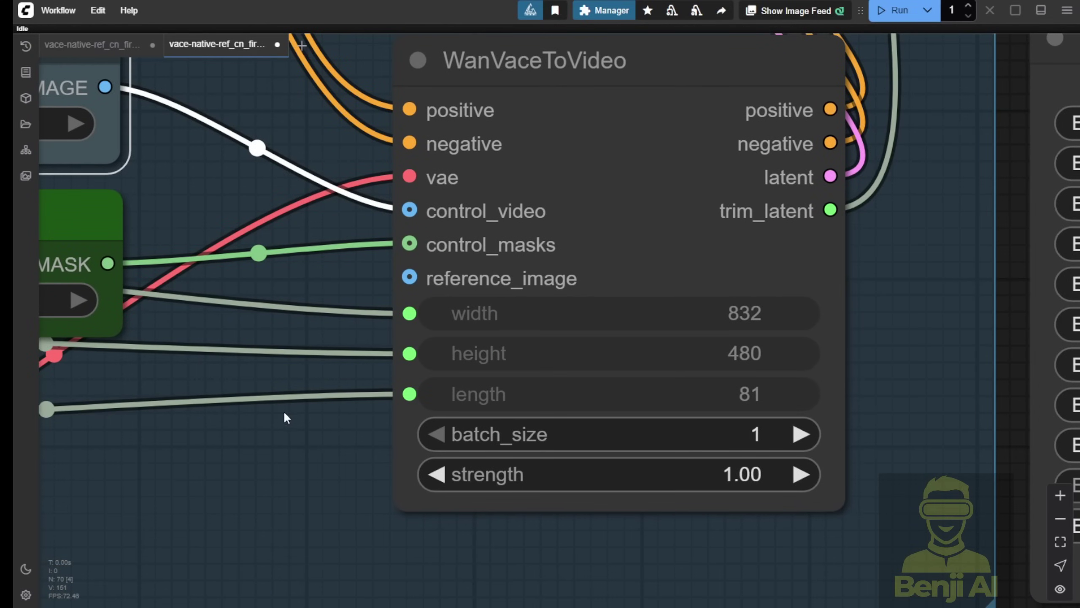
pyautogui.scroll(-2, 205, 490)
pyautogui.moveTo(206, 490); pyautogui.dragTo(482, 575)
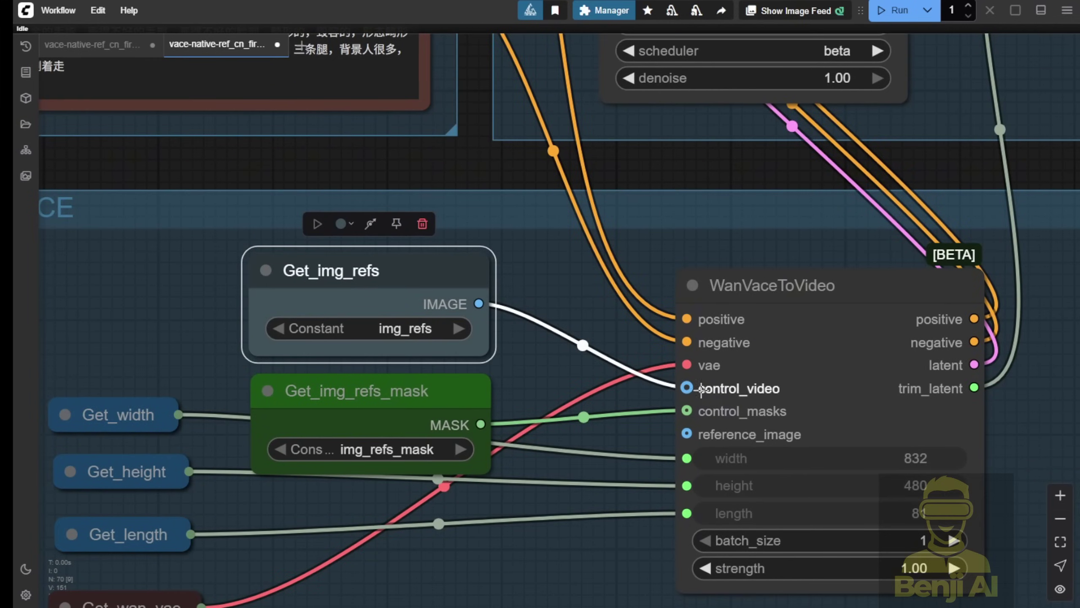
pyautogui.moveTo(489, 349)
pyautogui.mouseDown()
pyautogui.moveTo(553, 360)
pyautogui.moveTo(495, 360)
pyautogui.mouseUp()
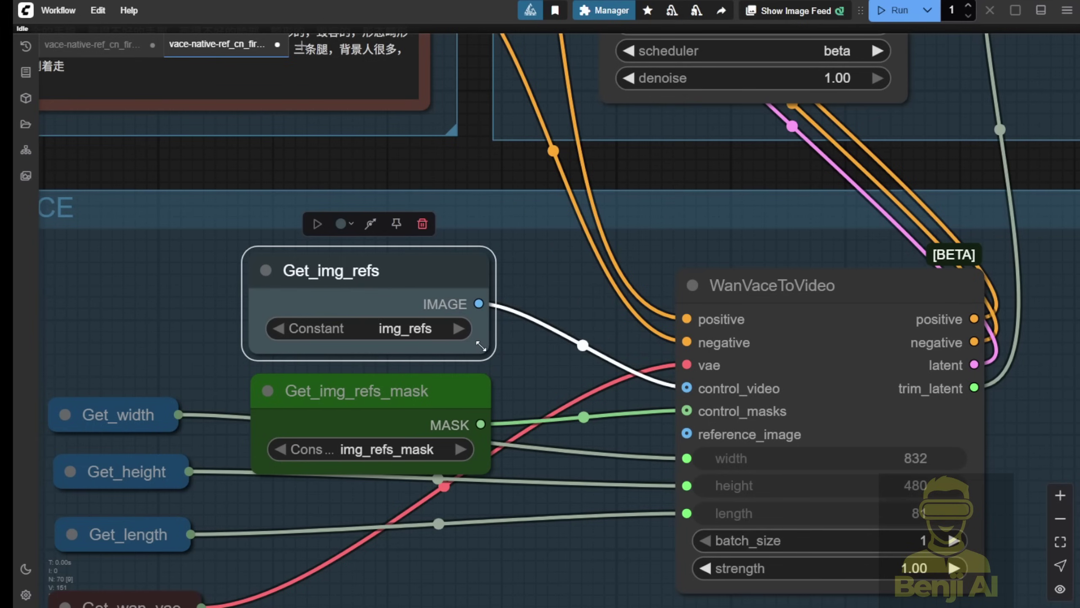
pyautogui.scroll(-5, 480, 346)
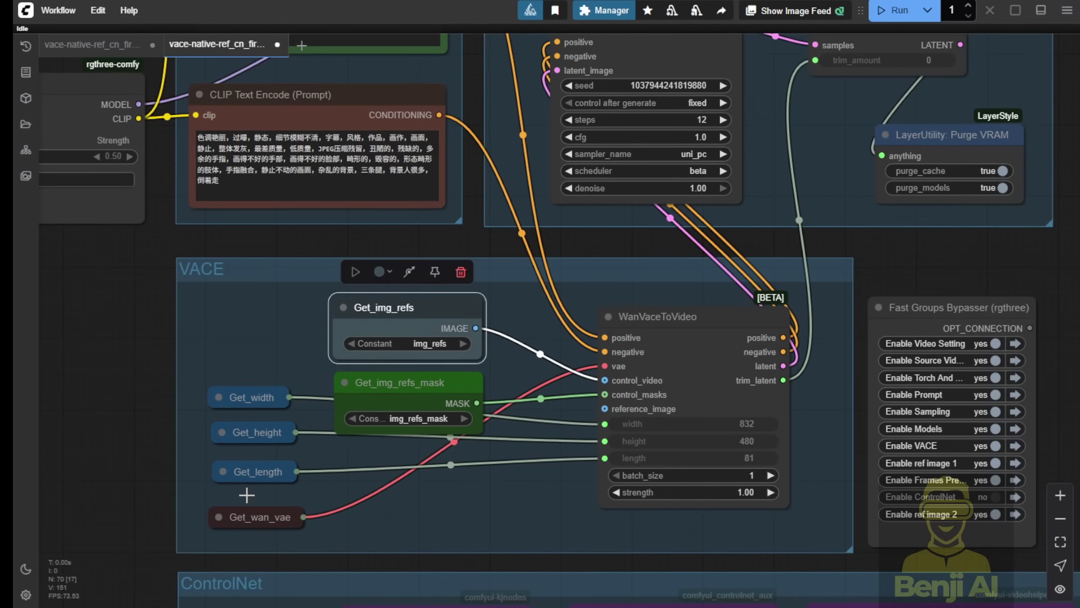
# Inspect the Get_width, Get_height and Get_length nodes that feed WanVaceToVideo
pyautogui.scroll(5, 208, 408)
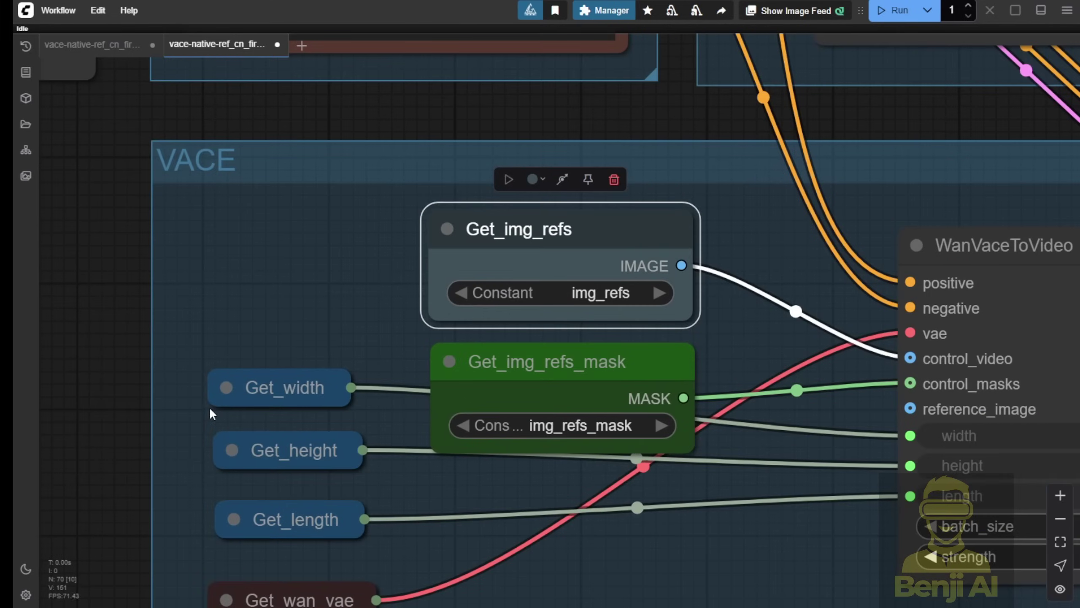
pyautogui.click(289, 388)
pyautogui.click(268, 459)
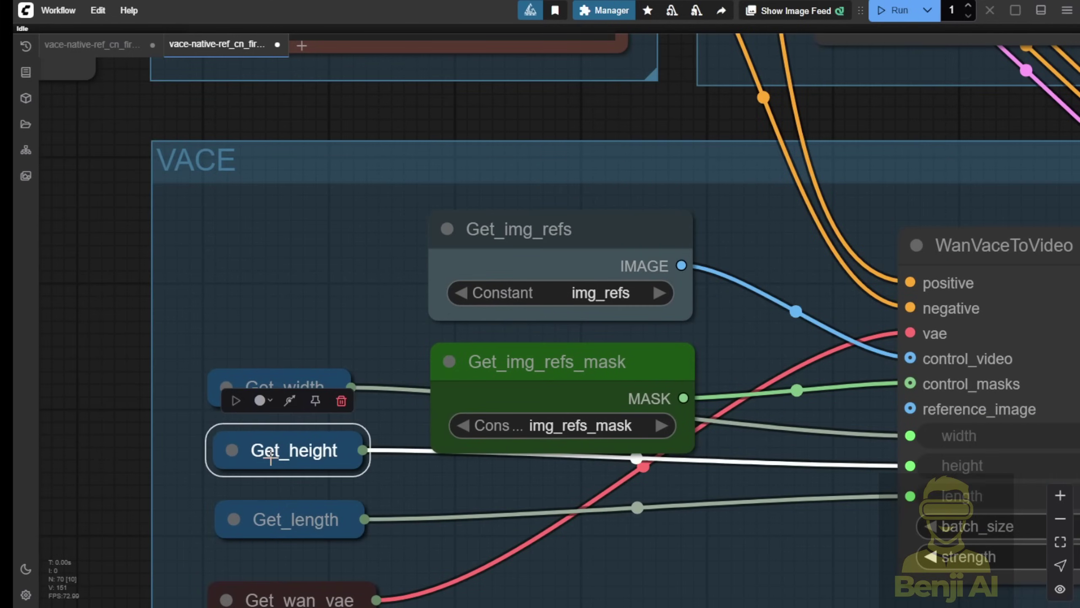
pyautogui.click(310, 527)
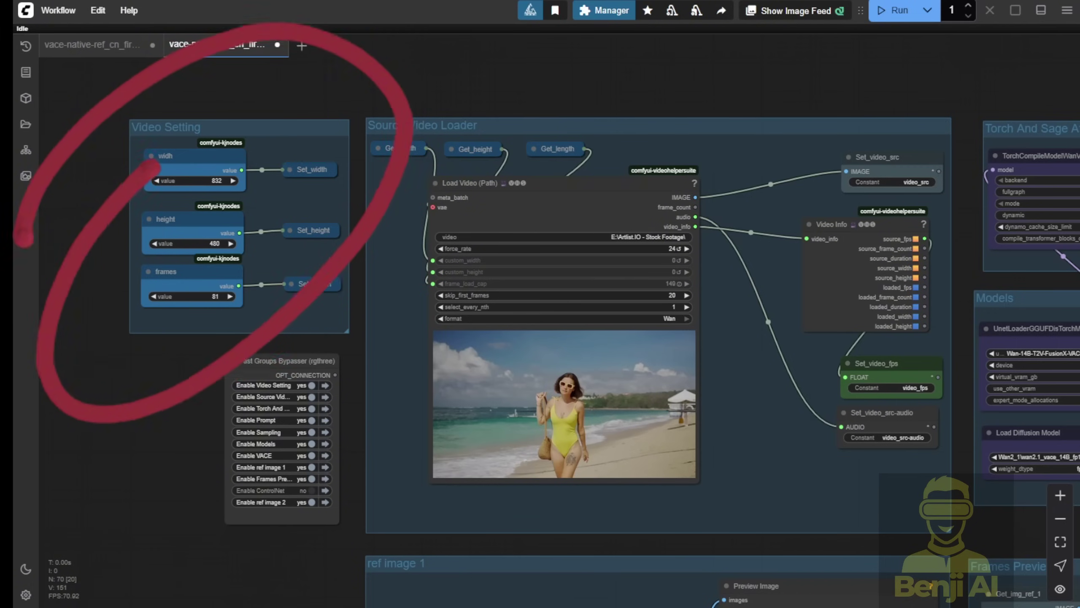
# Inspect the Load Video (Path) node and its outgoing connections in the Source Video Loader group
pyautogui.scroll(4, 685, 281)
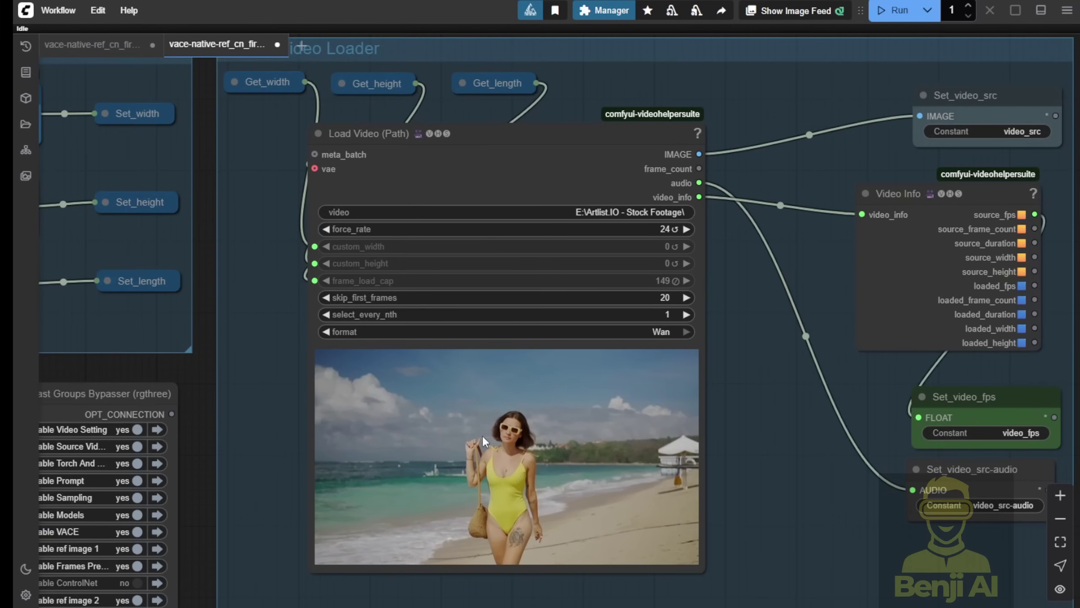
pyautogui.click(556, 186)
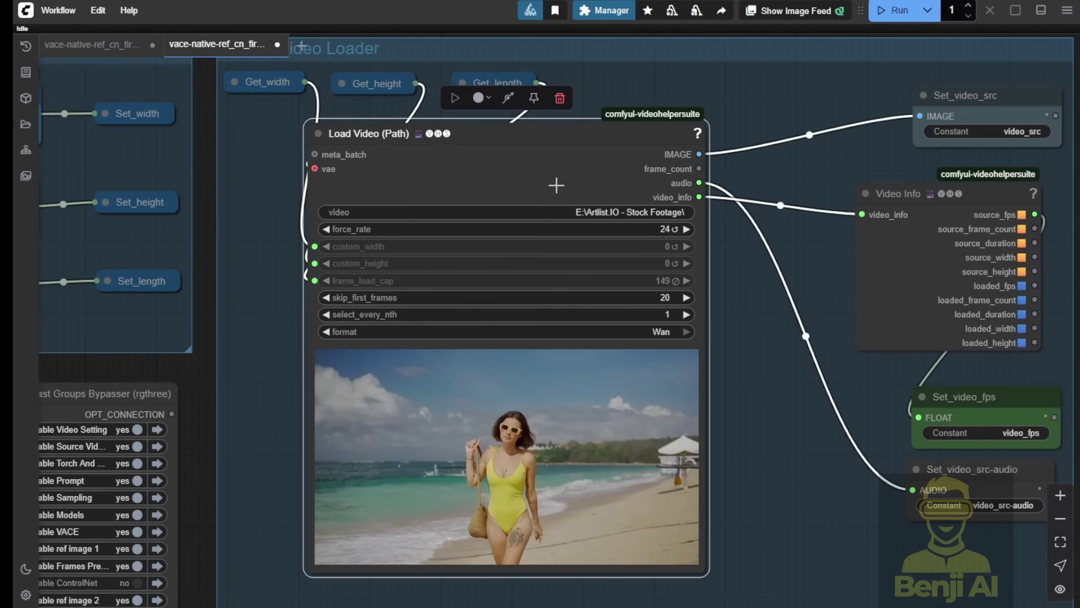
pyautogui.moveTo(755, 464); pyautogui.dragTo(648, 431)
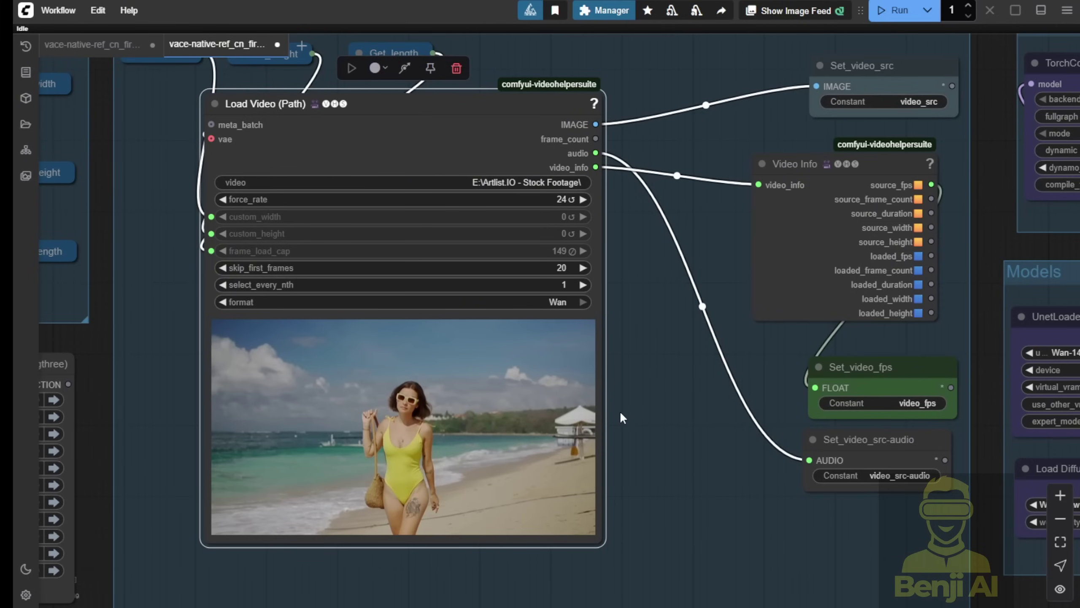
pyautogui.scroll(-4, 619, 410)
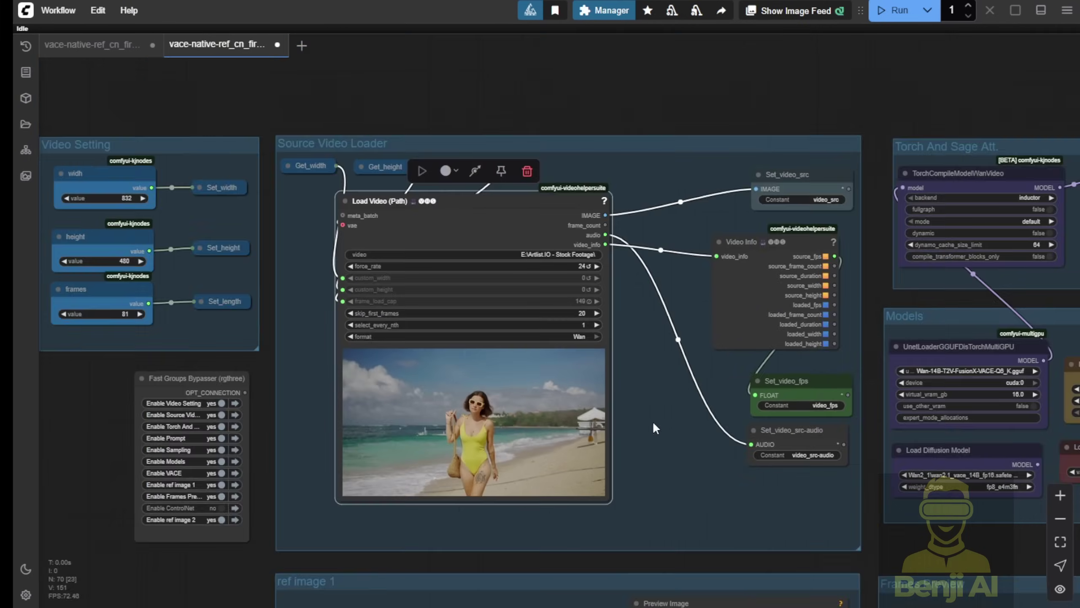
pyautogui.moveTo(652, 420); pyautogui.dragTo(489, 395)
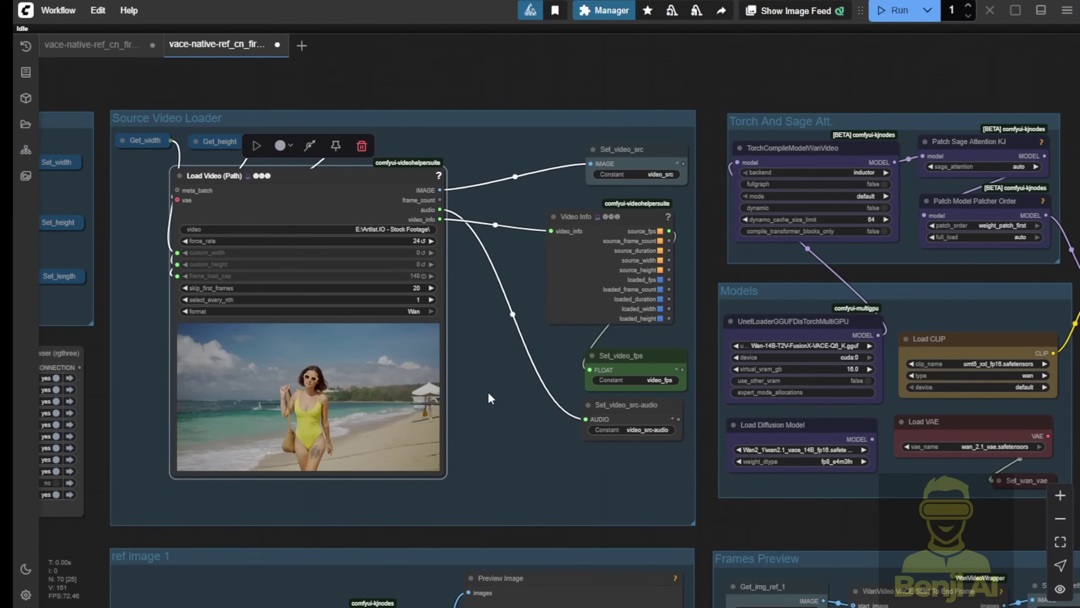
pyautogui.scroll(-3, 679, 493)
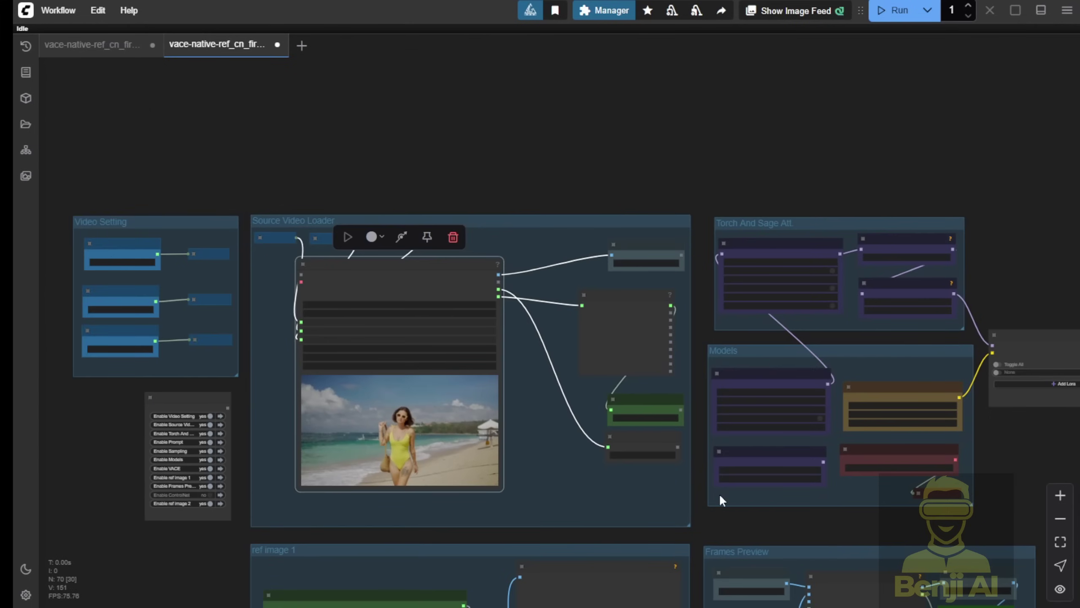
# Review the model loaders in the Models group and the nodes in the Torch And Sage Att. group
pyautogui.moveTo(741, 508); pyautogui.dragTo(603, 278)
pyautogui.scroll(4, 553, 283)
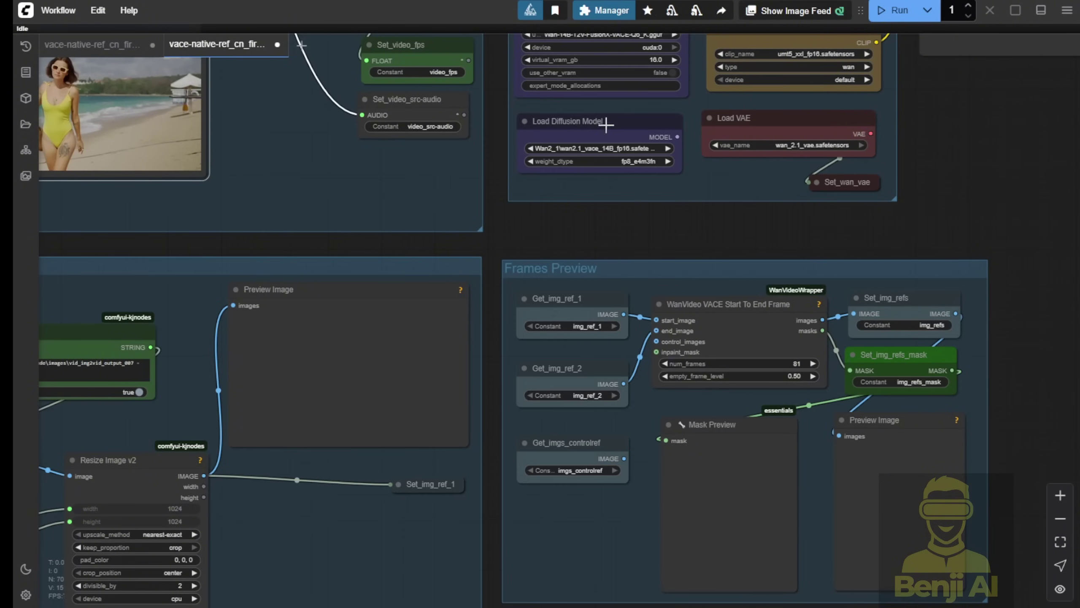
pyautogui.moveTo(543, 224); pyautogui.dragTo(660, 500)
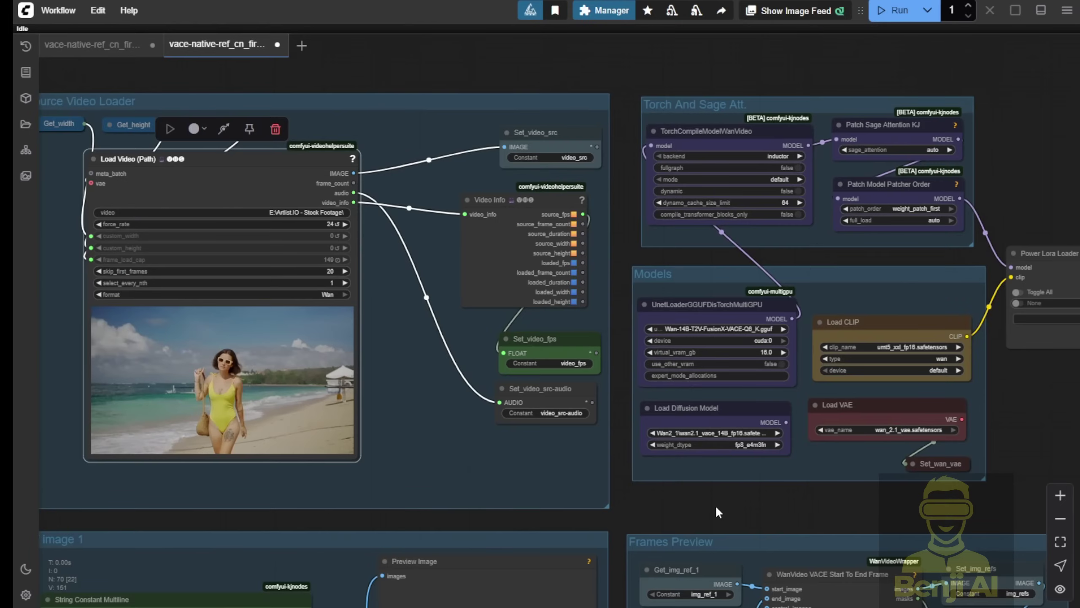
pyautogui.moveTo(717, 508); pyautogui.dragTo(651, 511)
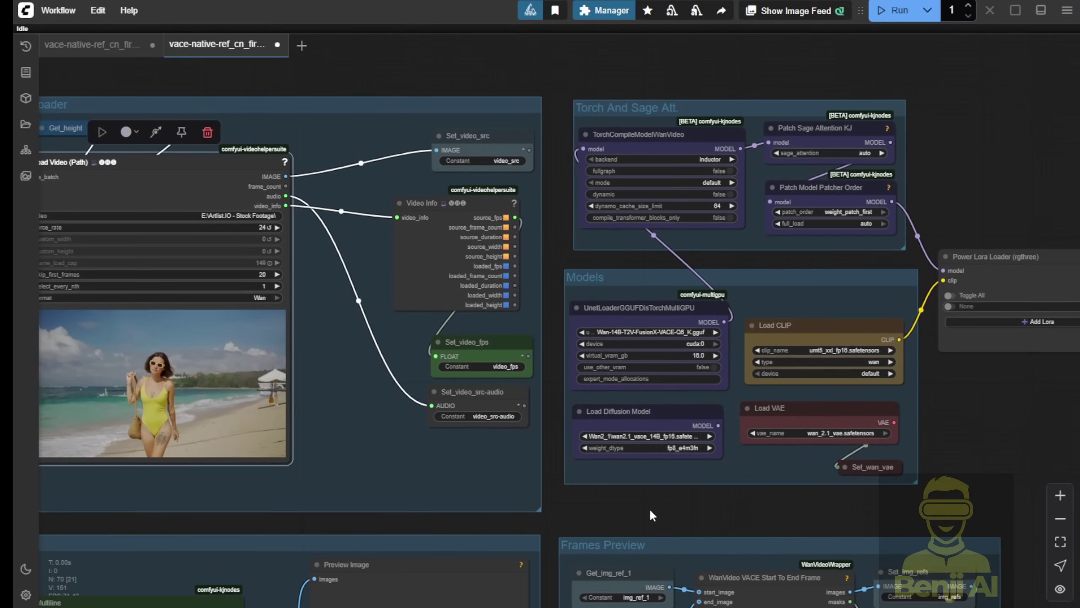
pyautogui.scroll(2, 649, 508)
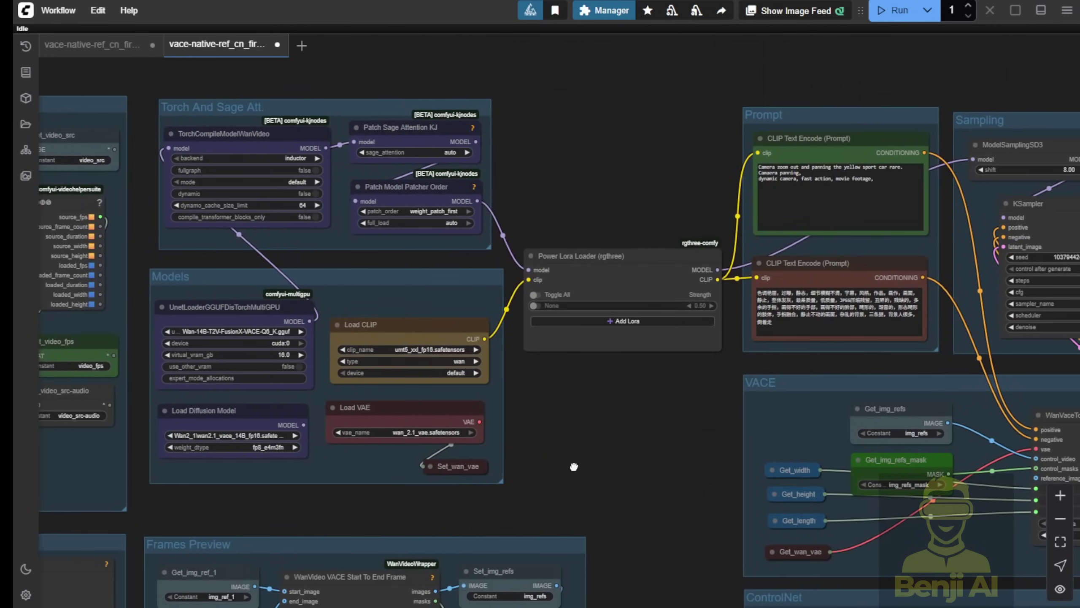
pyautogui.moveTo(575, 459); pyautogui.dragTo(549, 463)
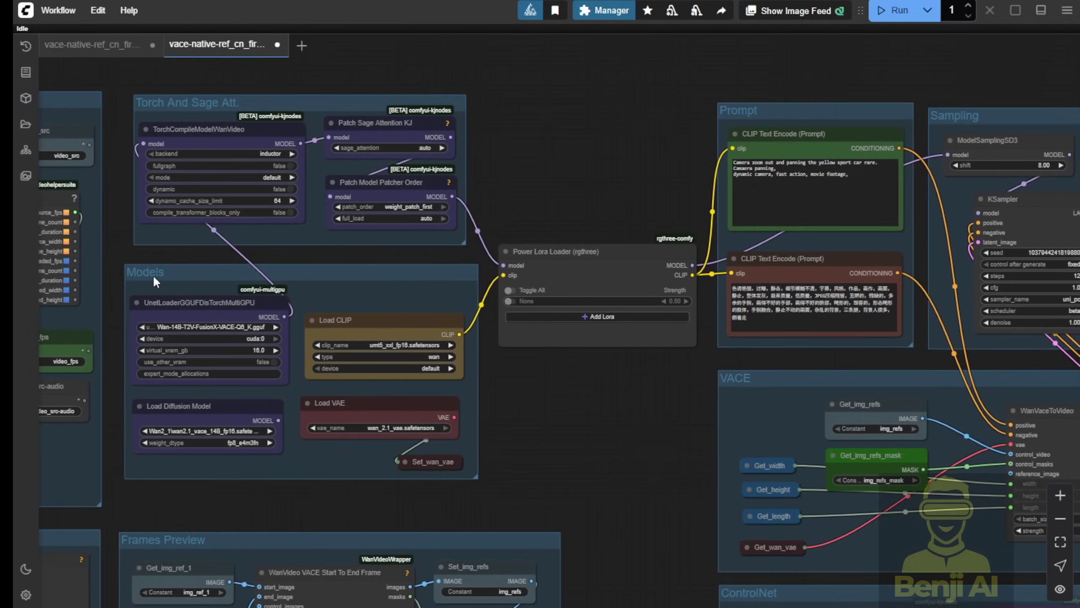
pyautogui.click(187, 103)
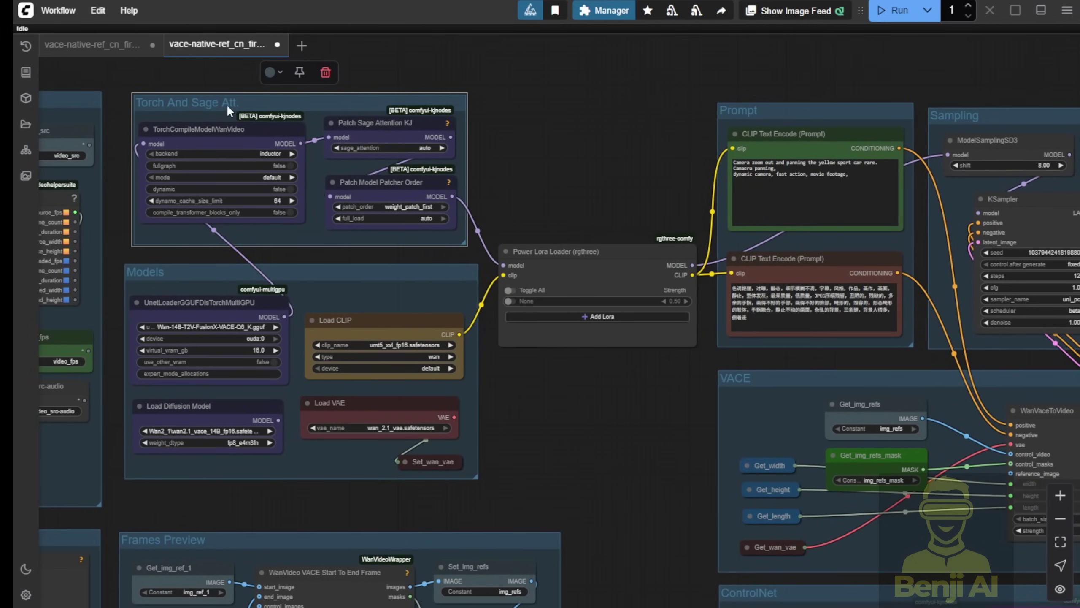
pyautogui.click(138, 341)
# Widen the Load Diffusion Model node slightly to fit its model file name, and view its weight_dtype options without changing them
pyautogui.scroll(5, 138, 340)
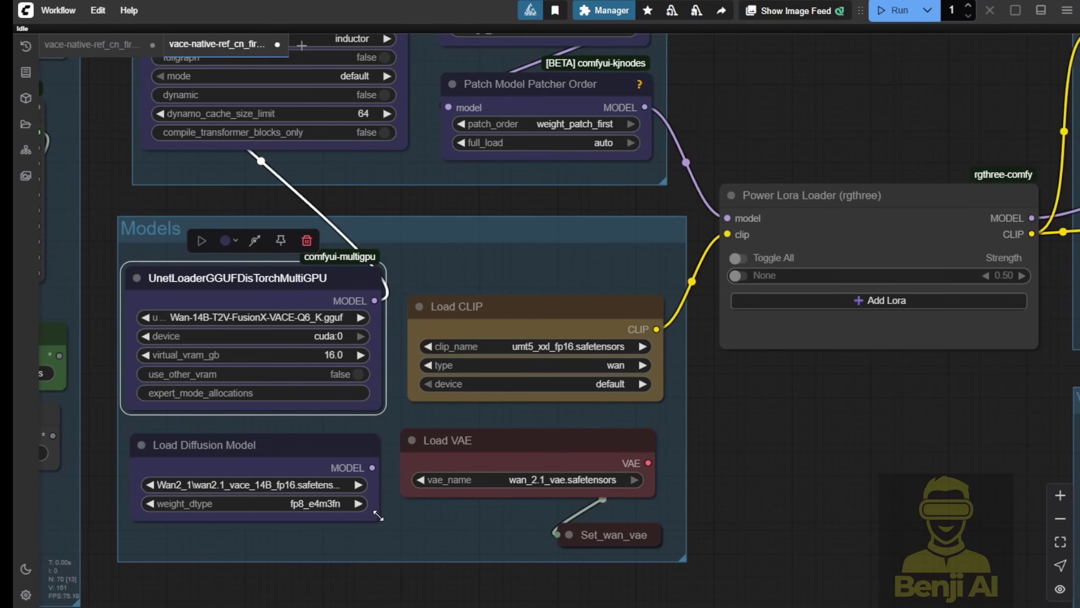
pyautogui.moveTo(378, 515); pyautogui.dragTo(385, 516)
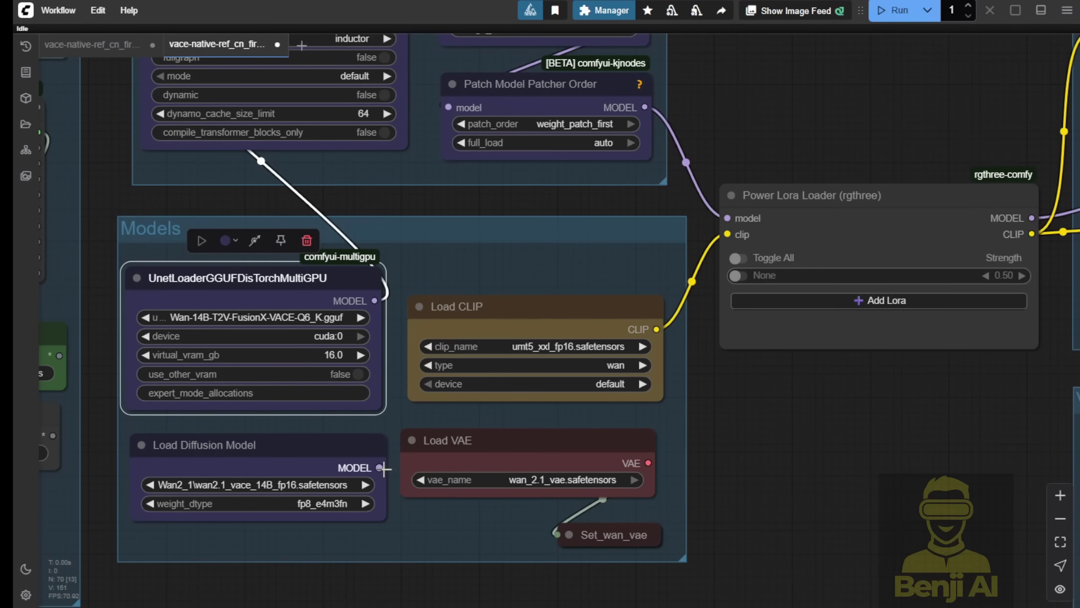
pyautogui.click(325, 503)
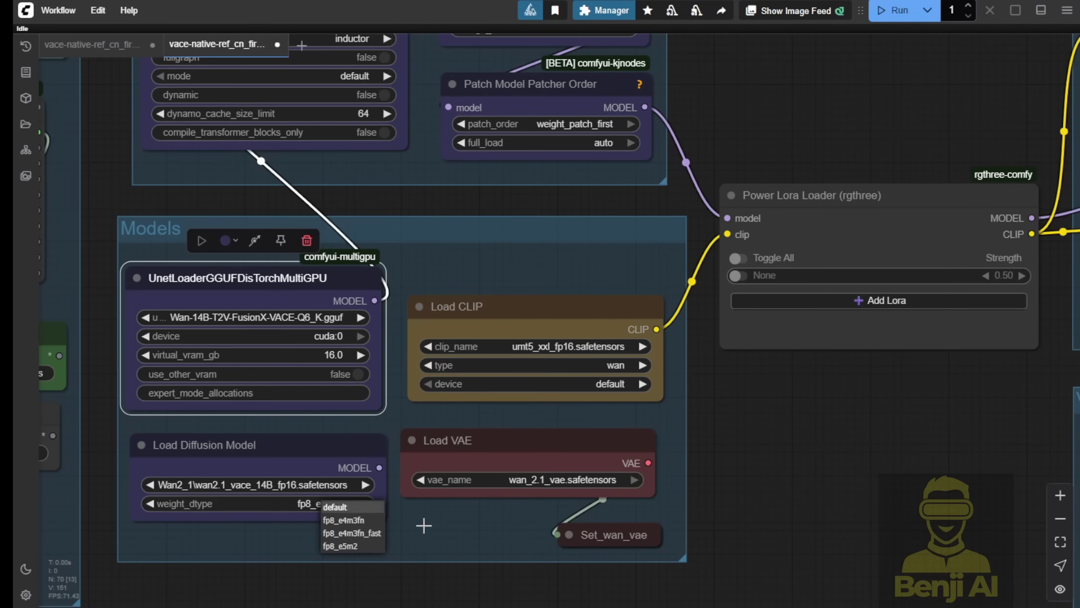
pyautogui.click(480, 544)
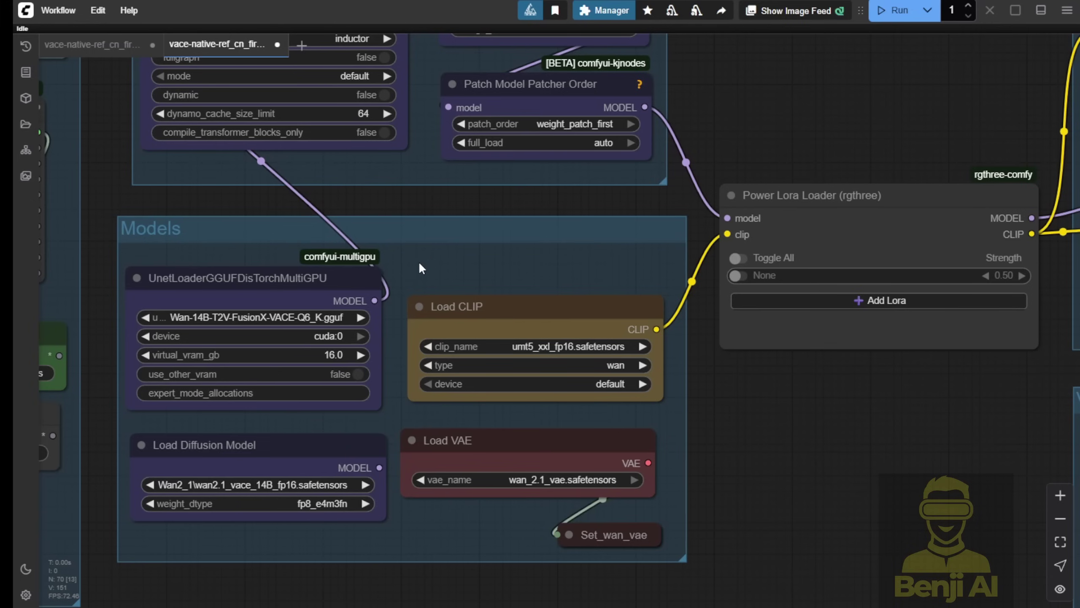
# Inspect the Power Lora Loader node and the KSampler settings in the Sampling group
pyautogui.scroll(2, 315, 330)
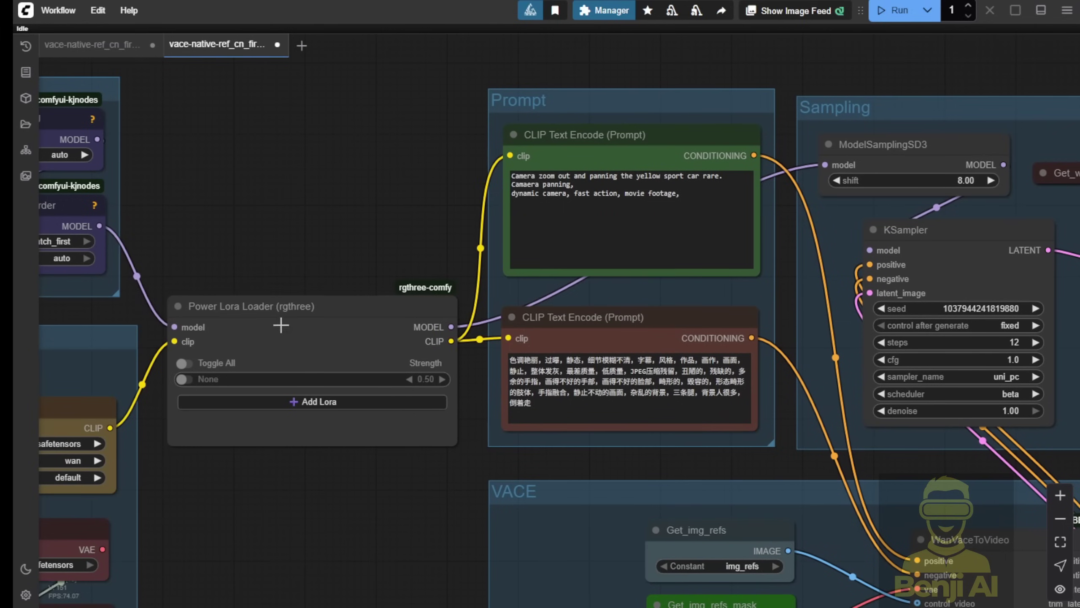
pyautogui.click(371, 371)
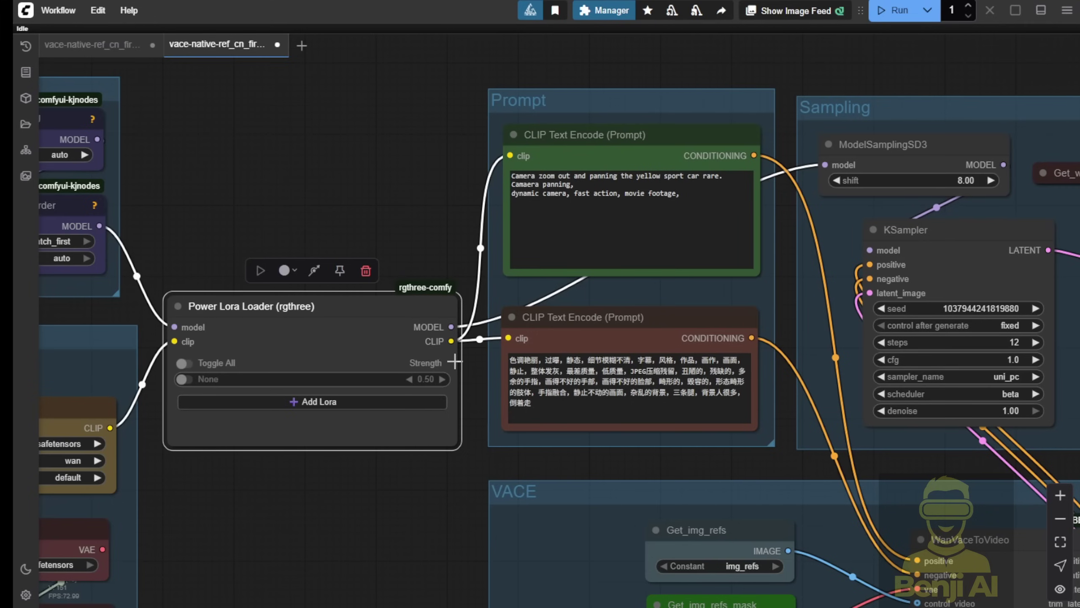
pyautogui.moveTo(744, 460); pyautogui.dragTo(331, 439)
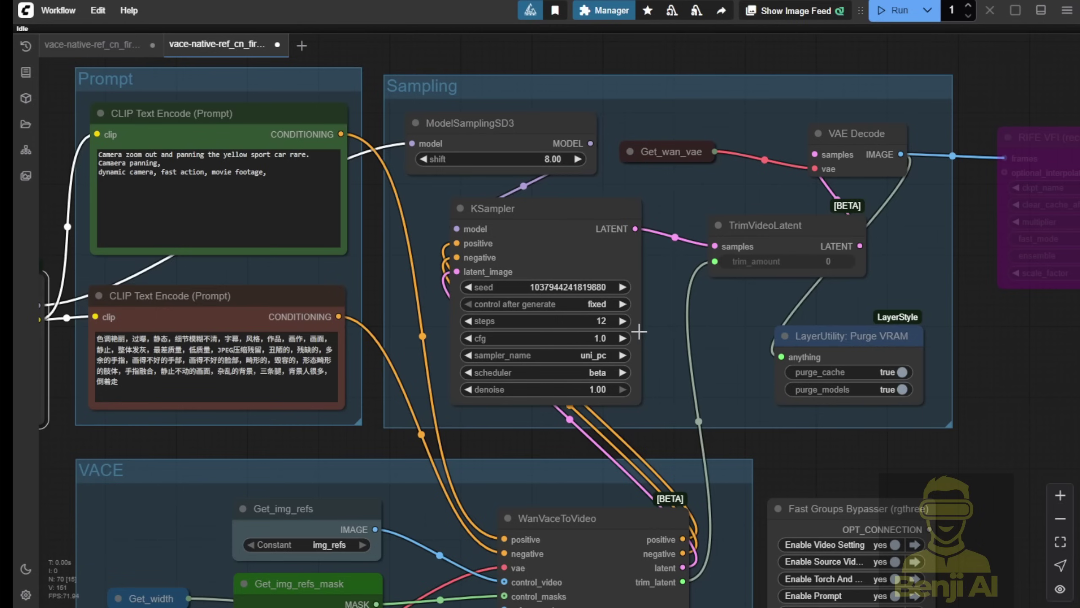
pyautogui.scroll(1, 609, 322)
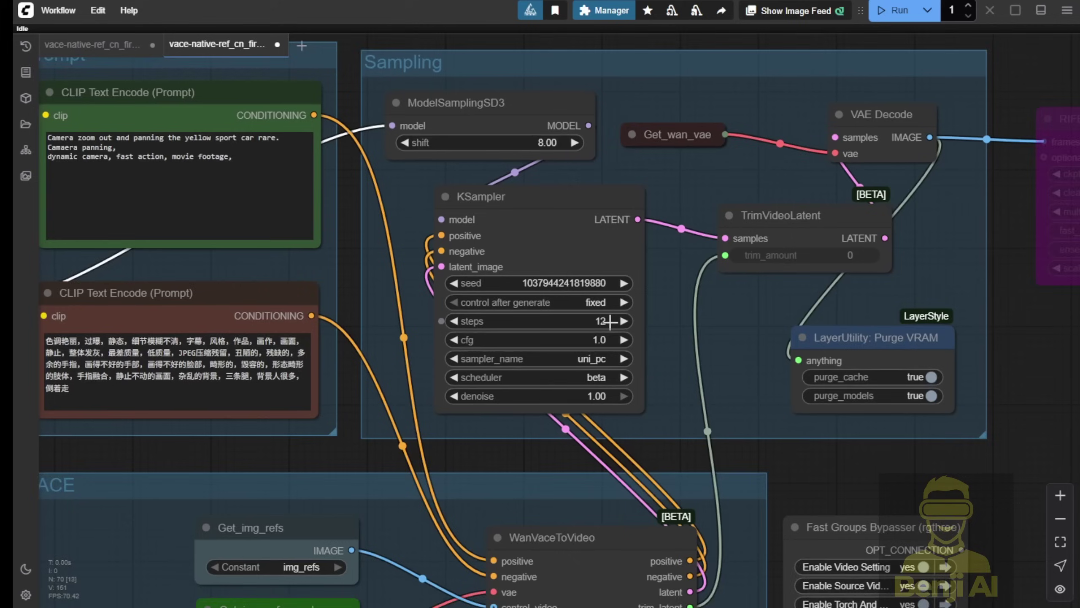
pyautogui.scroll(1, 609, 322)
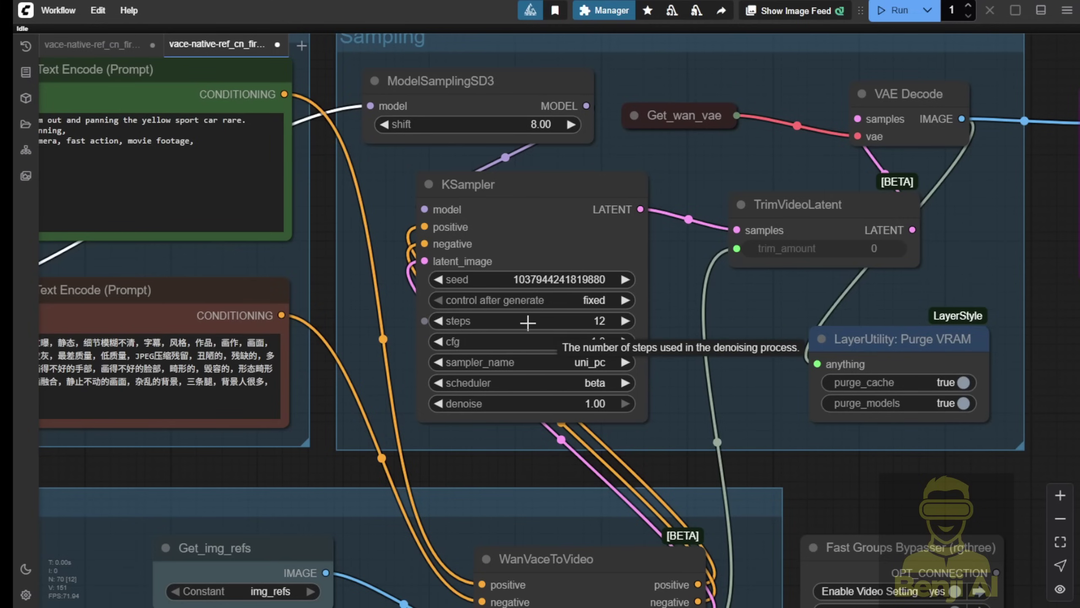
# Move the WanVaceToVideo node slightly closer to its input nodes and inspect its output connections to the sampler
pyautogui.scroll(-5, 528, 322)
pyautogui.scroll(3, 559, 318)
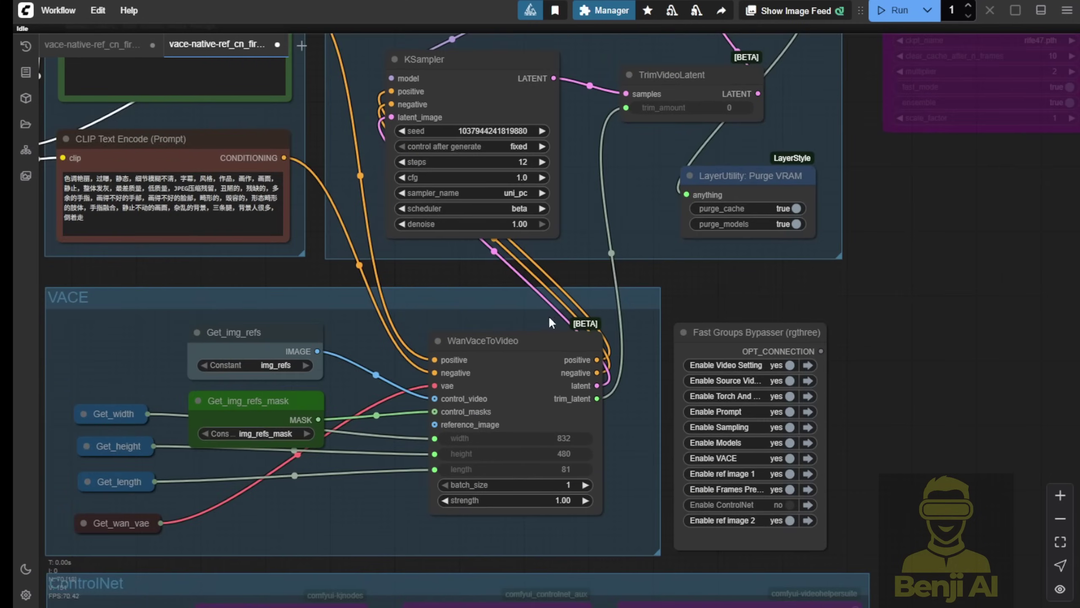
pyautogui.click(465, 342)
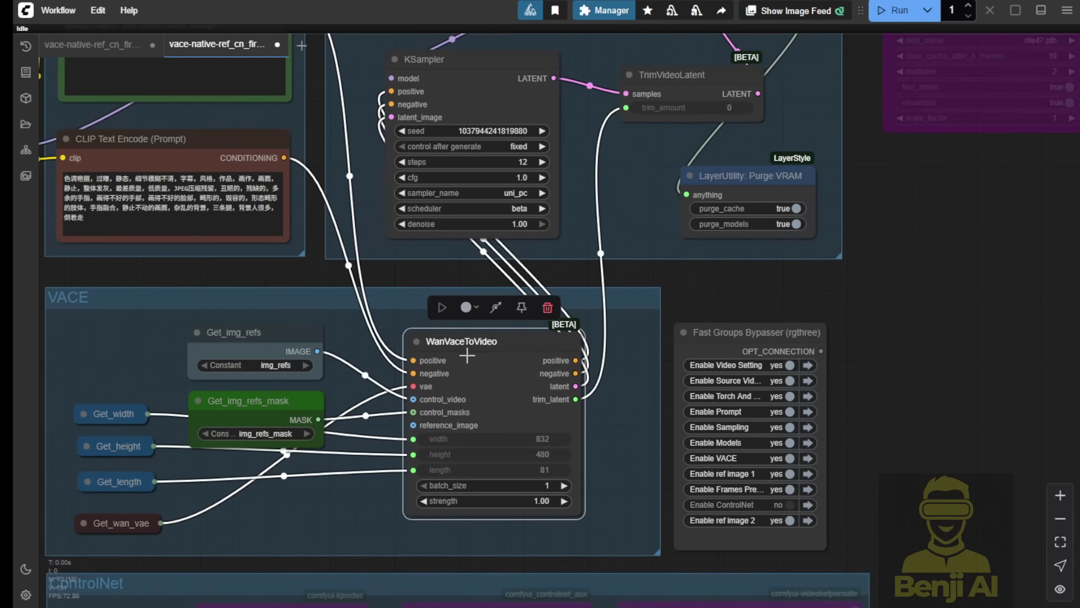
pyautogui.scroll(2, 440, 349)
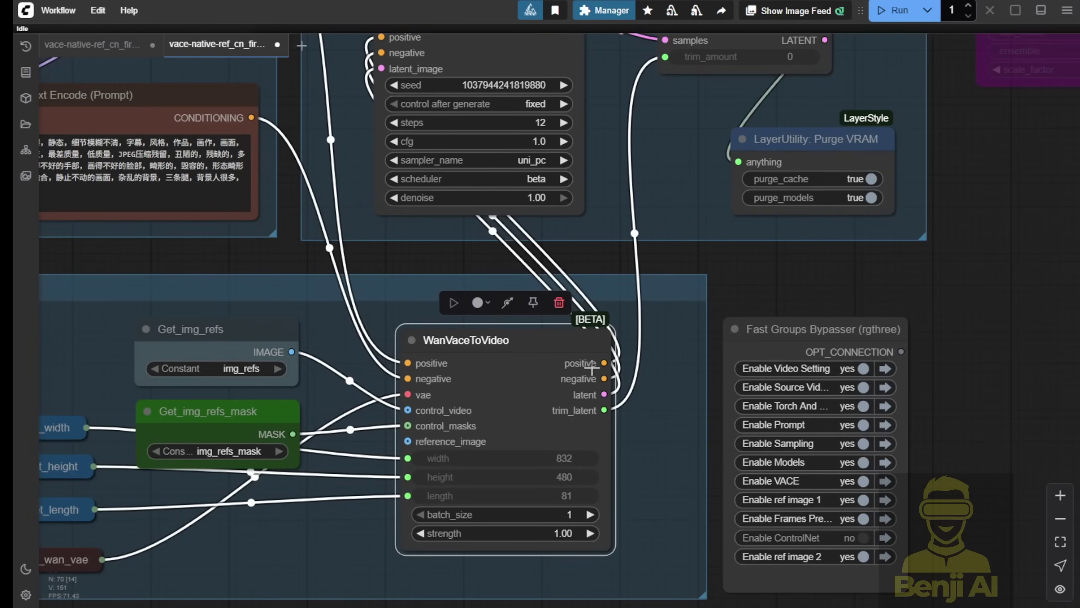
# Enable the bypassed ControlNet group in the Fast Groups Bypasser node
pyautogui.scroll(2, 609, 382)
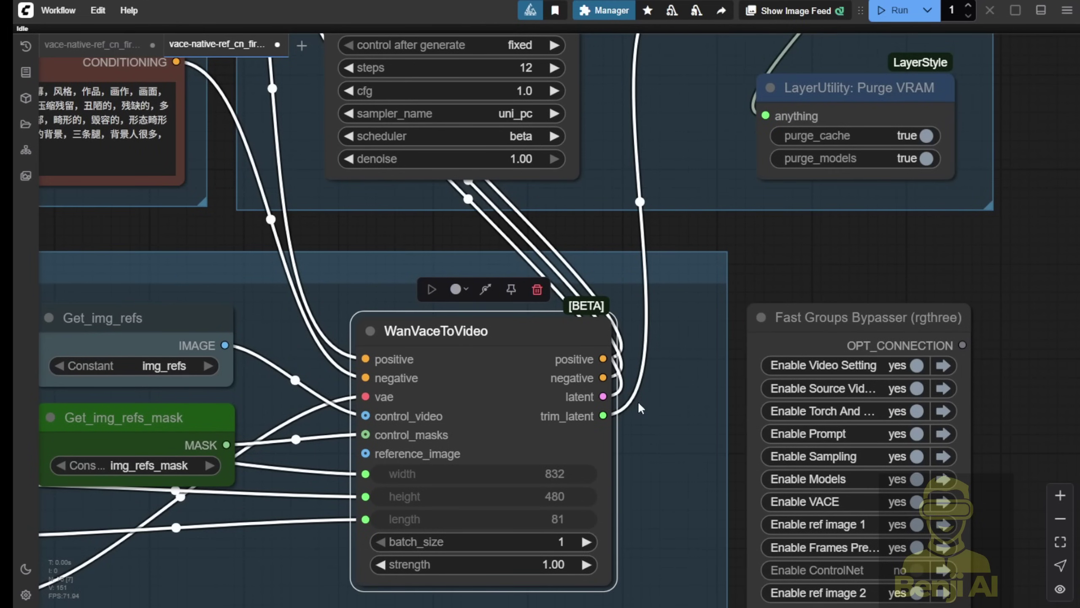
pyautogui.scroll(2, 641, 409)
pyautogui.scroll(-3, 612, 417)
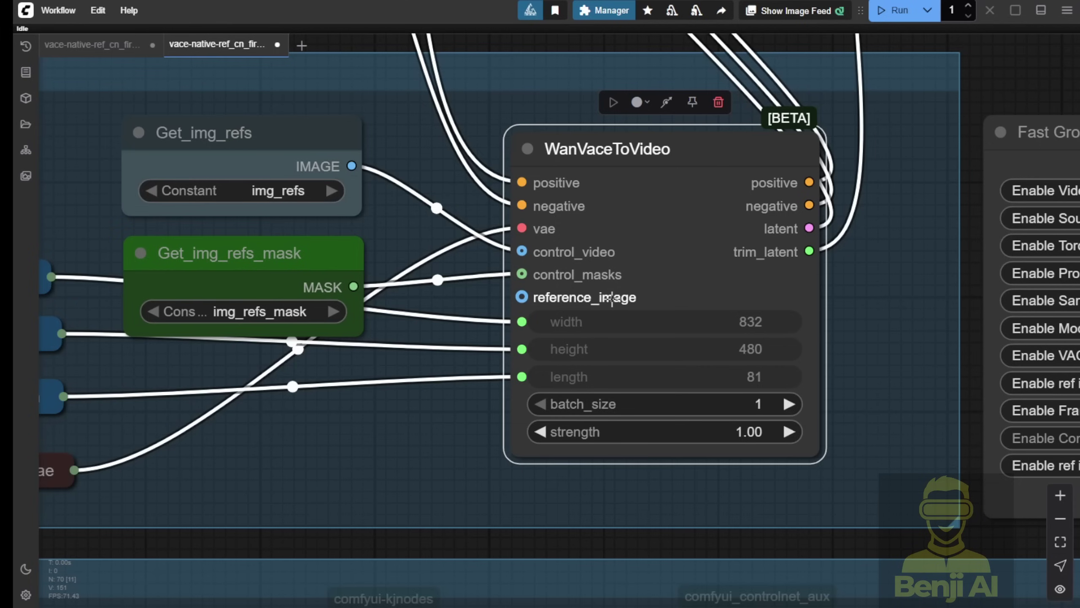
pyautogui.scroll(-5, 612, 298)
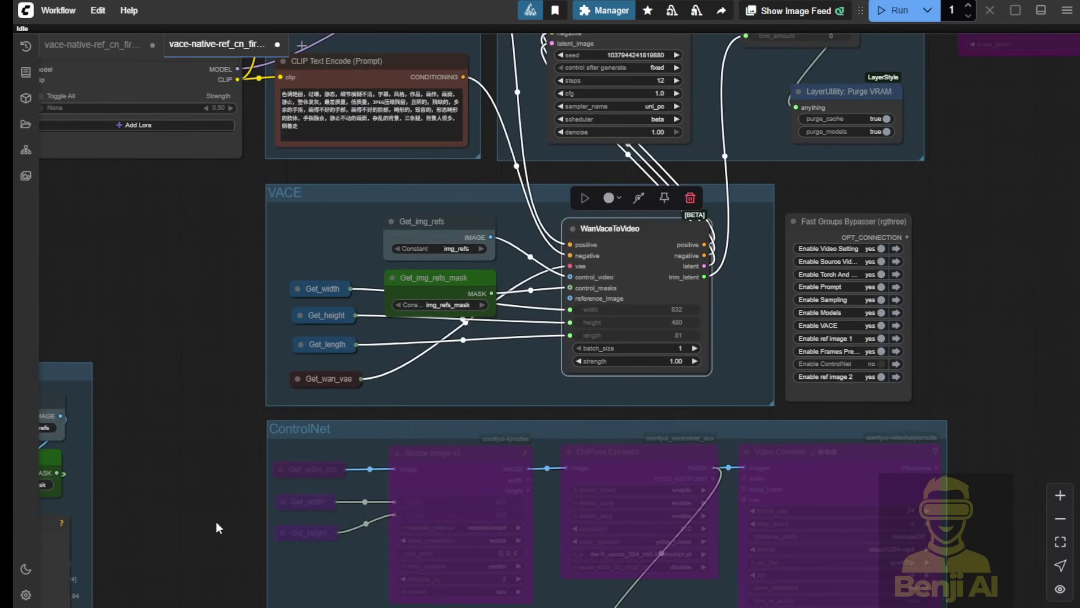
pyautogui.scroll(3, 216, 520)
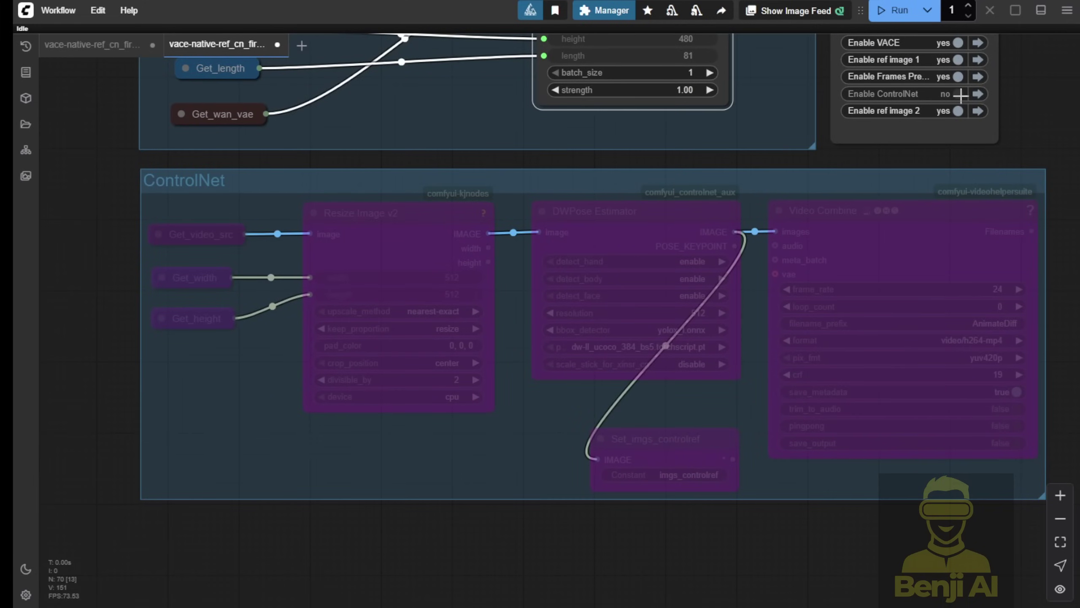
pyautogui.click(958, 94)
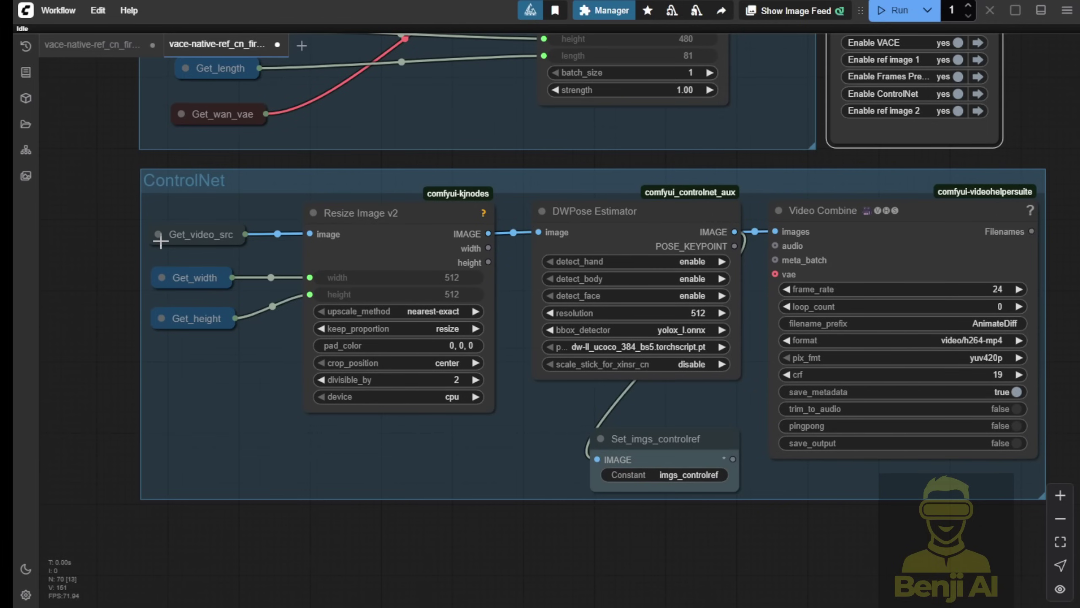
# Connect the IMAGE output of Get_imgs_controlref to the control_images input of the WanVideo VACE Start To End Frame node in the Frames Preview group
pyautogui.click(565, 221)
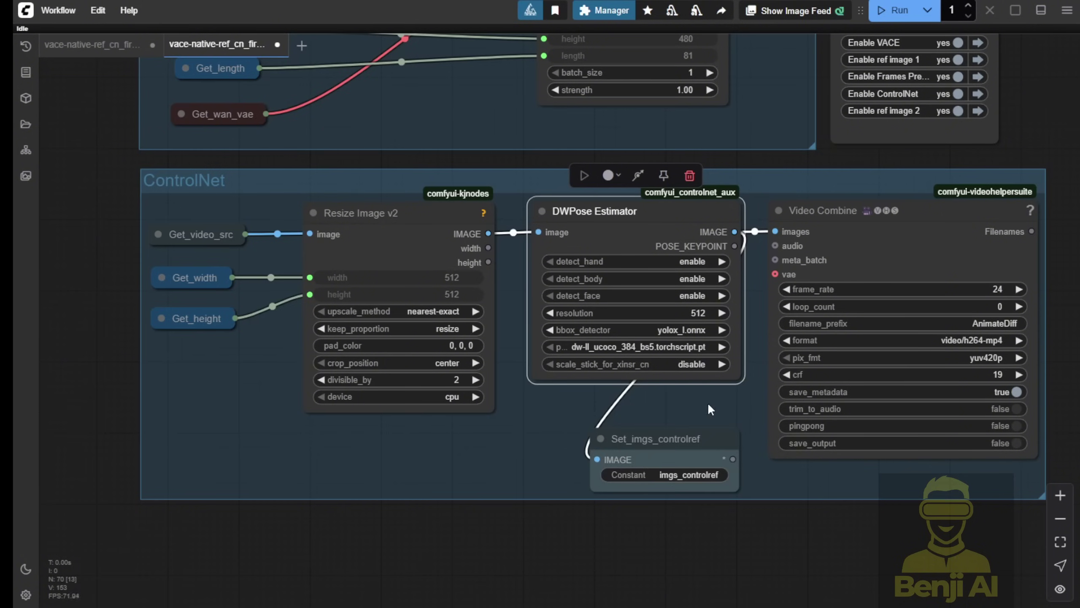
pyautogui.moveTo(713, 414); pyautogui.dragTo(596, 388)
pyautogui.moveTo(564, 423); pyautogui.dragTo(561, 409)
pyautogui.scroll(5, 561, 408)
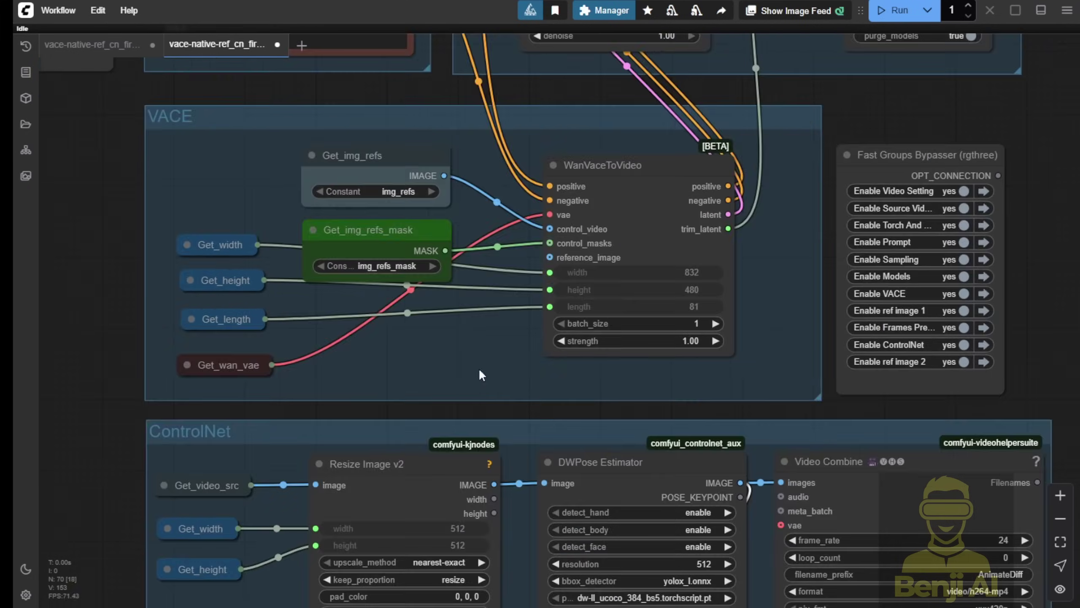
pyautogui.hscroll(-10, 479, 368)
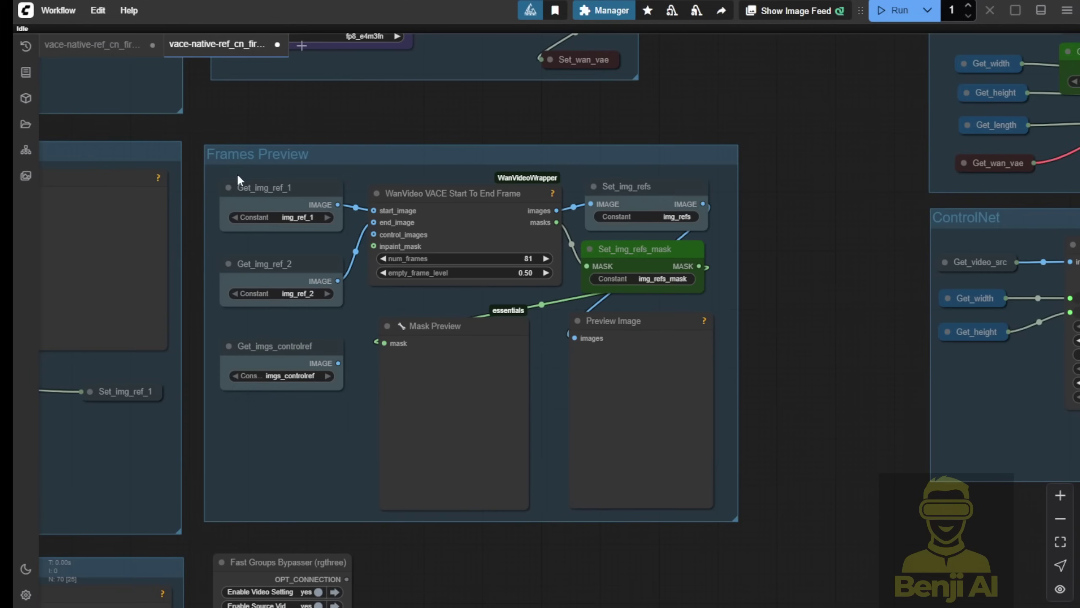
pyautogui.scroll(3, 236, 173)
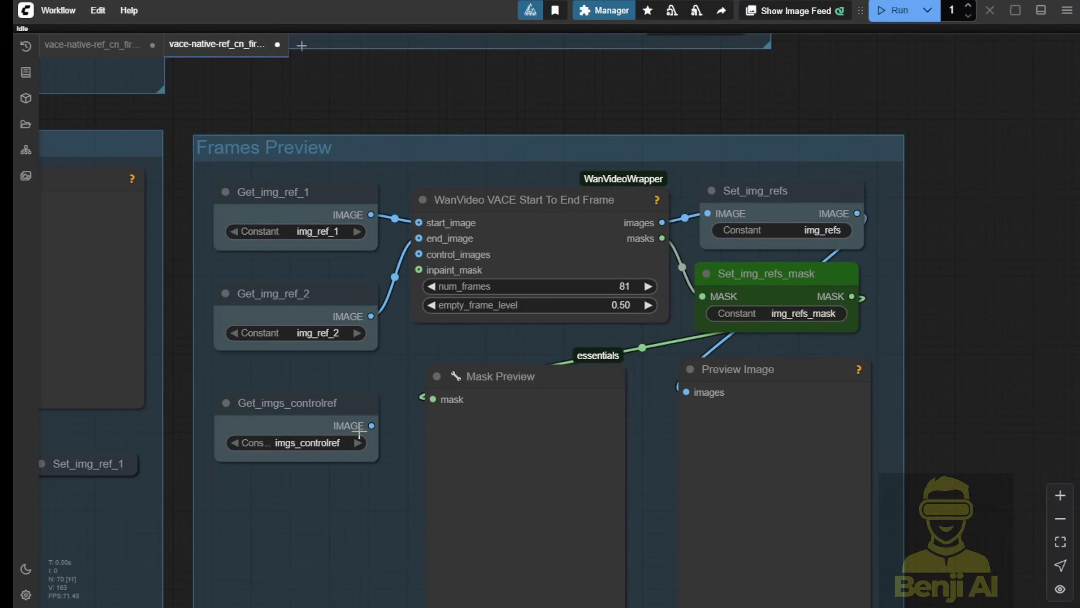
pyautogui.moveTo(371, 425); pyautogui.dragTo(621, 198)
# Examine how the Start To End Frame node's images and masks outputs feed the preview nodes and WanVaceToVideo's control inputs
pyautogui.scroll(3, 455, 249)
pyautogui.scroll(-3, 454, 249)
pyautogui.scroll(3, 622, 165)
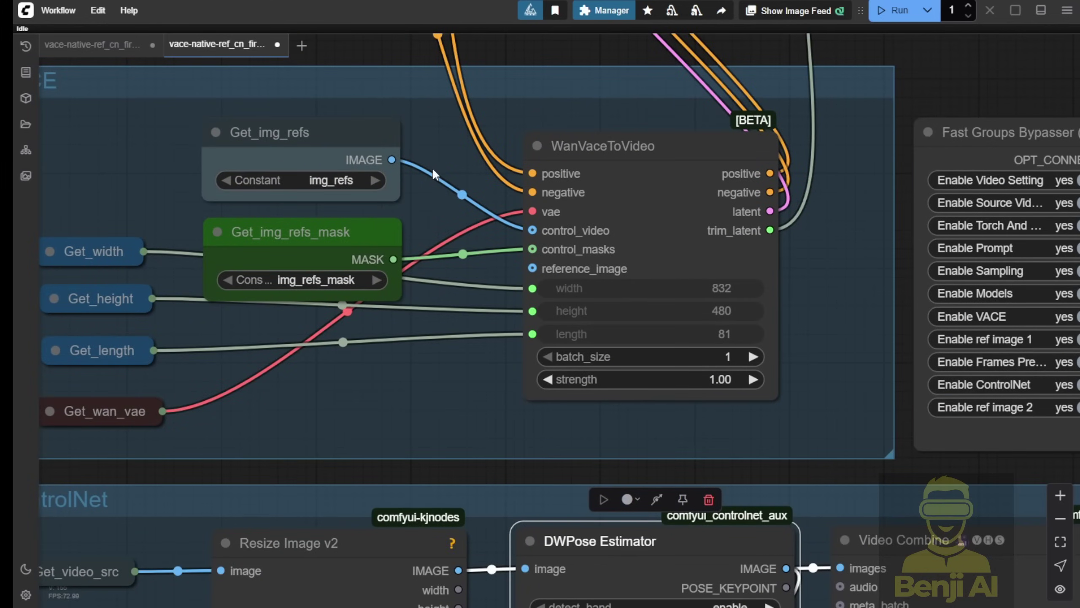
pyautogui.scroll(-3, 325, 219)
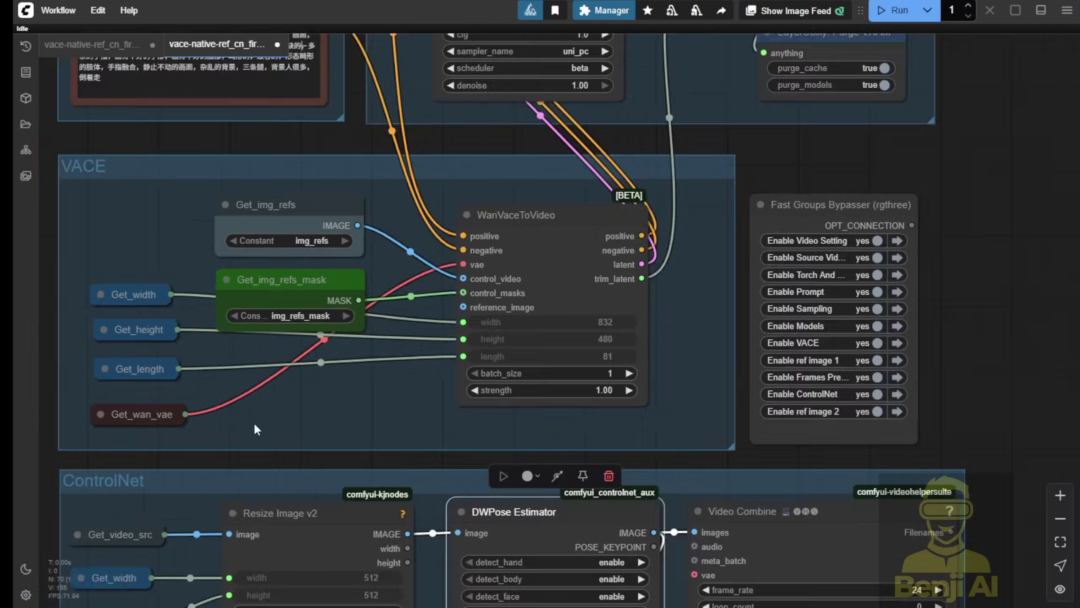
pyautogui.moveTo(141, 490); pyautogui.dragTo(815, 331)
pyautogui.scroll(4, 374, 264)
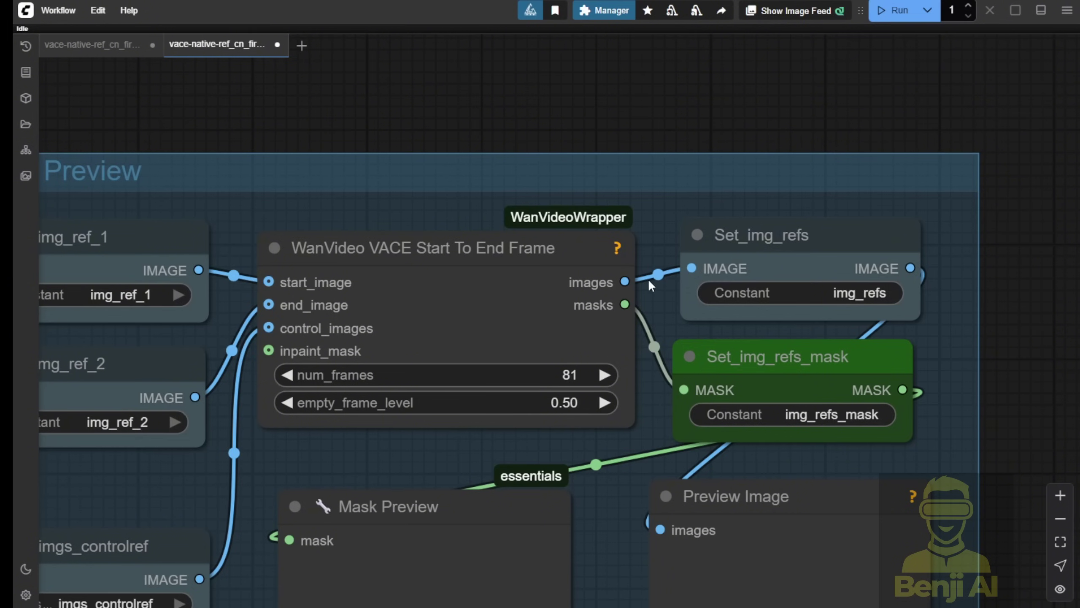
pyautogui.moveTo(376, 476); pyautogui.dragTo(384, 282)
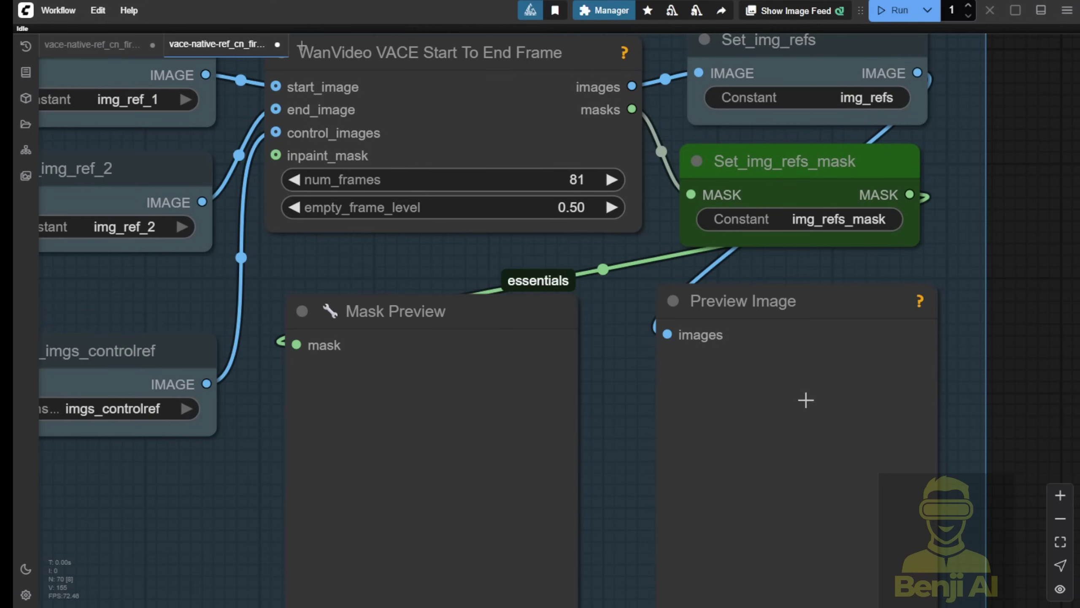
pyautogui.scroll(-3, 732, 451)
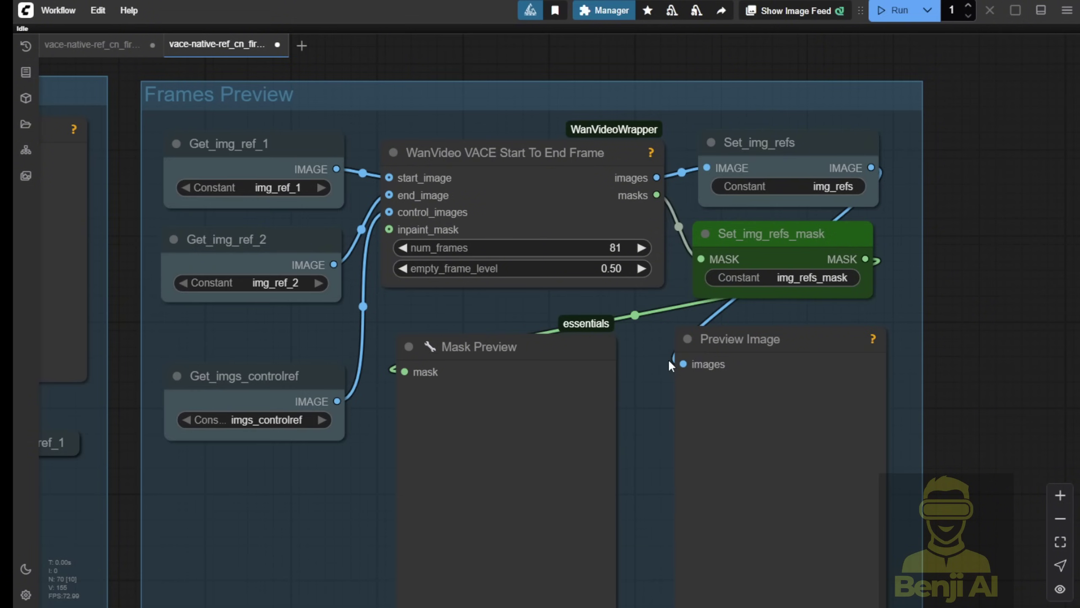
pyautogui.scroll(-5, 343, 276)
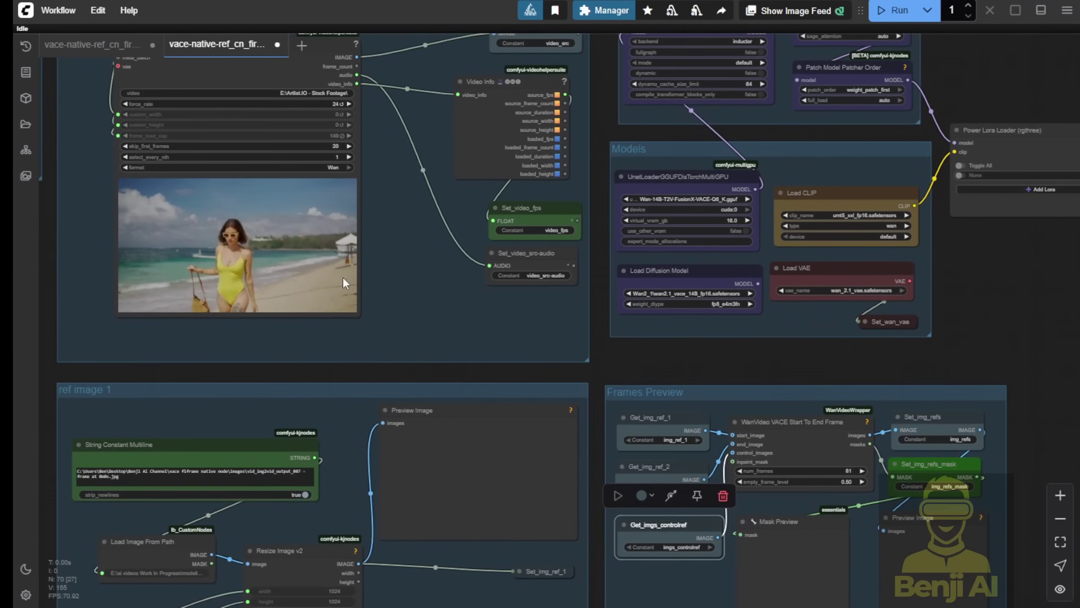
pyautogui.moveTo(415, 283); pyautogui.dragTo(511, 328)
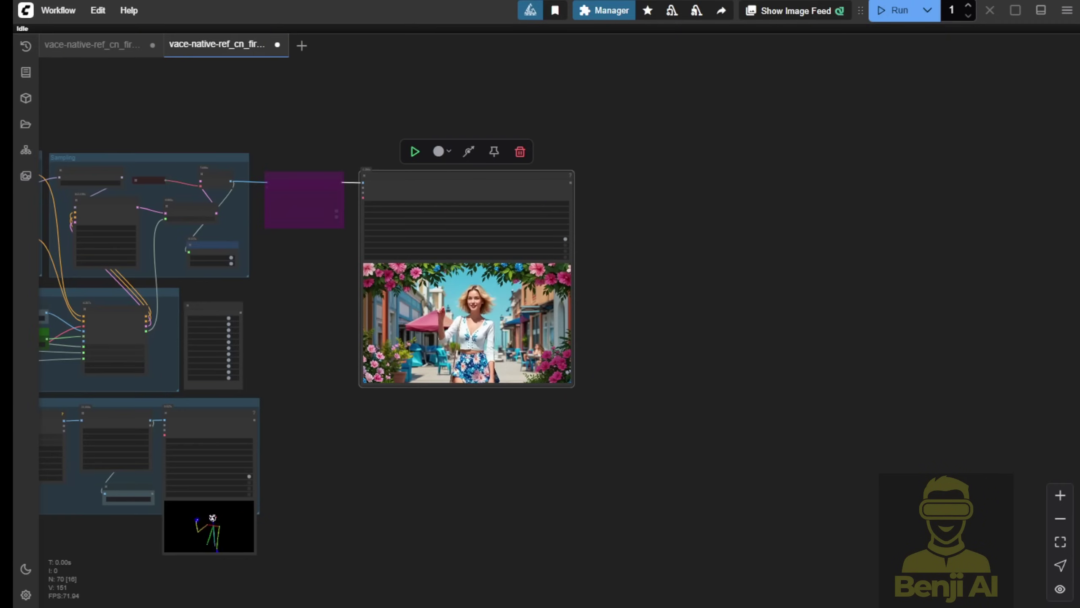
# Review the Load Video (Path) settings and the nodes and previews in the ref image 1 and ref image 2 groups
pyautogui.scroll(6, 425, 426)
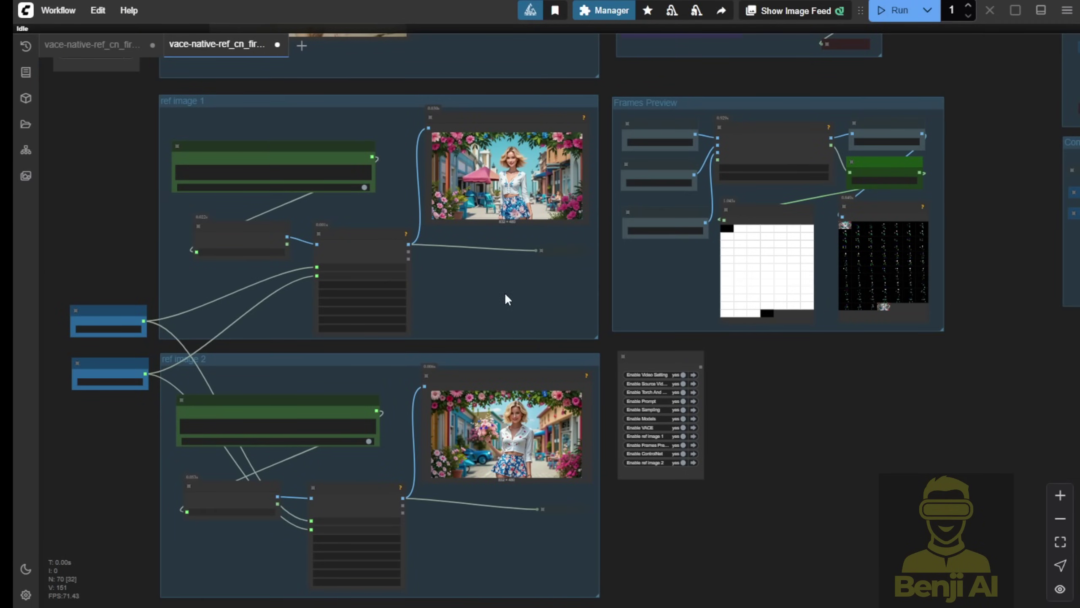
pyautogui.scroll(5, 507, 295)
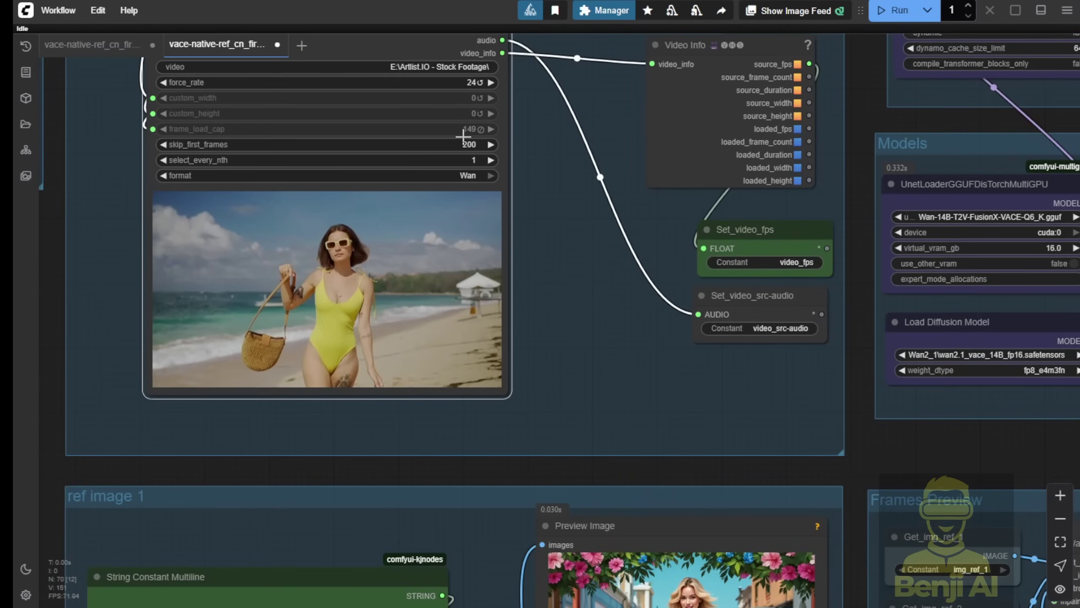
pyautogui.scroll(-3, 520, 201)
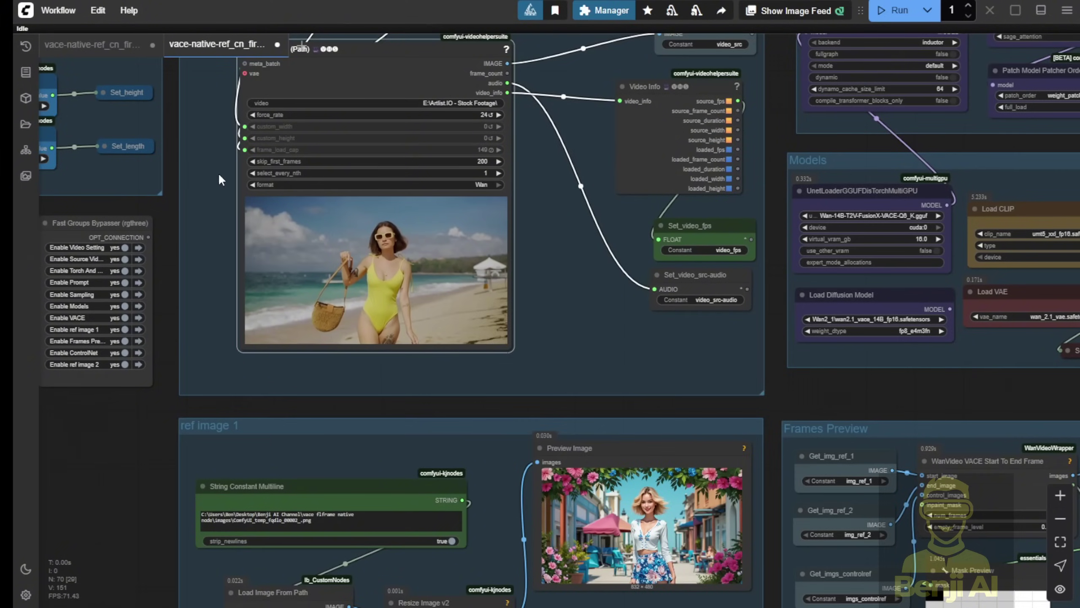
pyautogui.moveTo(220, 175); pyautogui.dragTo(385, 195)
pyautogui.scroll(4, 203, 187)
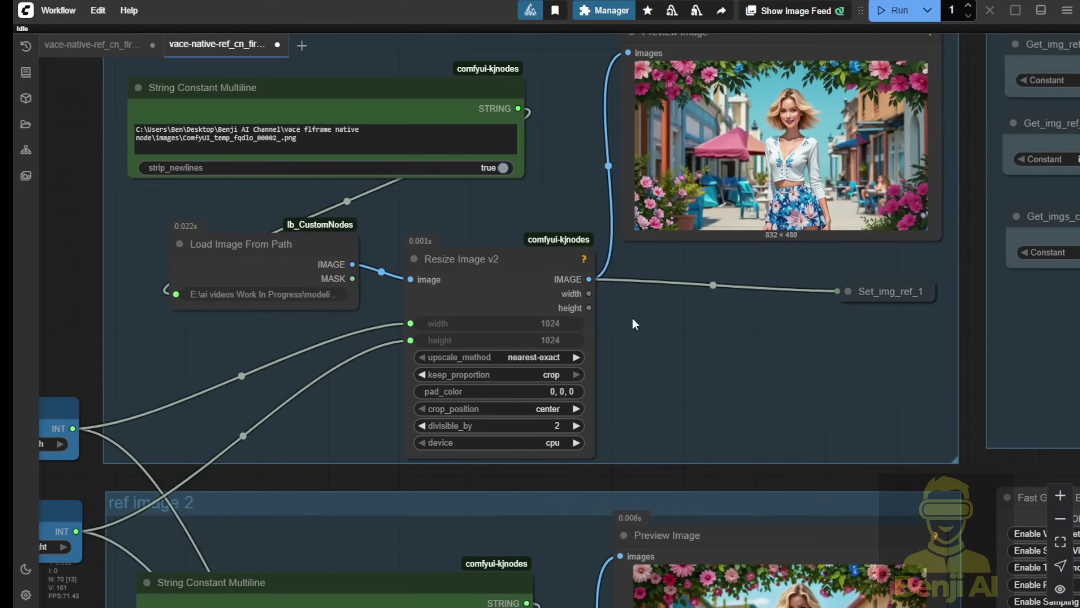
pyautogui.scroll(-5, 634, 324)
pyautogui.moveTo(594, 179); pyautogui.dragTo(497, 66)
pyautogui.scroll(2, 565, 285)
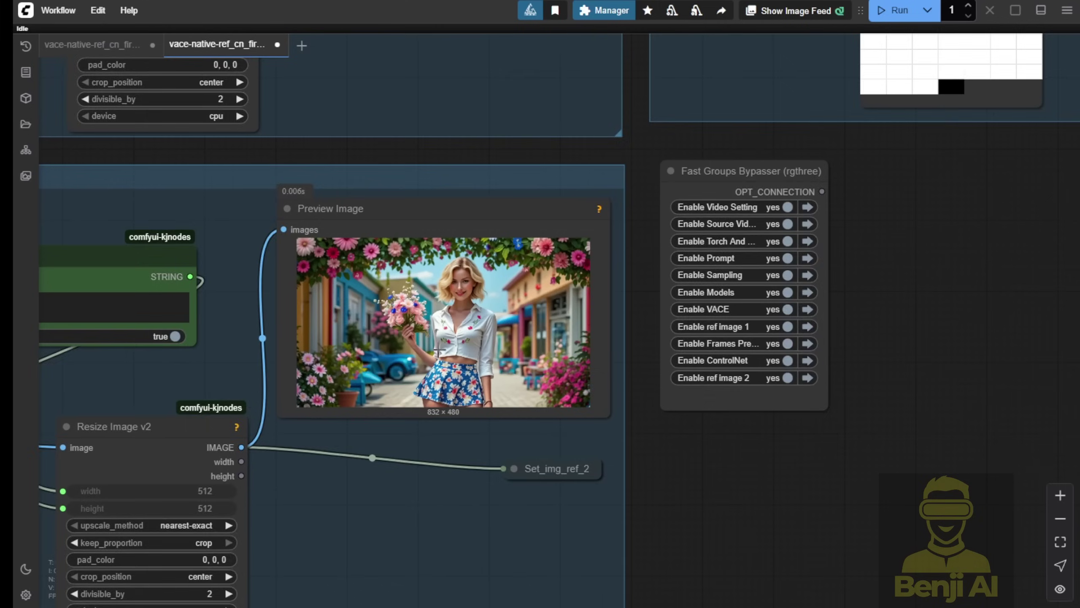
# Examine the frame grids in the Mask Preview and Preview Image nodes of the Frames Preview group
pyautogui.scroll(3, 436, 298)
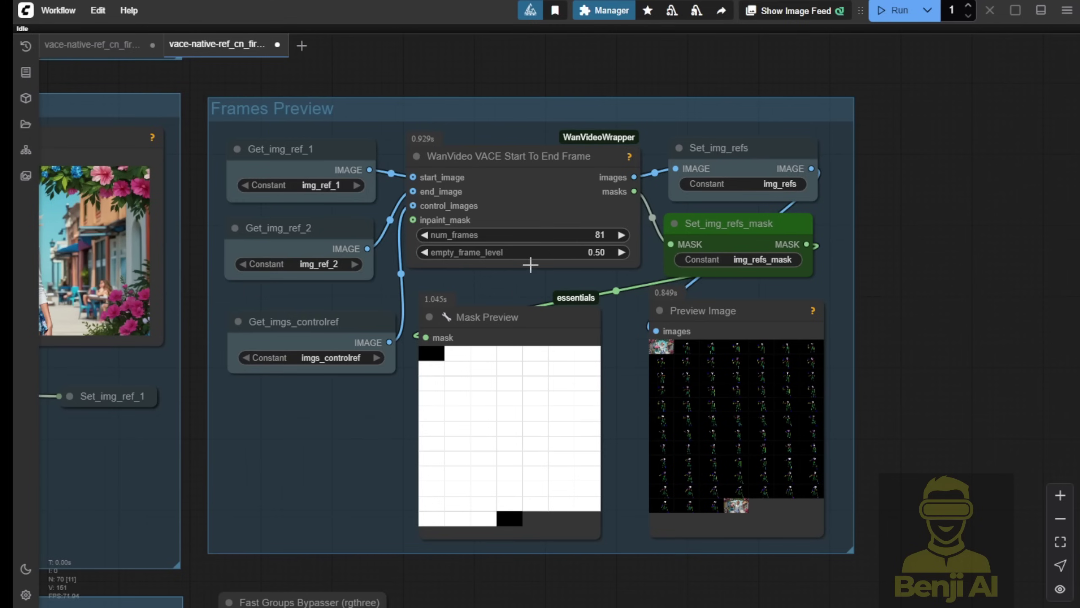
pyautogui.scroll(5, 625, 395)
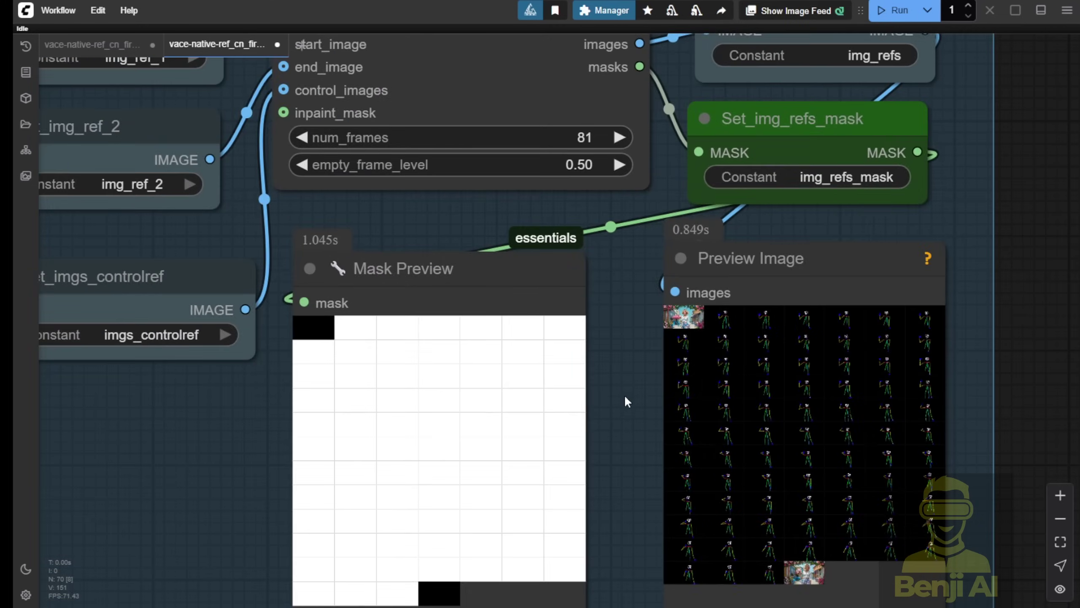
pyautogui.moveTo(624, 394); pyautogui.dragTo(676, 307)
pyautogui.click(446, 187)
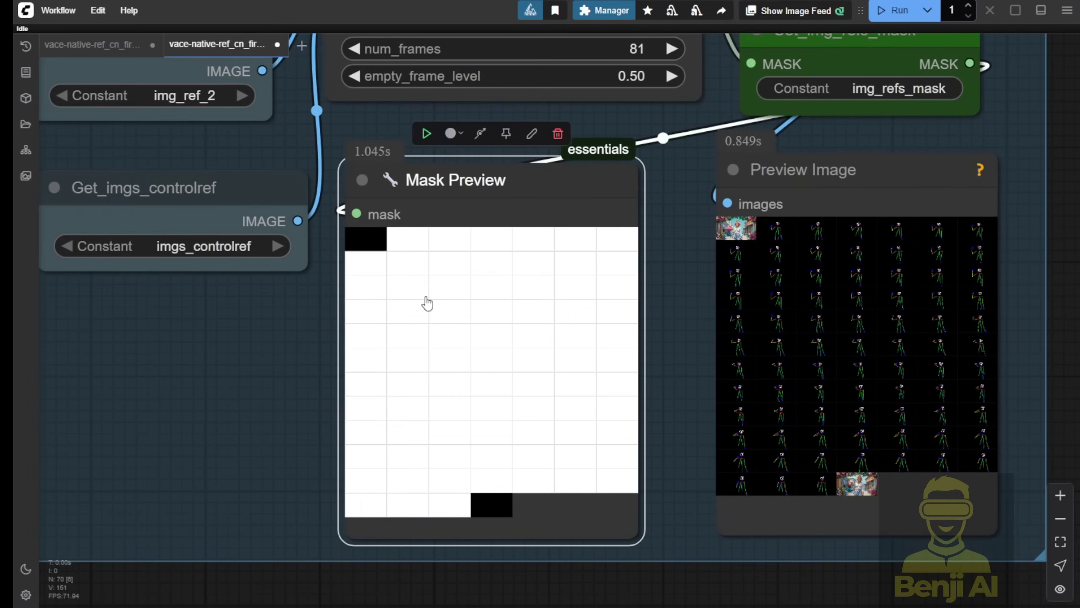
pyautogui.scroll(4, 366, 262)
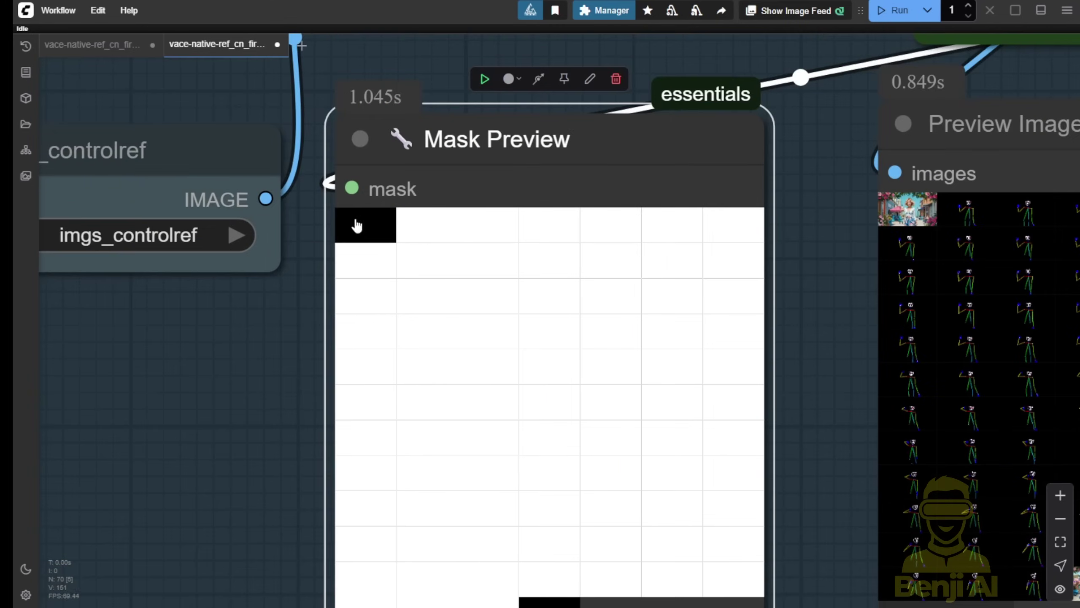
pyautogui.scroll(-3, 282, 318)
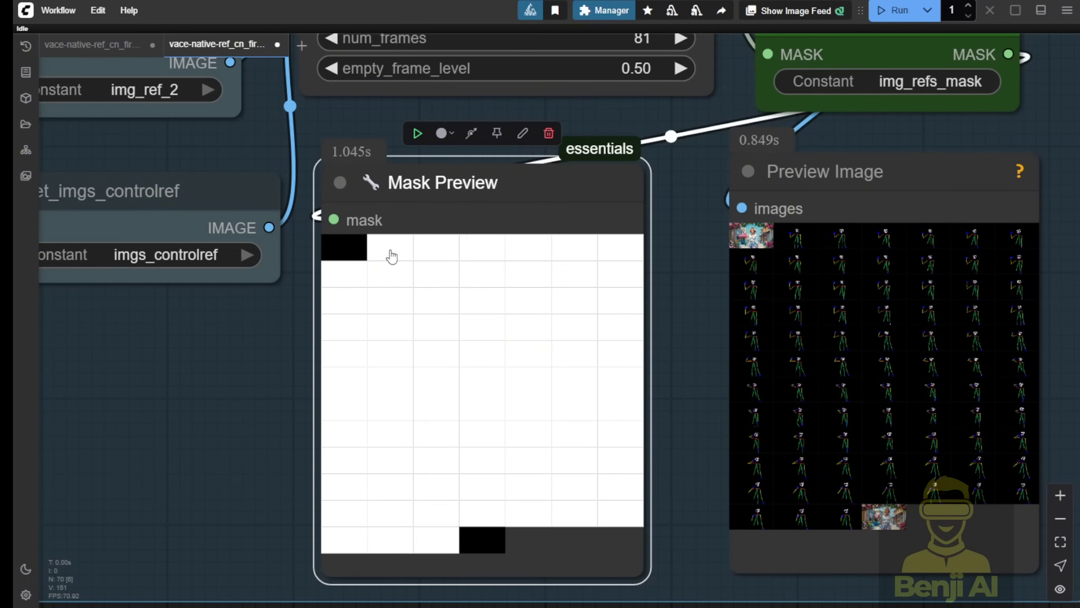
pyautogui.hscroll(6, 376, 269)
pyautogui.hscroll(-1, 393, 436)
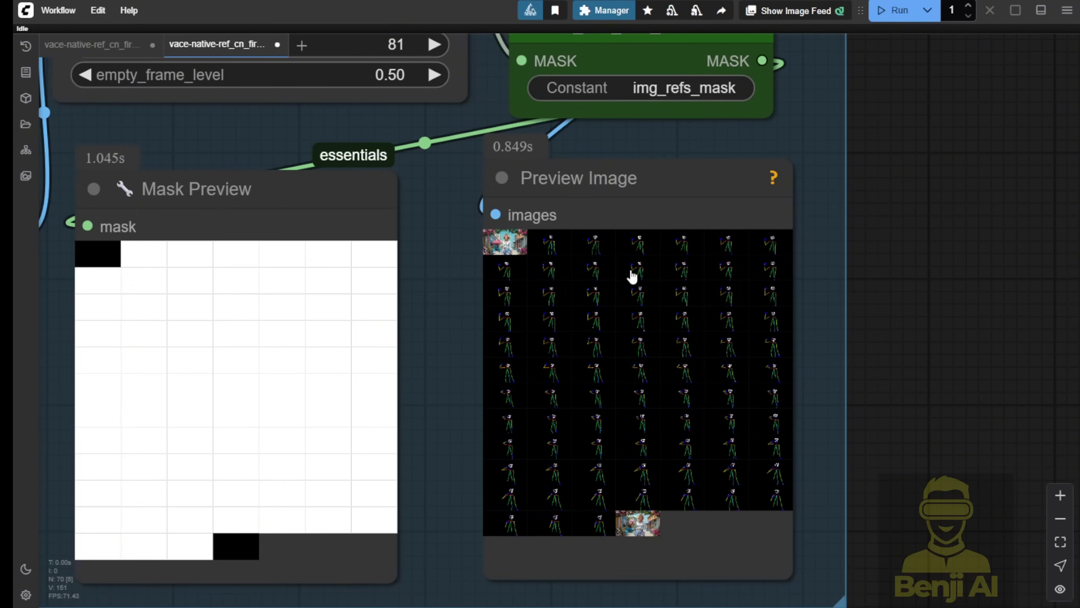
# Move the Preview Image node closer to Mask Preview and widen it to nearly the edge of the Frames Preview group
pyautogui.moveTo(655, 195); pyautogui.dragTo(600, 199)
pyautogui.moveTo(807, 458); pyautogui.dragTo(723, 295)
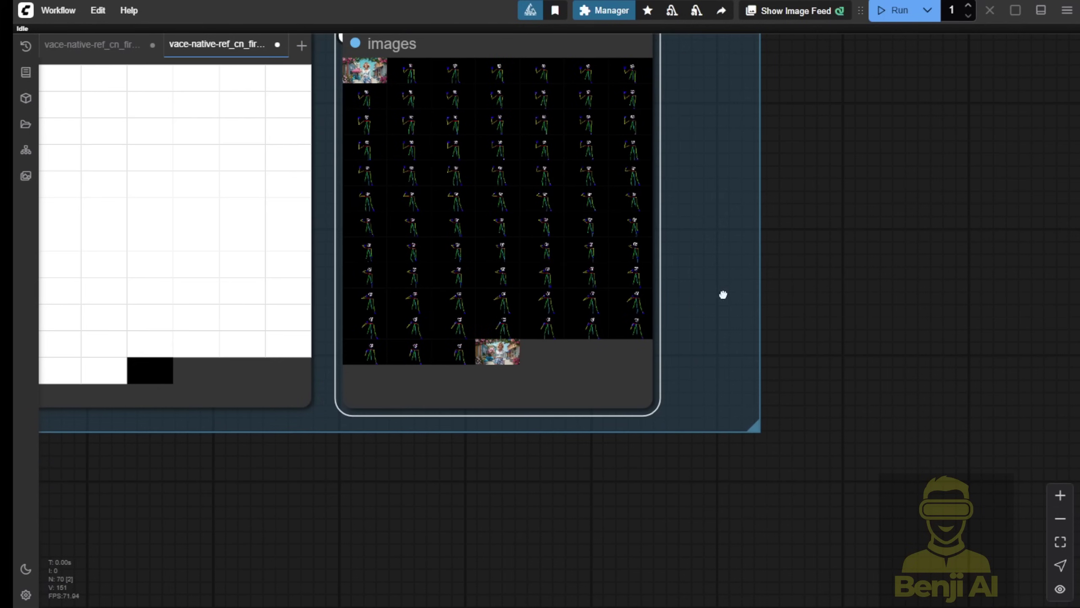
pyautogui.moveTo(654, 404); pyautogui.dragTo(736, 401)
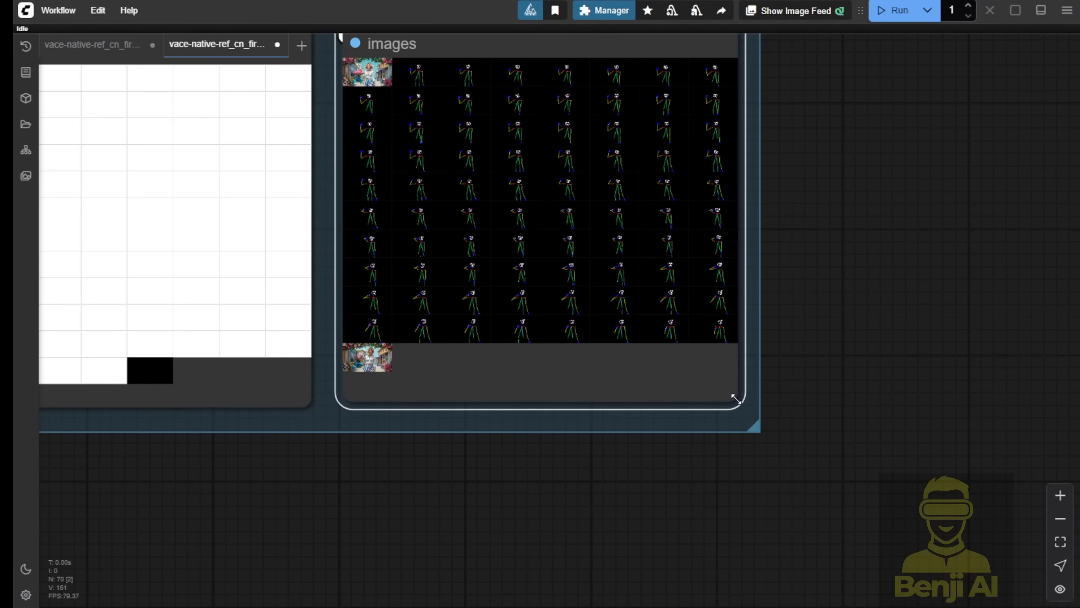
# View the pose video in the ControlNet group, and resume the source video preview in the Load Video (Path) node
pyautogui.moveTo(831, 250); pyautogui.dragTo(882, 426)
pyautogui.scroll(4, 447, 534)
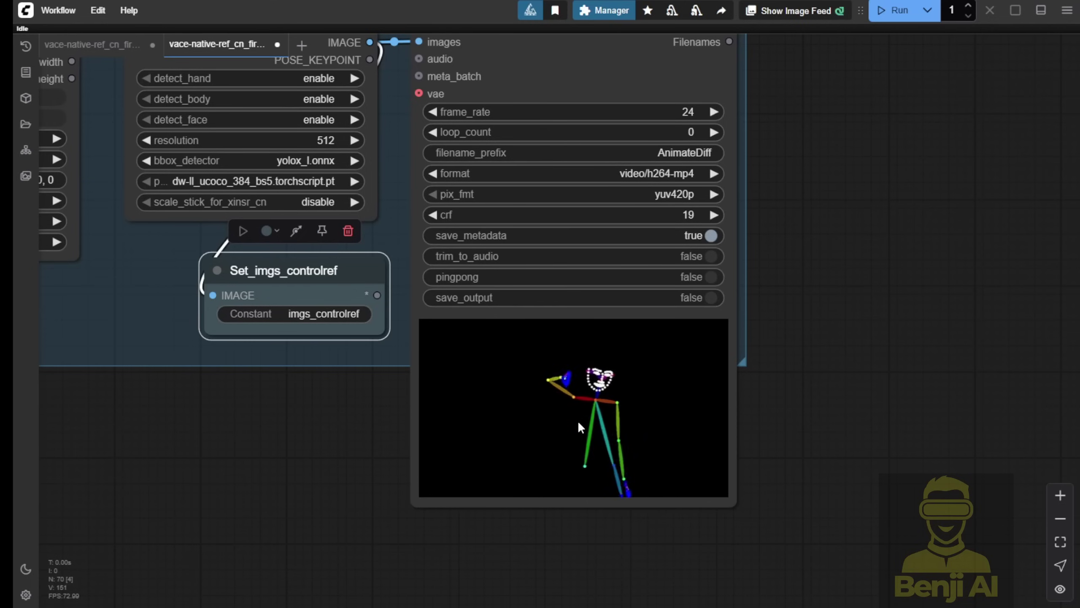
pyautogui.scroll(-3, 570, 468)
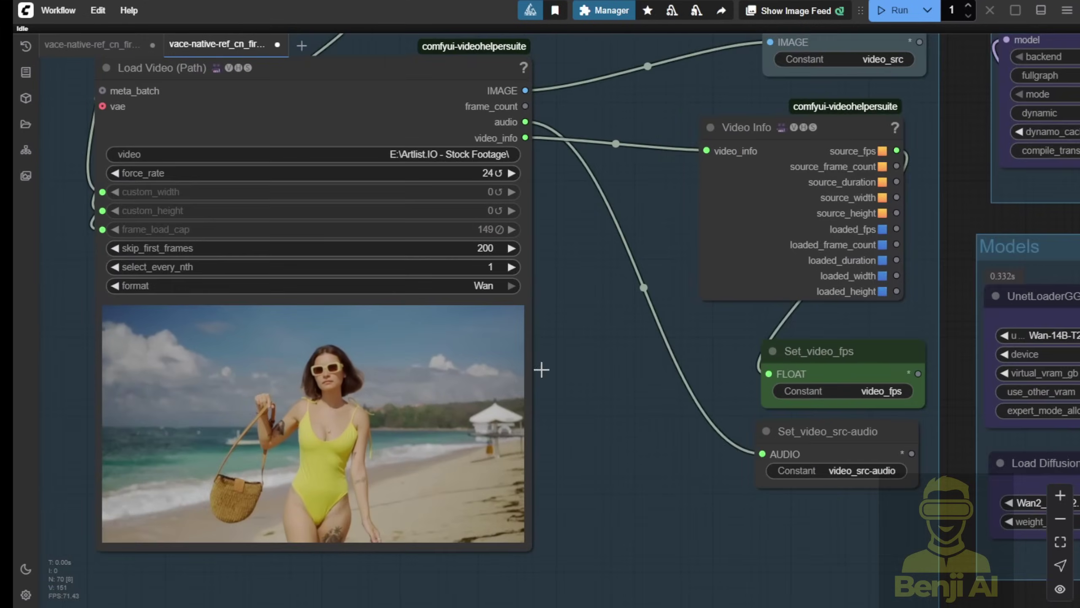
pyautogui.moveTo(542, 370); pyautogui.dragTo(556, 275)
pyautogui.scroll(3, 384, 345)
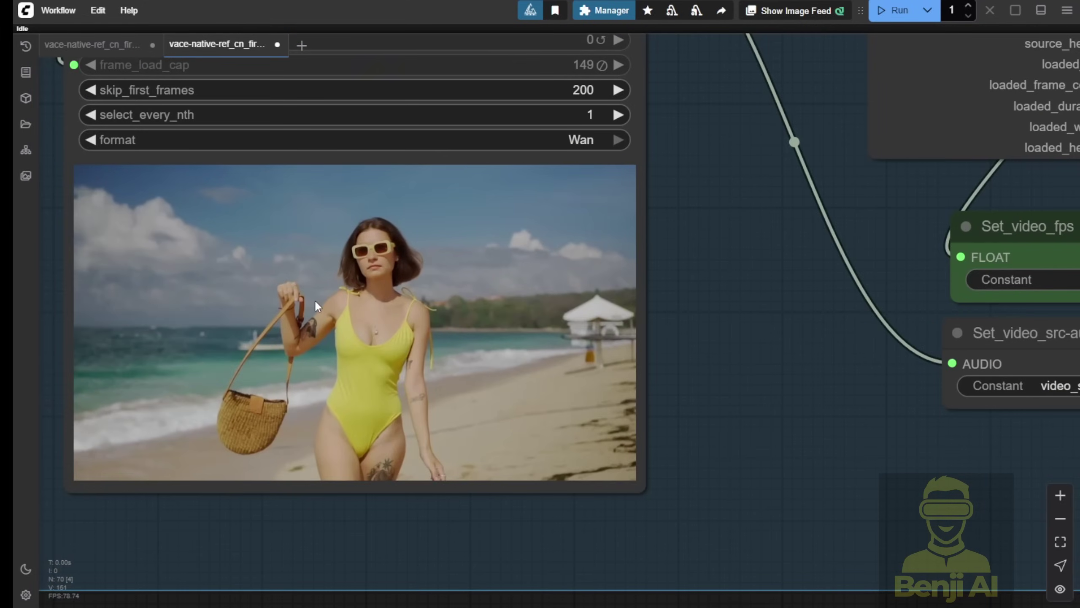
pyautogui.click(325, 297)
pyautogui.rightClick(326, 297)
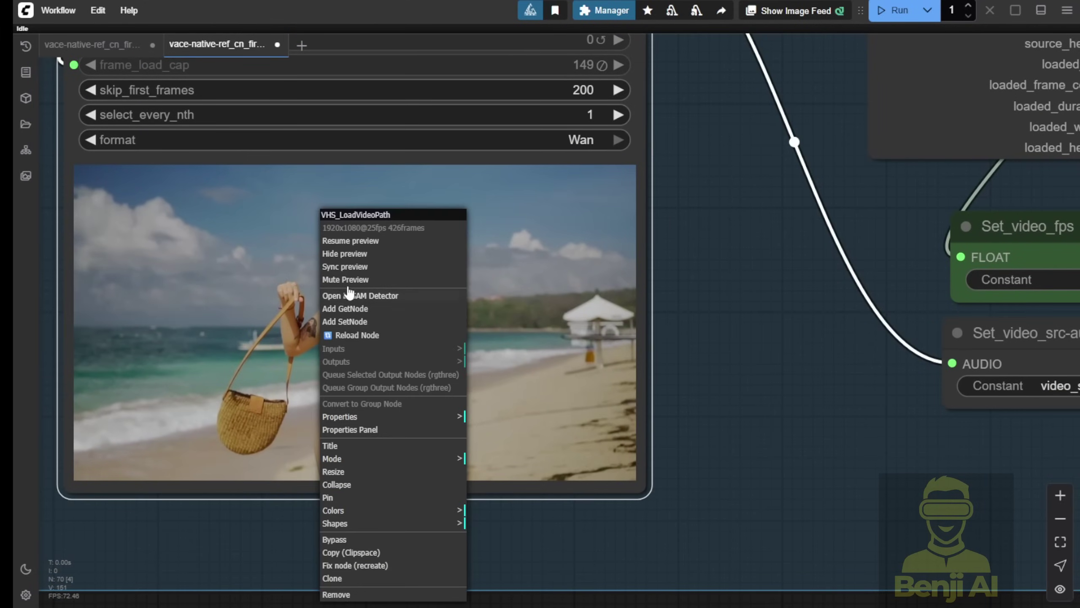
pyautogui.click(360, 244)
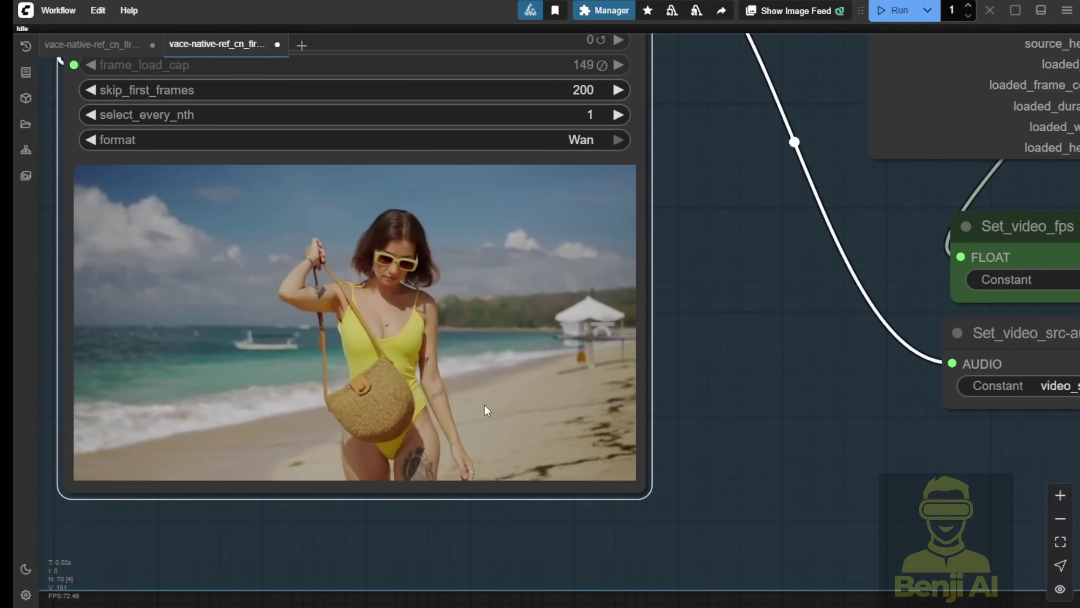
pyautogui.scroll(-6, 647, 366)
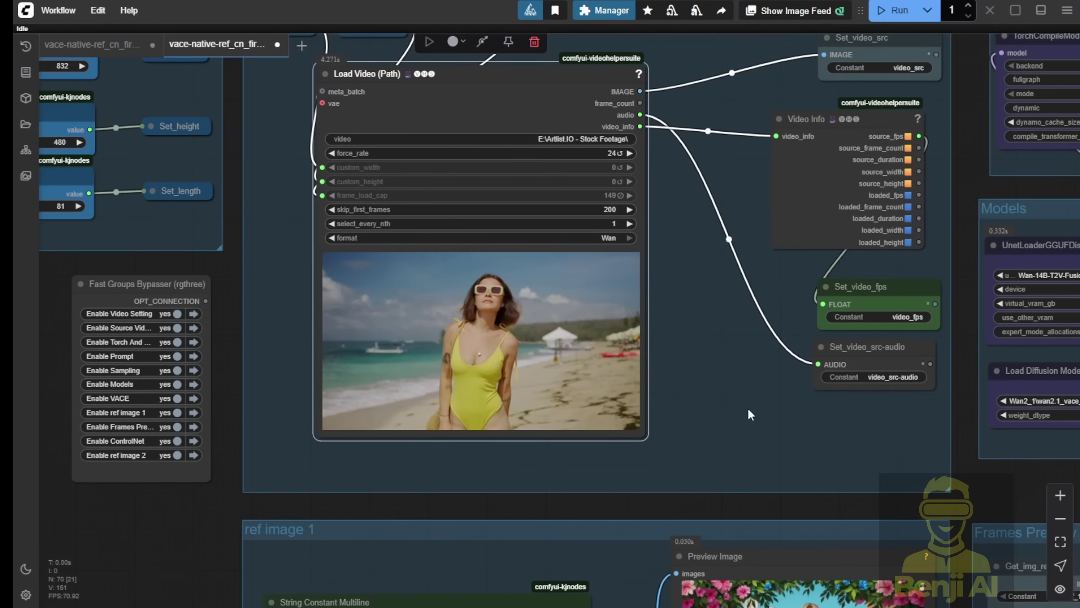
# View the pose skeleton video in the ControlNet group and the generated video in the wan_native Video Combine node
pyautogui.scroll(-3, 756, 418)
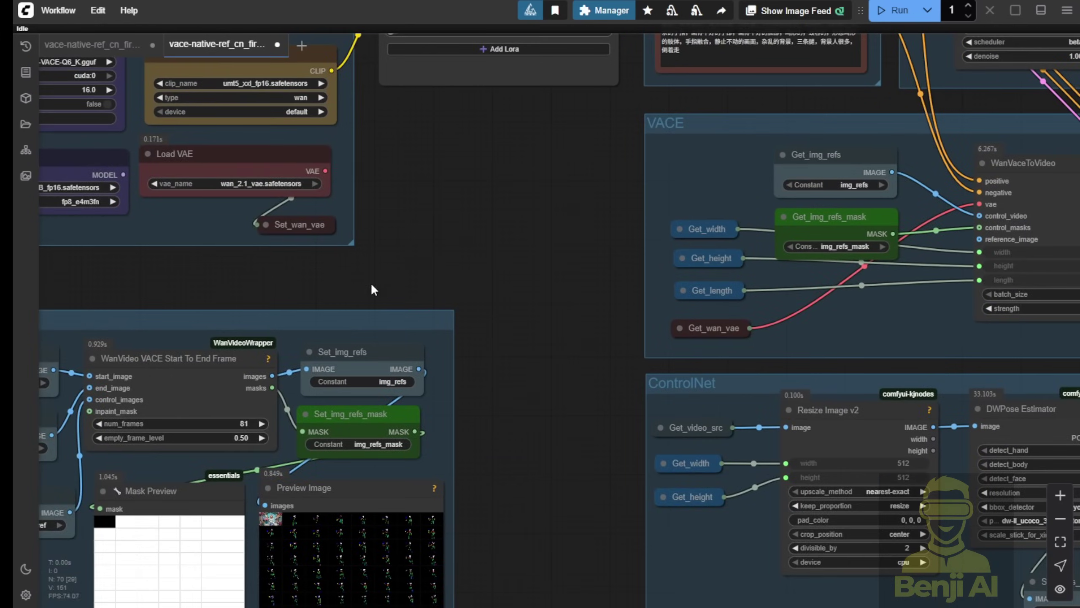
pyautogui.scroll(-2, 491, 272)
pyautogui.scroll(10, 491, 271)
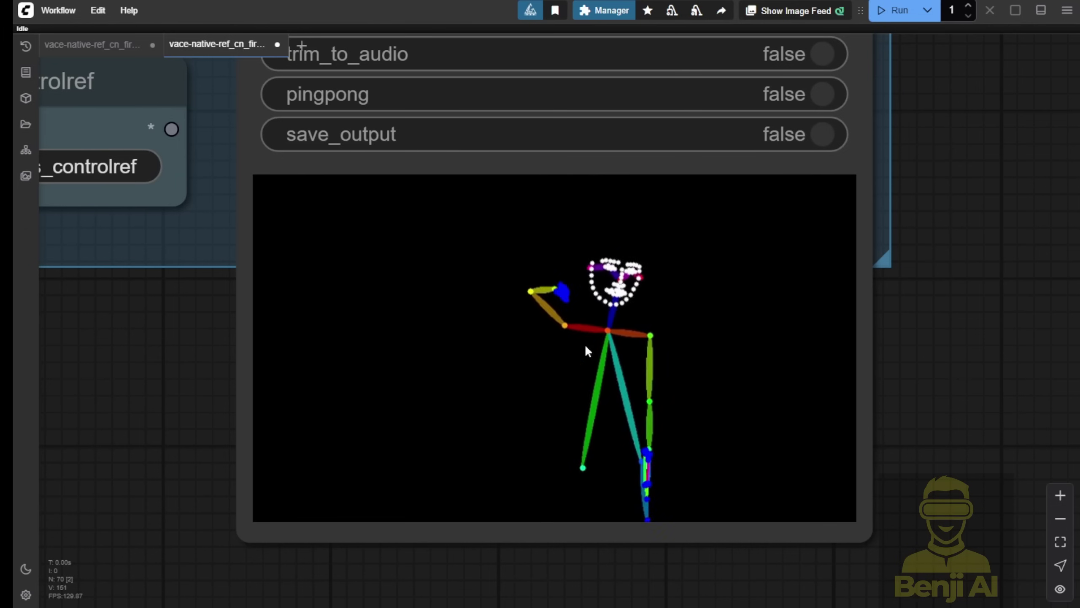
pyautogui.scroll(-2, 585, 345)
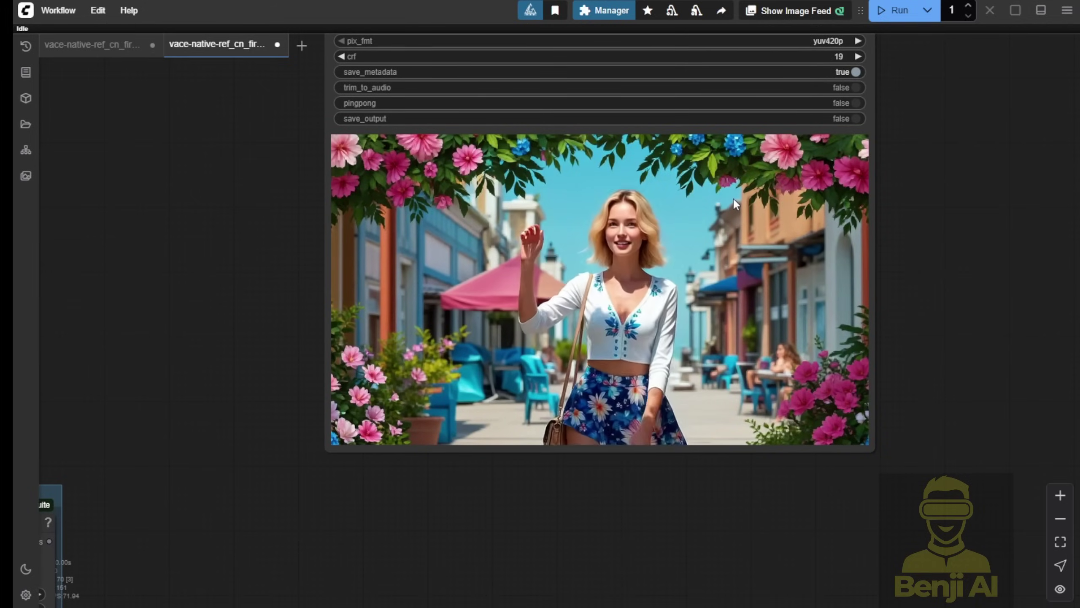
pyautogui.scroll(1, 645, 217)
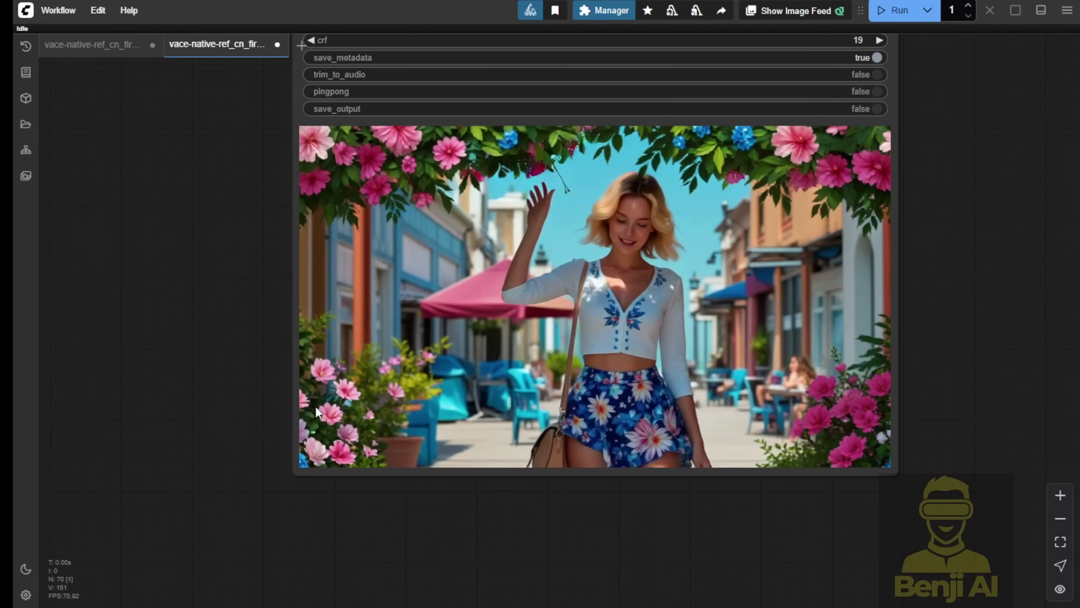
pyautogui.scroll(-3, 317, 409)
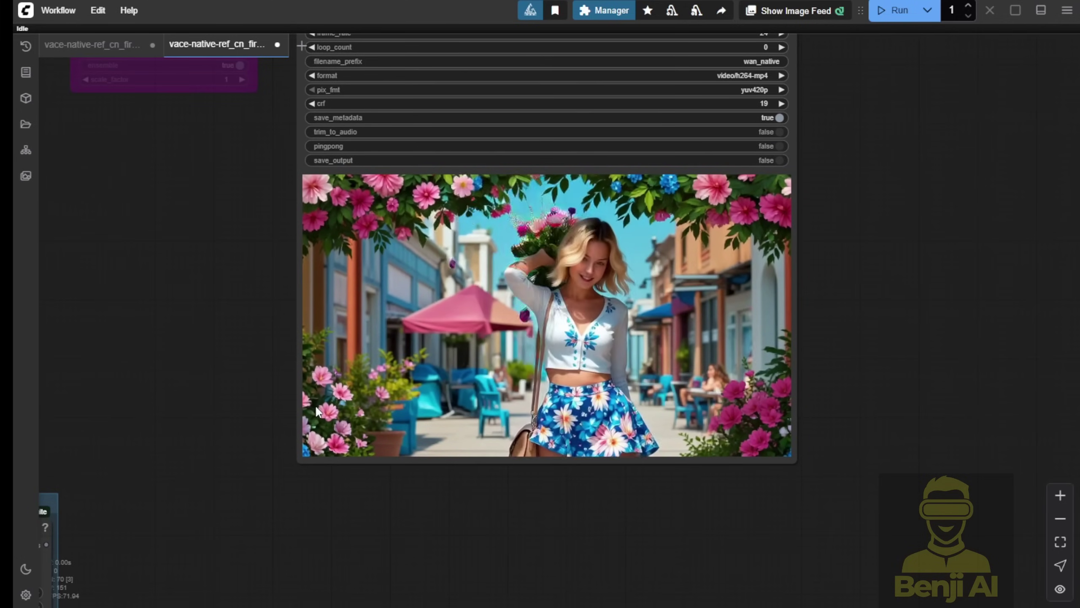
# Bypass the ref image 2 group and check the frame grids in the Mask Preview and Preview Image nodes
pyautogui.scroll(-5, 444, 322)
pyautogui.scroll(2, 611, 299)
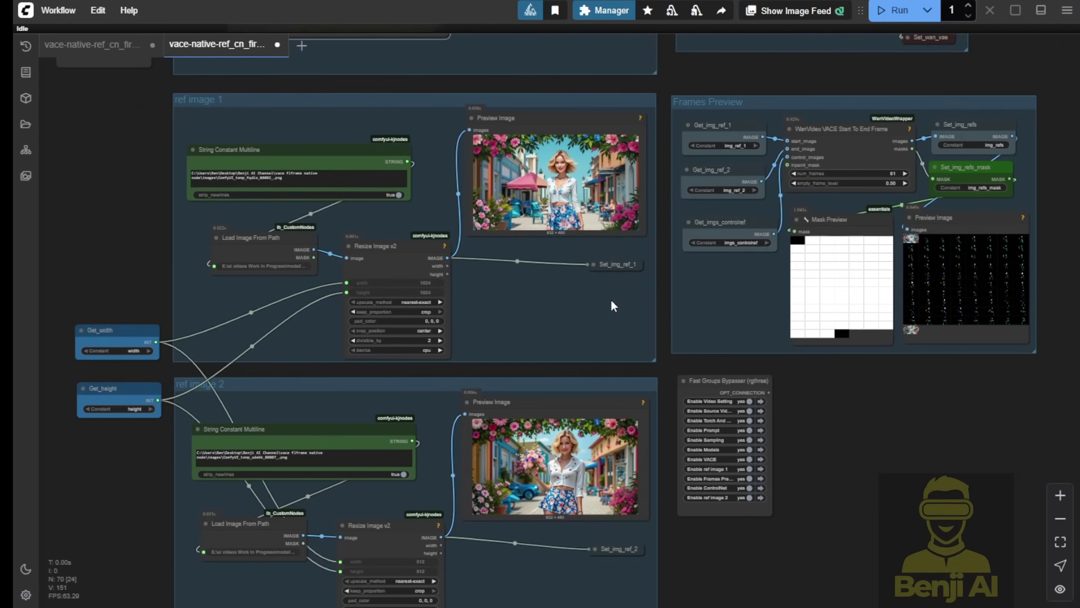
pyautogui.scroll(2, 295, 230)
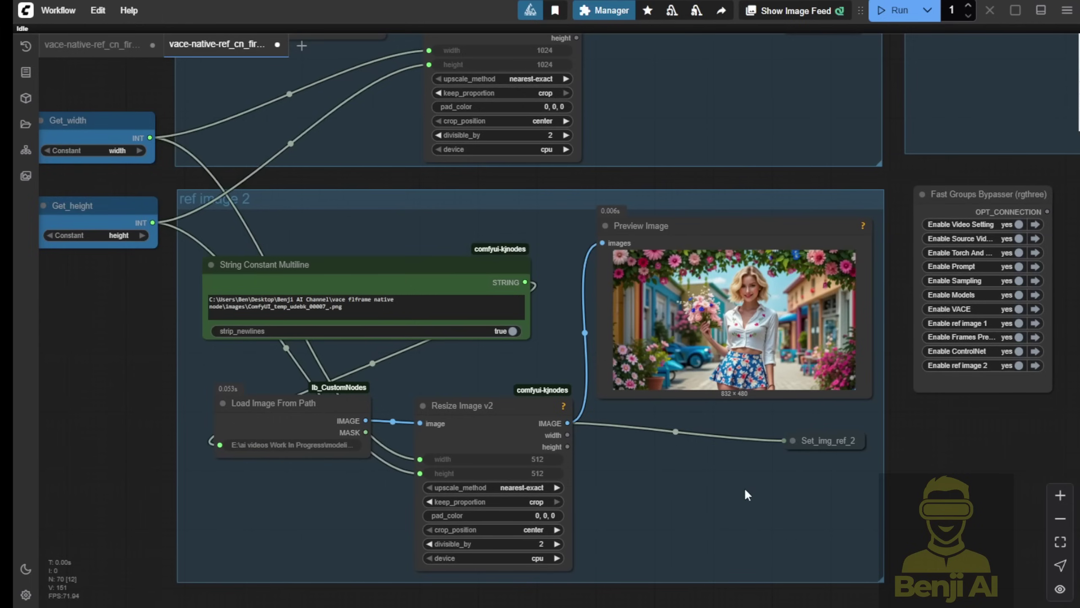
pyautogui.click(1019, 365)
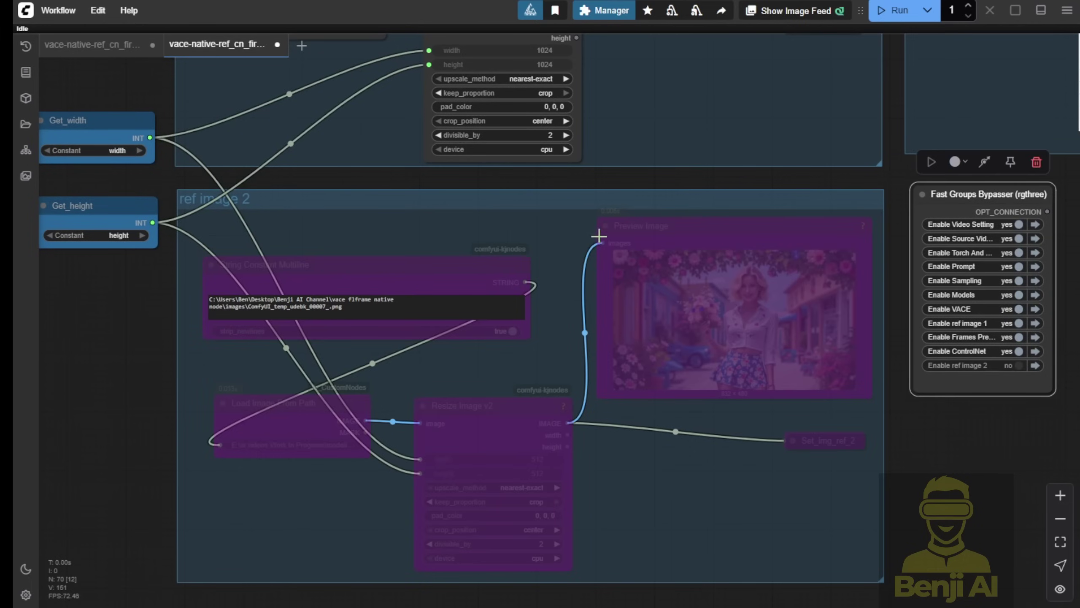
pyautogui.scroll(5, 620, 397)
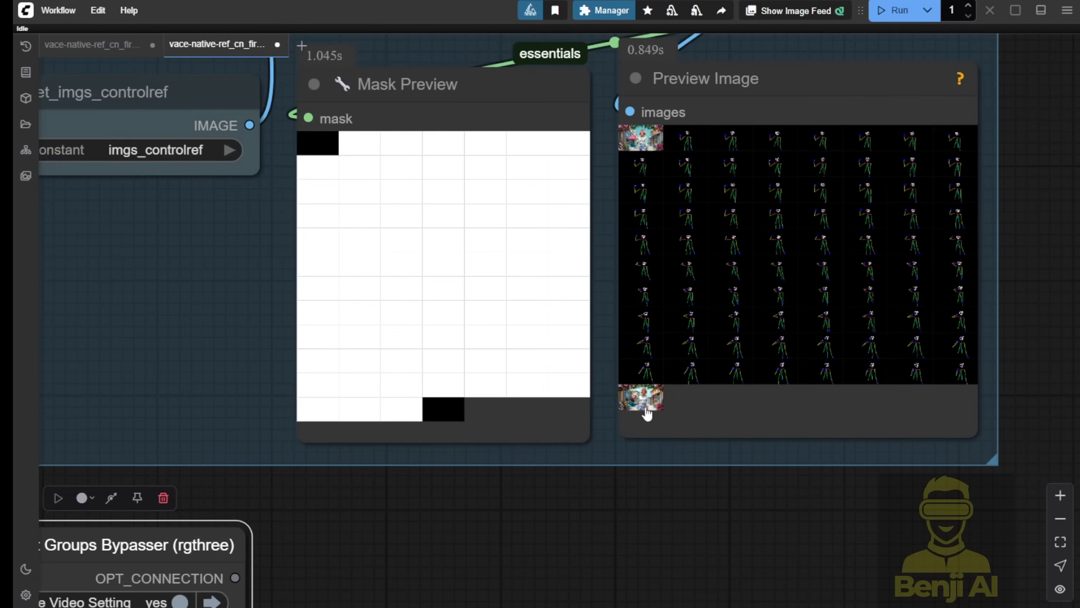
pyautogui.scroll(4, 647, 412)
pyautogui.scroll(-2, 345, 417)
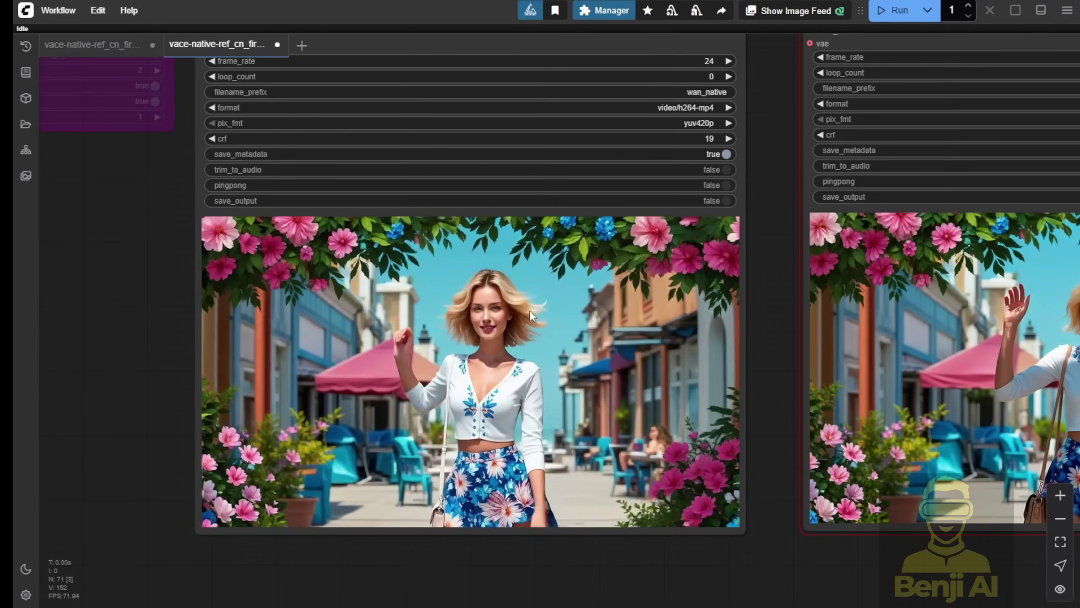
# Move the ControlNet group's pose Video Combine node up beside the generated video's Video Combine node for comparison
pyautogui.scroll(-3, 513, 334)
pyautogui.moveTo(243, 419); pyautogui.dragTo(386, 303)
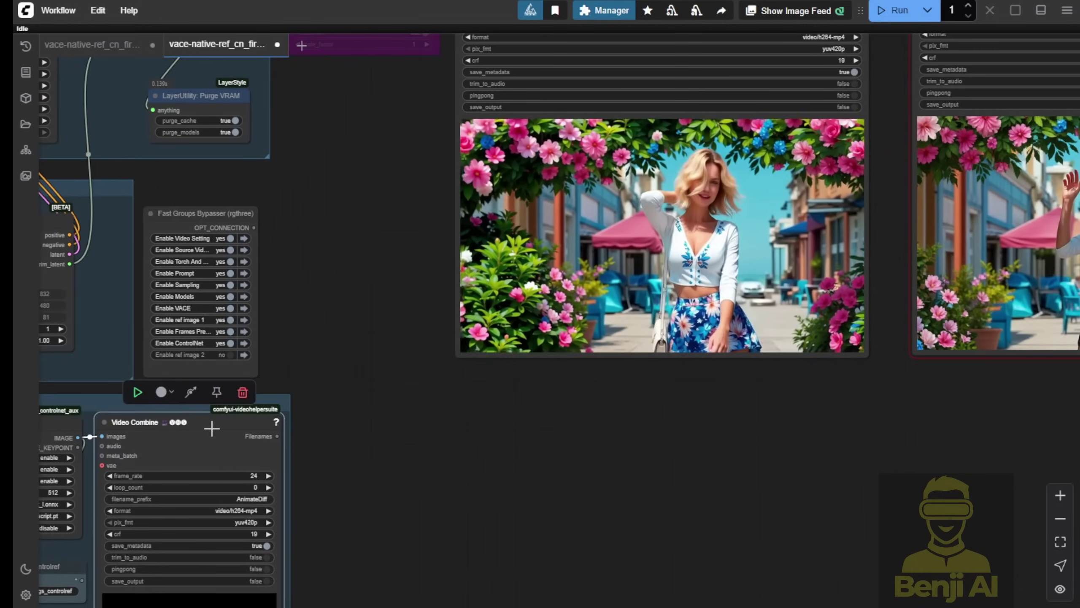
pyautogui.moveTo(212, 428); pyautogui.dragTo(386, 87)
pyautogui.scroll(4, 439, 468)
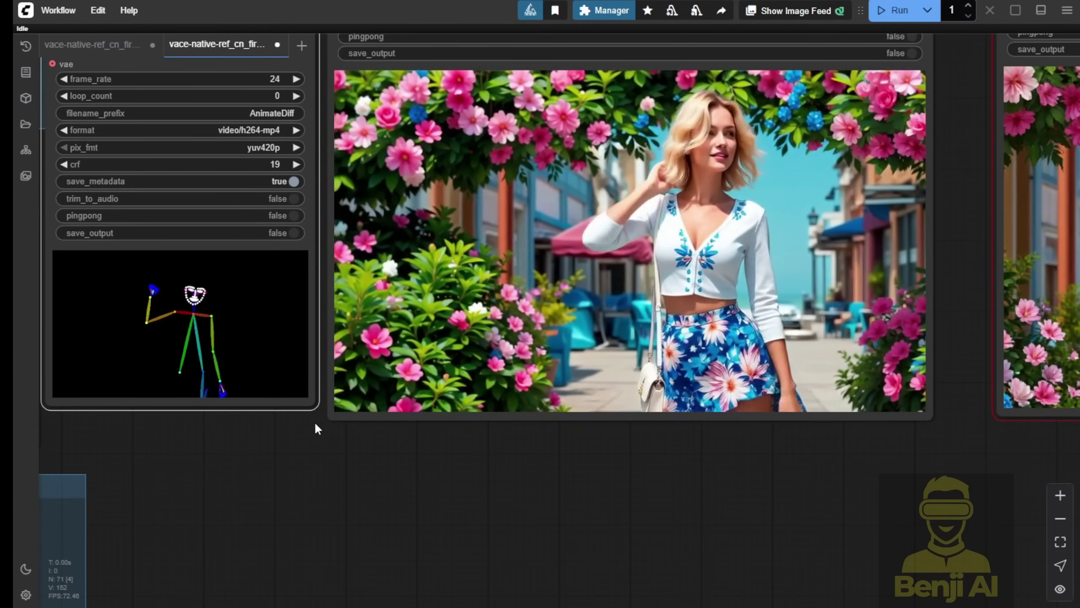
# Pause the video preview in the red-outlined wan_native Video Combine node
pyautogui.scroll(-2, 808, 490)
pyautogui.moveTo(844, 495); pyautogui.dragTo(324, 548)
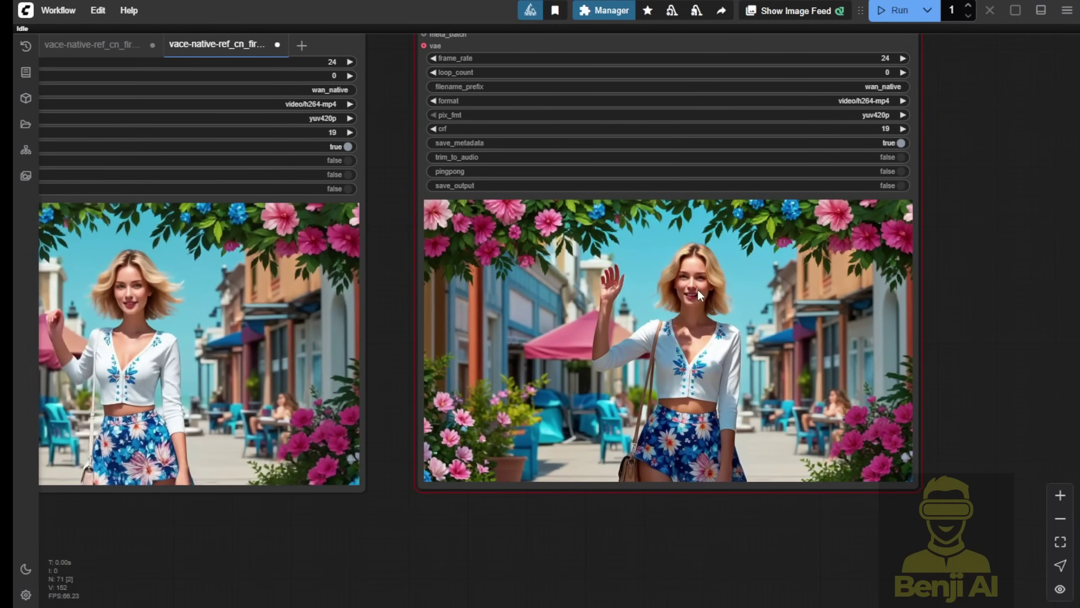
pyautogui.rightClick(699, 289)
pyautogui.click(741, 227)
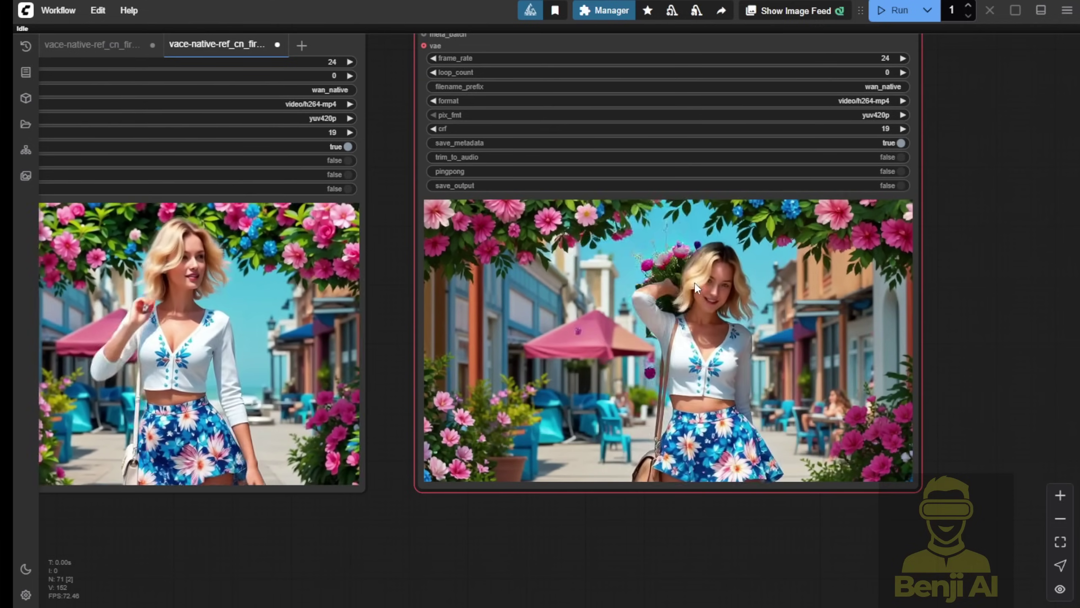
pyautogui.rightClick(649, 281)
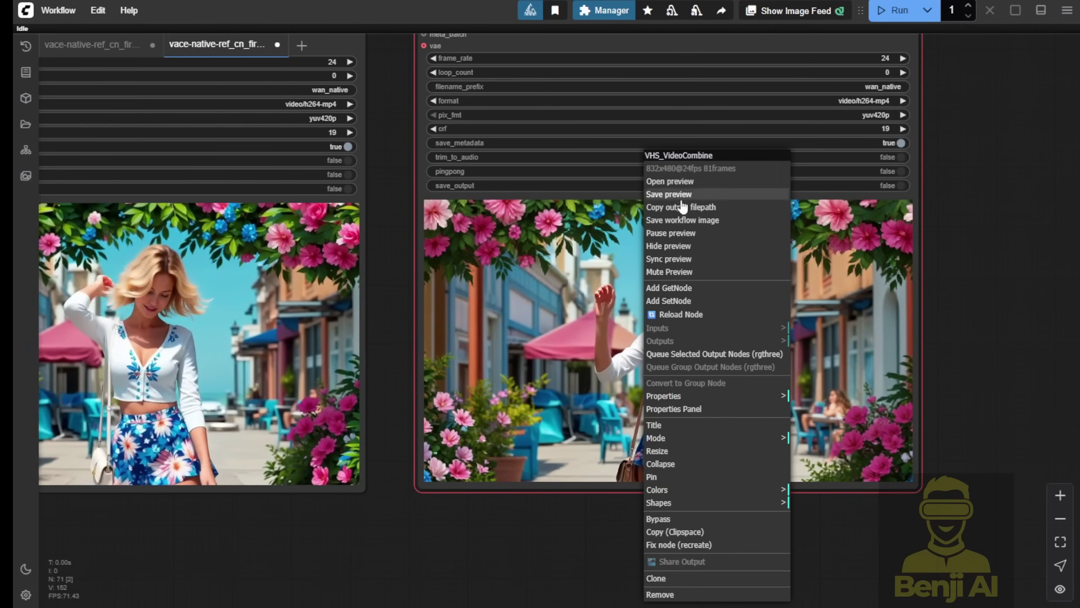
pyautogui.click(678, 234)
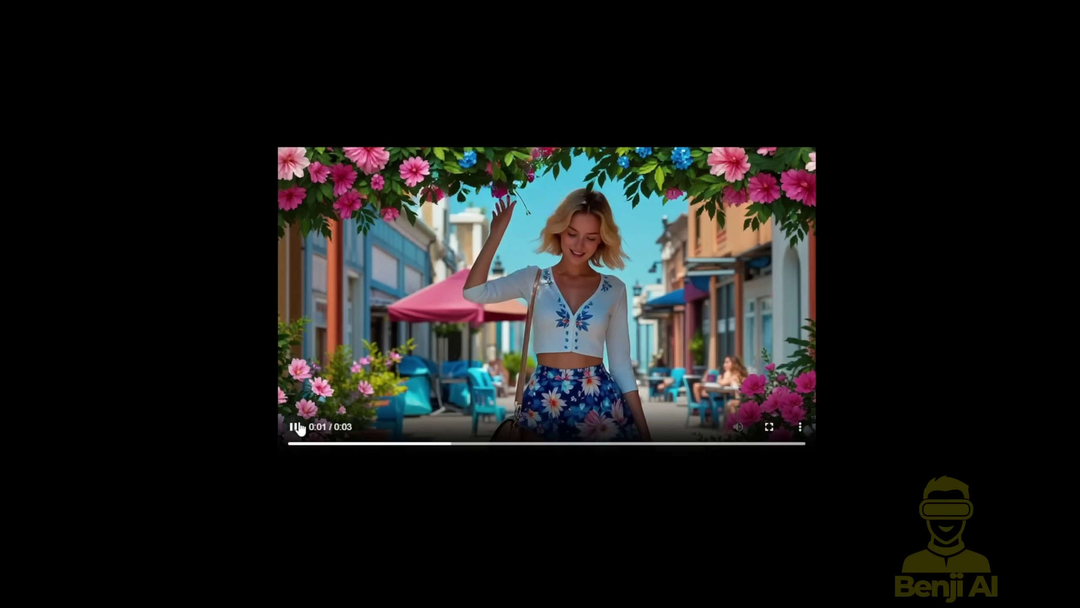
# Scrub the earlier generated video in the standalone player between its opening frames and the closing bouquet frames
pyautogui.click(288, 447)
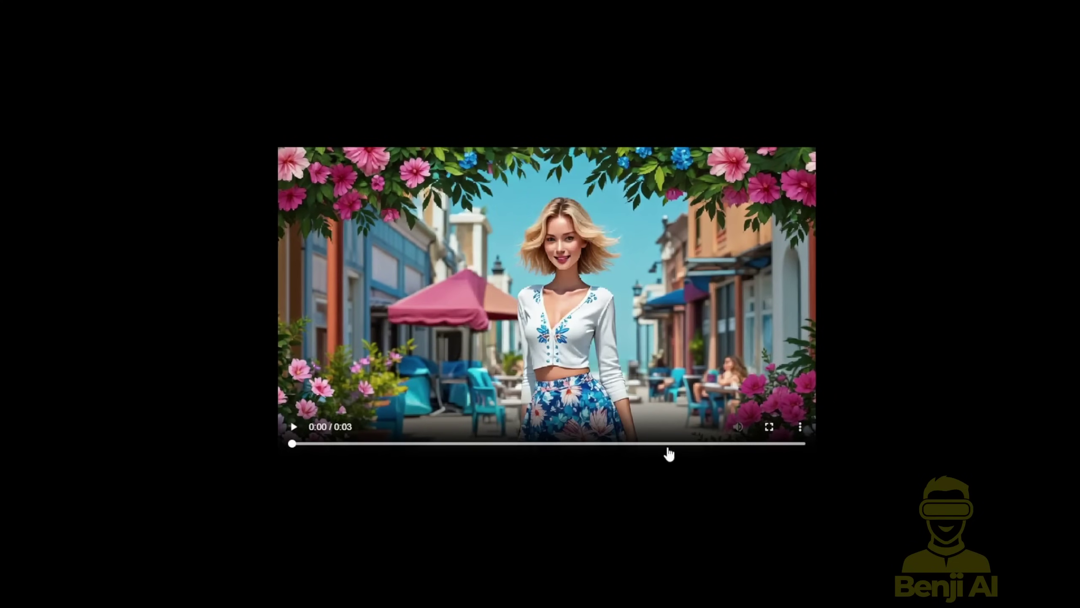
pyautogui.moveTo(776, 446)
pyautogui.mouseDown()
pyautogui.moveTo(792, 445)
pyautogui.moveTo(771, 445)
pyautogui.mouseUp()
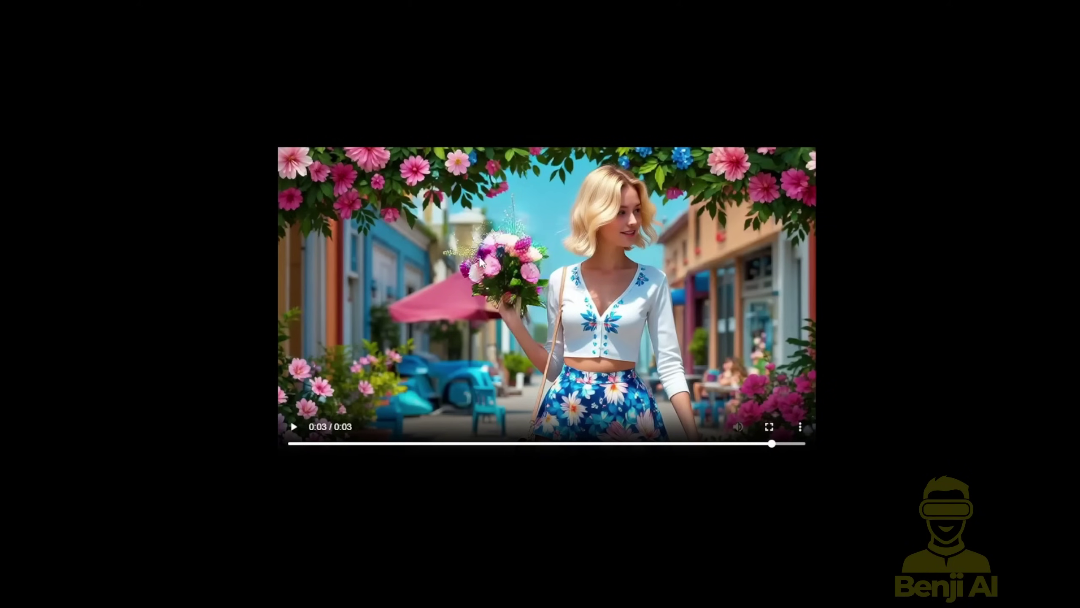
pyautogui.click(331, 444)
pyautogui.click(324, 444)
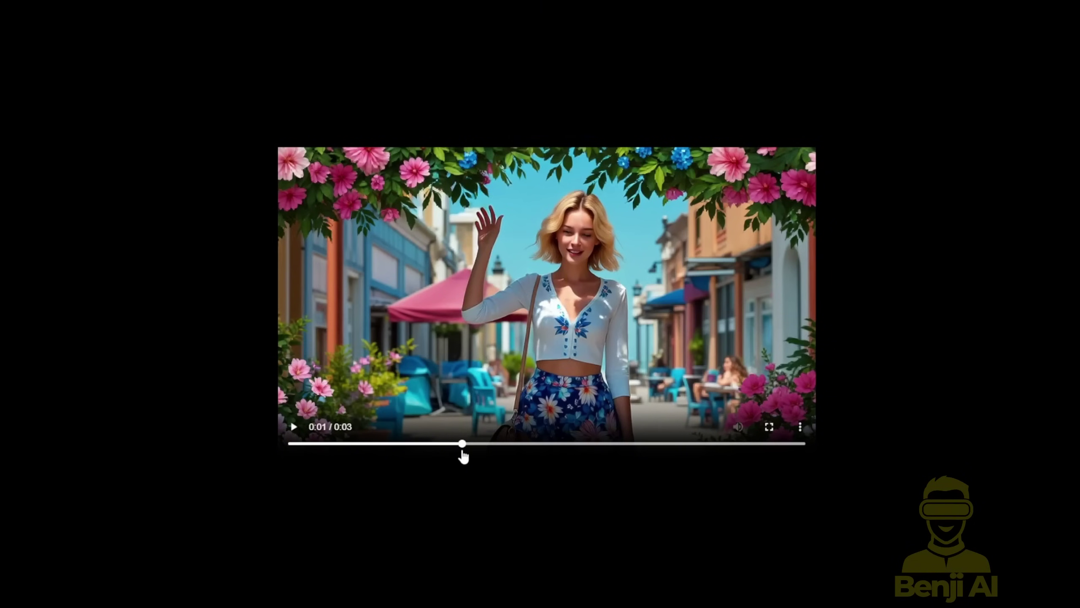
pyautogui.moveTo(494, 447); pyautogui.dragTo(753, 452)
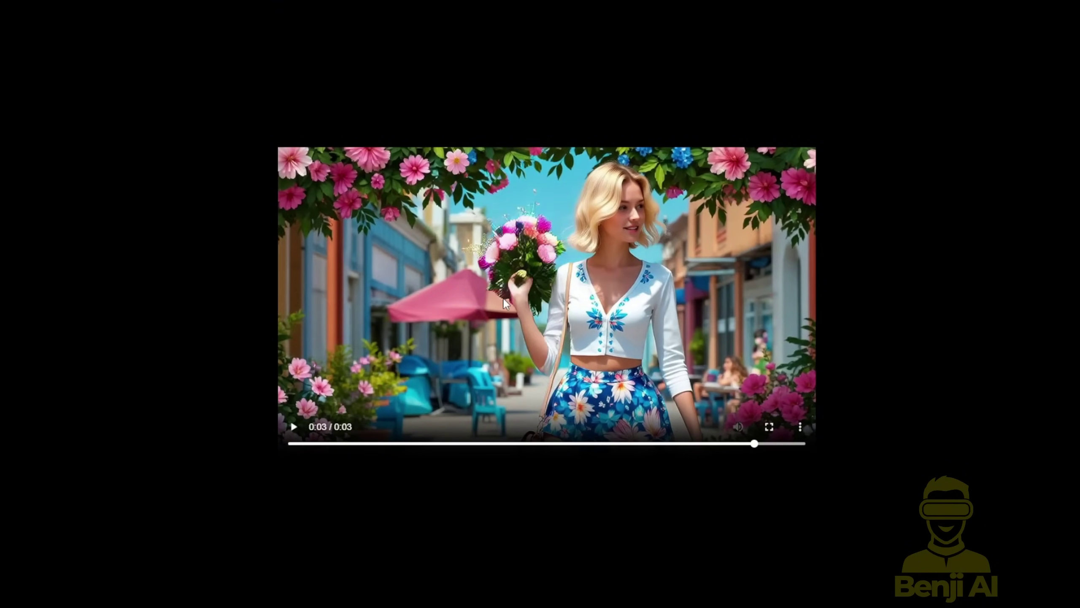
pyautogui.click(321, 444)
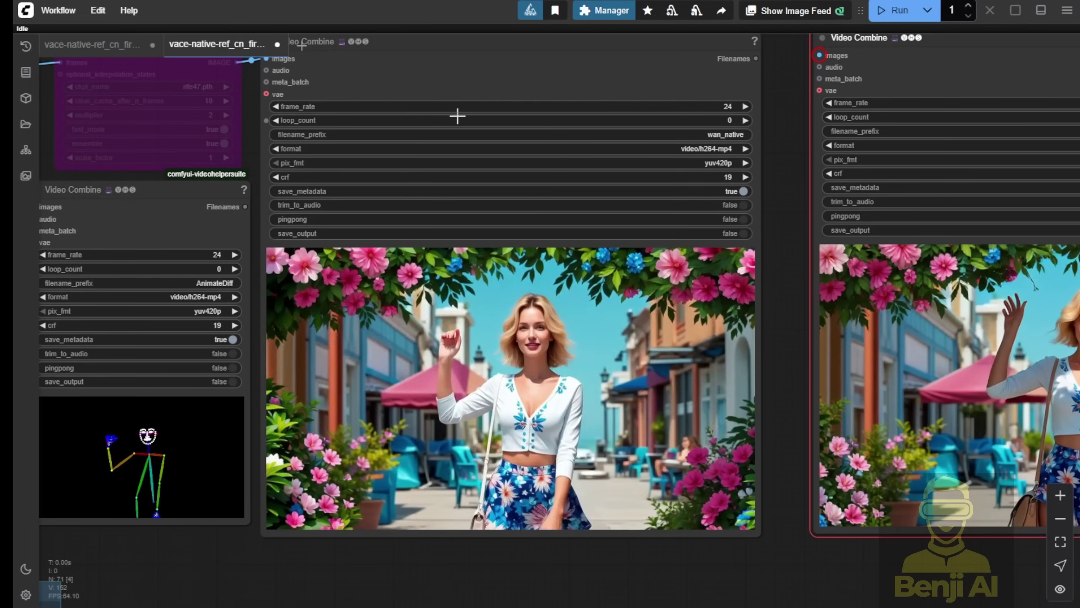
# Compare the pose skeleton video with the generated clip playing in the neighbouring Video Combine node
pyautogui.moveTo(455, 113); pyautogui.dragTo(461, 93)
pyautogui.scroll(3, 425, 403)
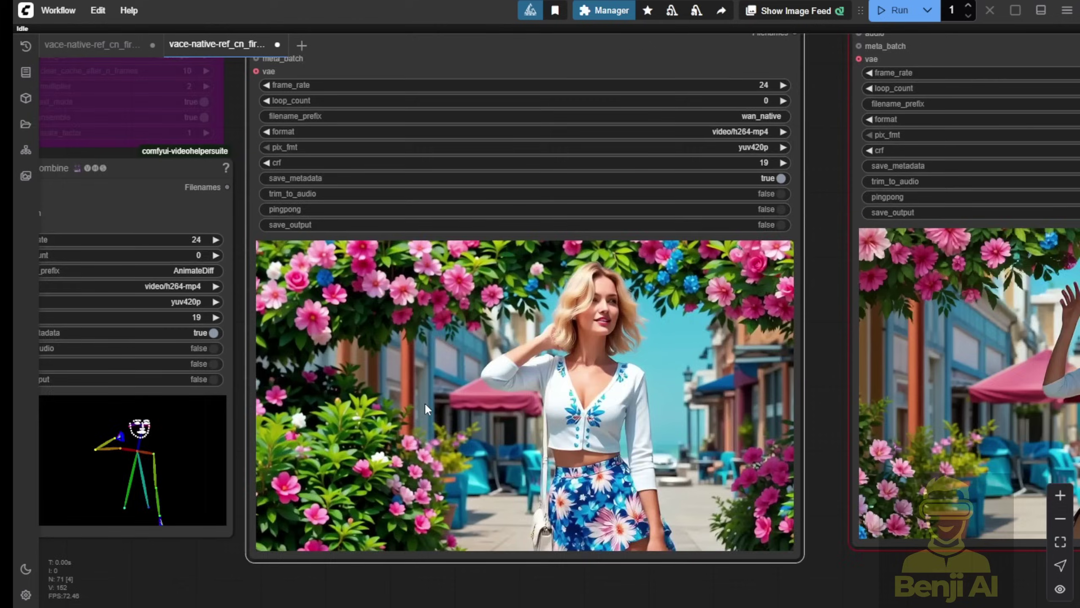
pyautogui.scroll(-3, 517, 450)
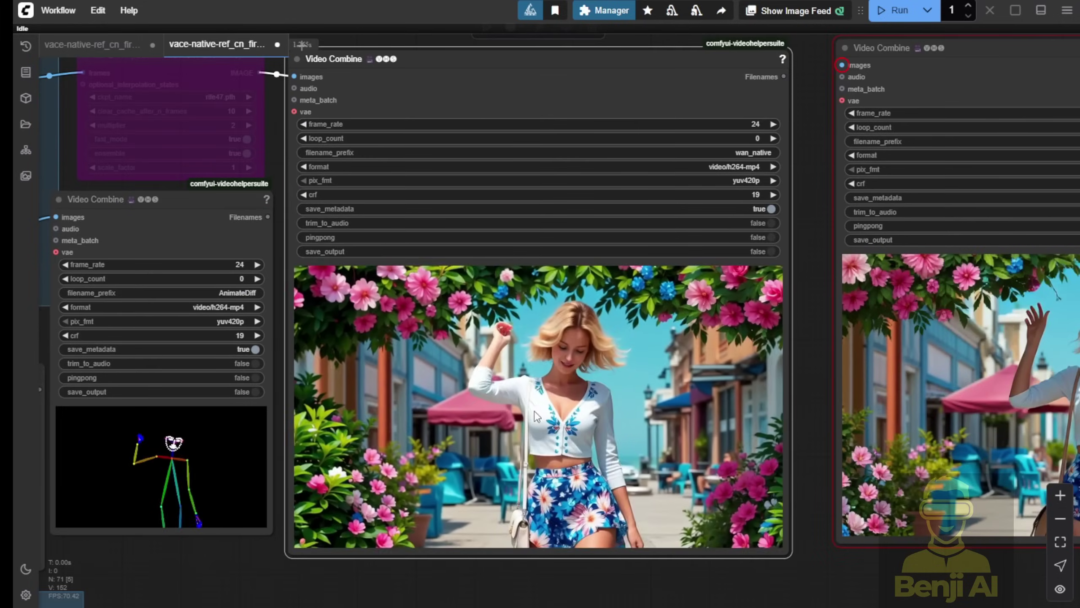
pyautogui.moveTo(228, 585); pyautogui.dragTo(196, 429)
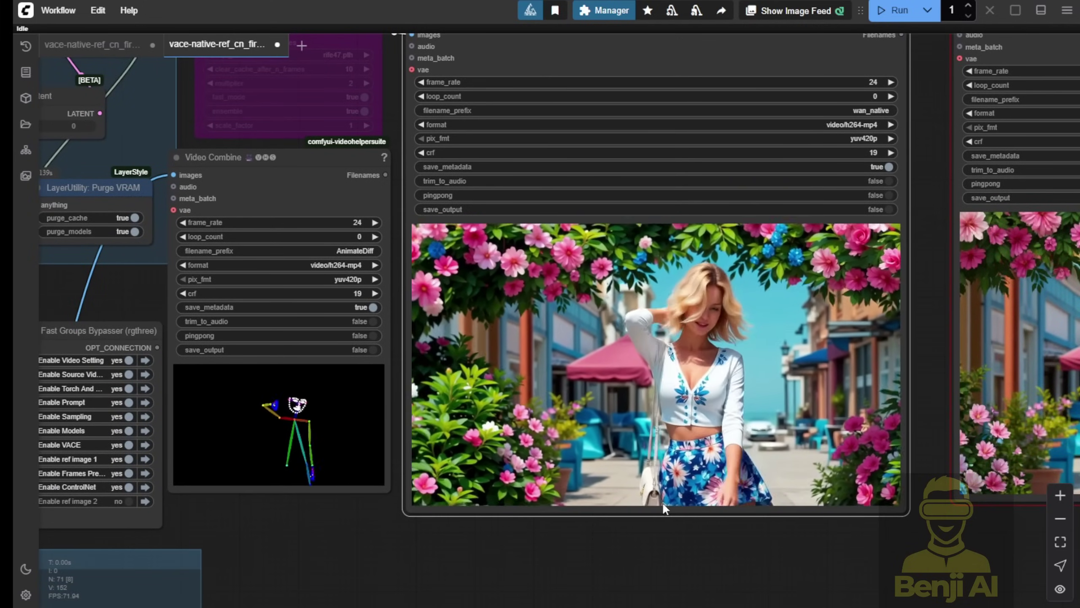
# Sync the previews from the red-outlined Video Combine node to compare the generated clips
pyautogui.moveTo(726, 557); pyautogui.dragTo(364, 540)
pyautogui.rightClick(767, 152)
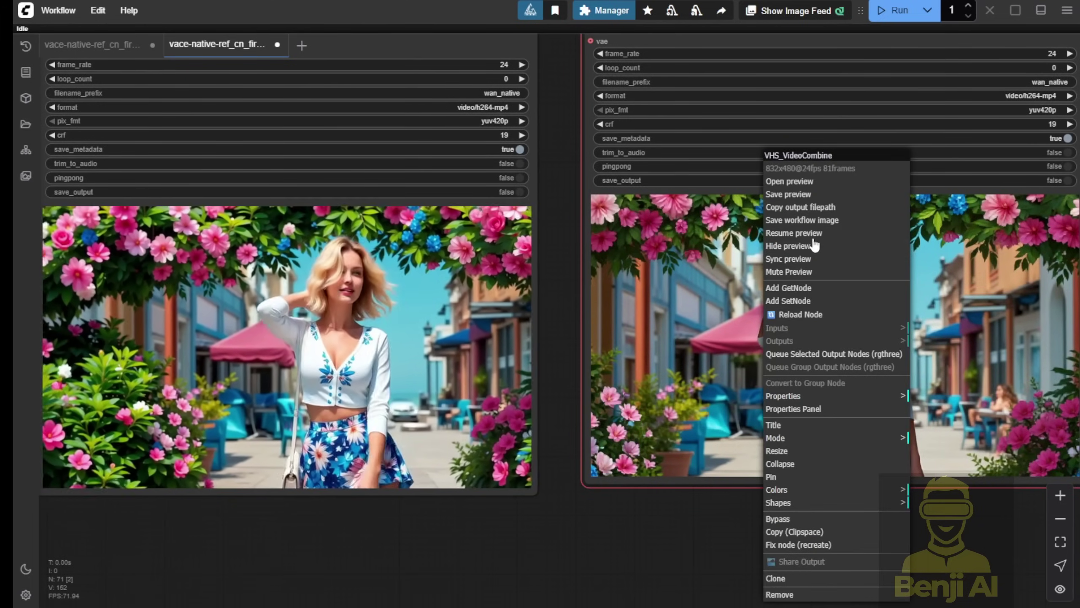
pyautogui.click(773, 260)
# Move the pose Video Combine node back beside the DWPose Estimator in the ControlNet group
pyautogui.moveTo(865, 546); pyautogui.dragTo(729, 542)
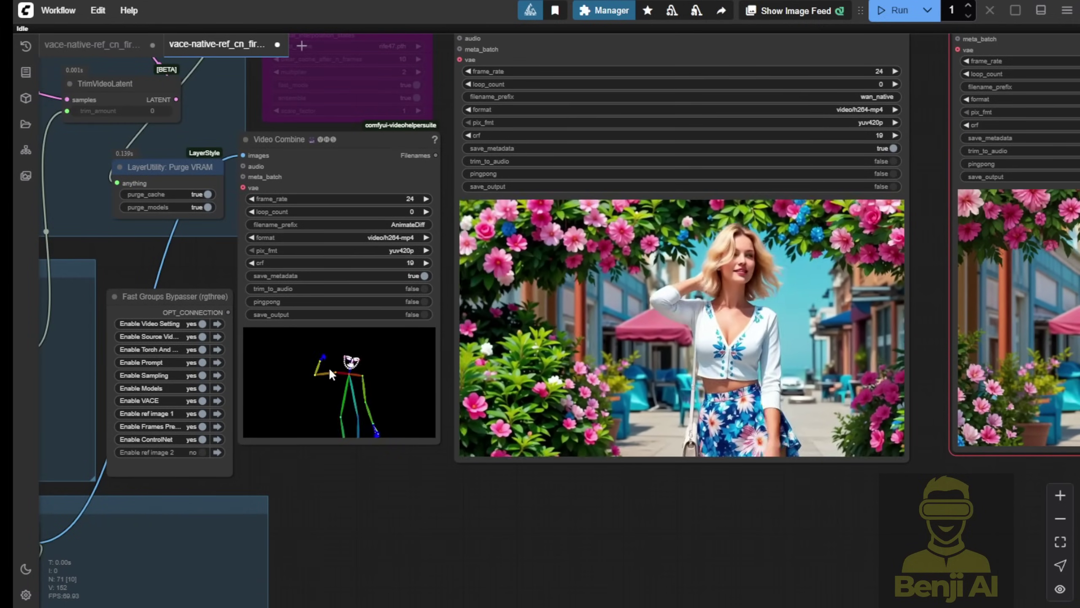
pyautogui.moveTo(309, 522); pyautogui.dragTo(827, 423)
pyautogui.moveTo(836, 55); pyautogui.dragTo(659, 450)
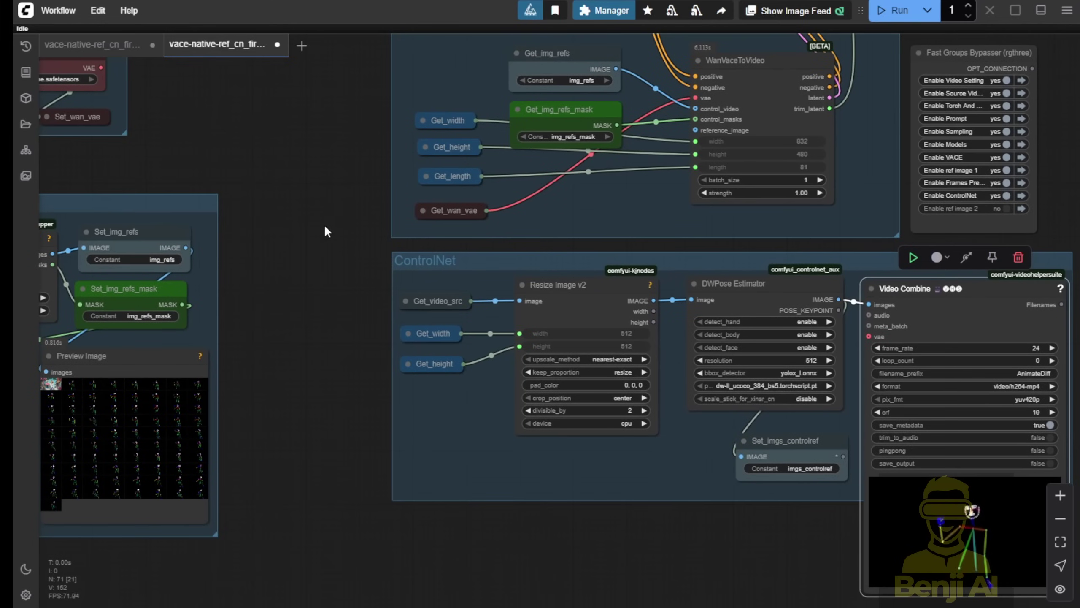
# Examine the Frames Preview and ControlNet groups, and the control_video, control_masks and reference_image inputs of the WanVaceToVideo node
pyautogui.moveTo(326, 227); pyautogui.dragTo(779, 309)
pyautogui.scroll(4, 401, 326)
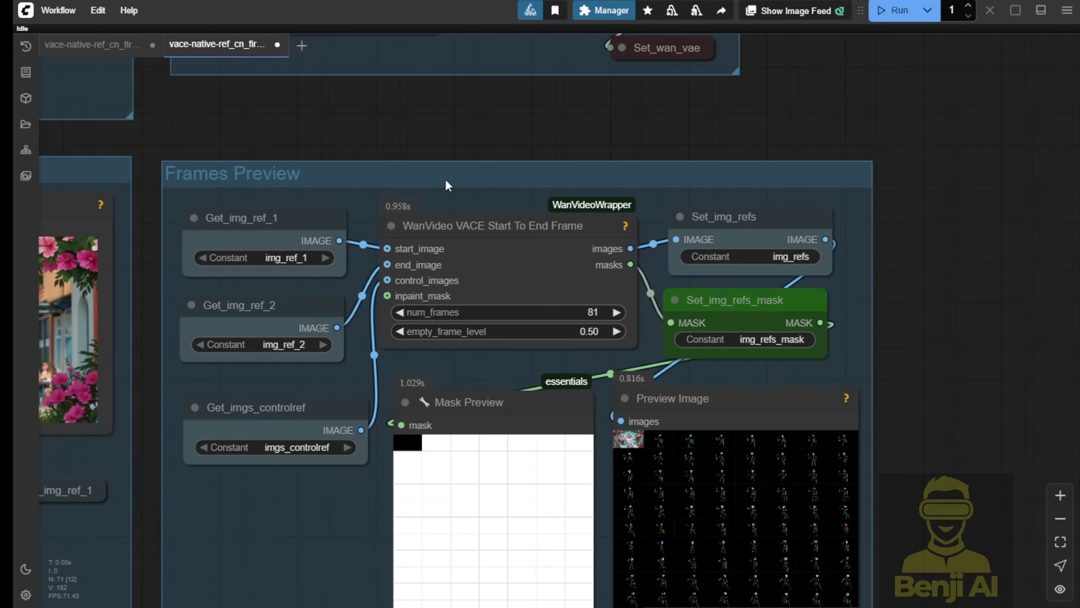
pyautogui.scroll(-5, 222, 400)
pyautogui.moveTo(295, 494); pyautogui.dragTo(737, 300)
pyautogui.press('.')
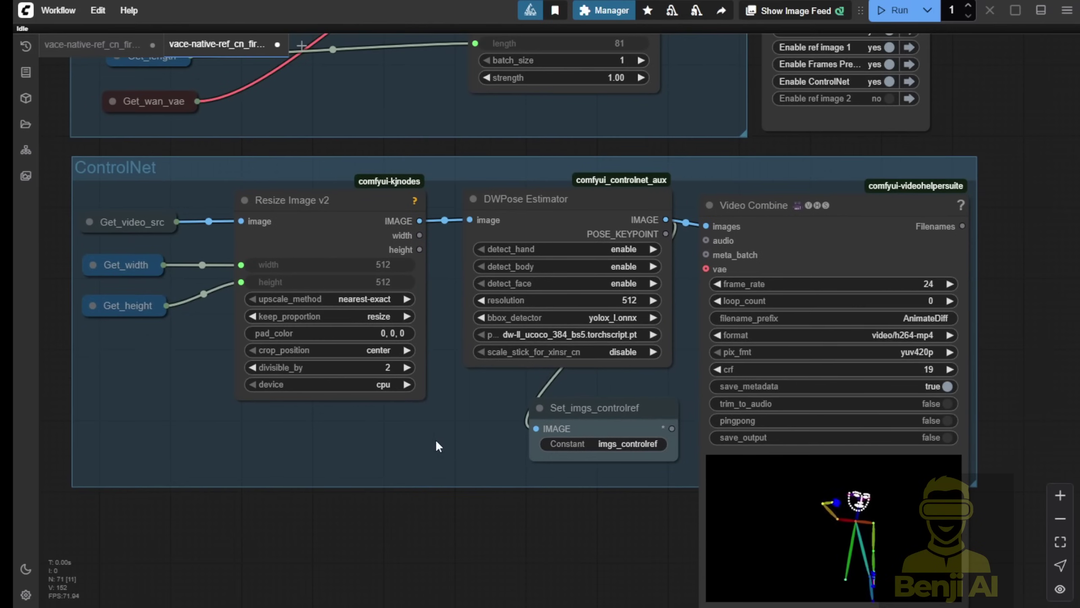
pyautogui.moveTo(438, 79); pyautogui.dragTo(322, 396)
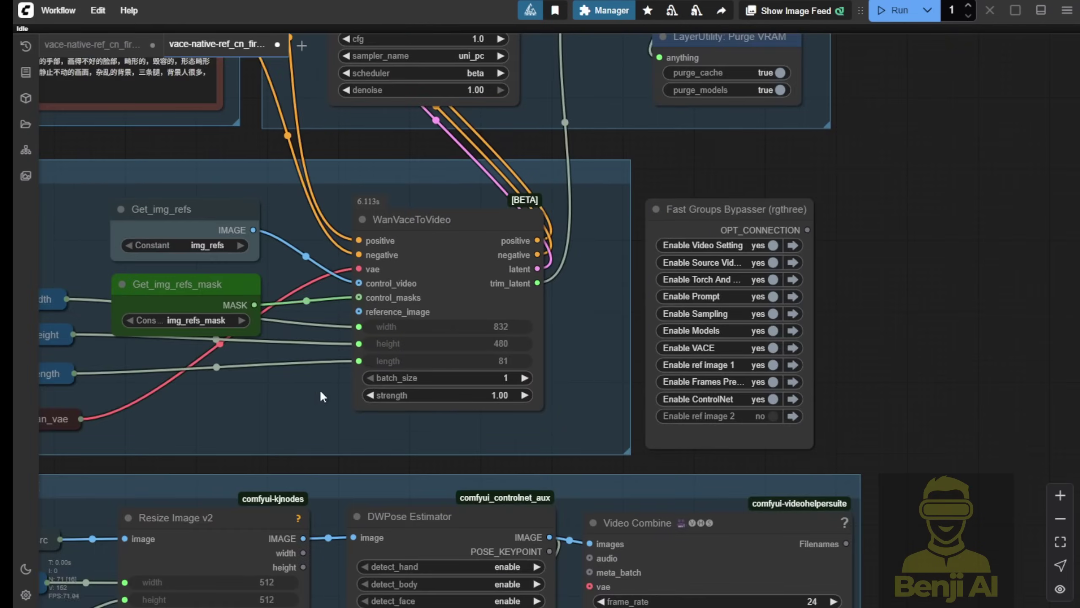
pyautogui.scroll(2, 404, 243)
pyautogui.click(363, 276)
pyautogui.scroll(2, 363, 277)
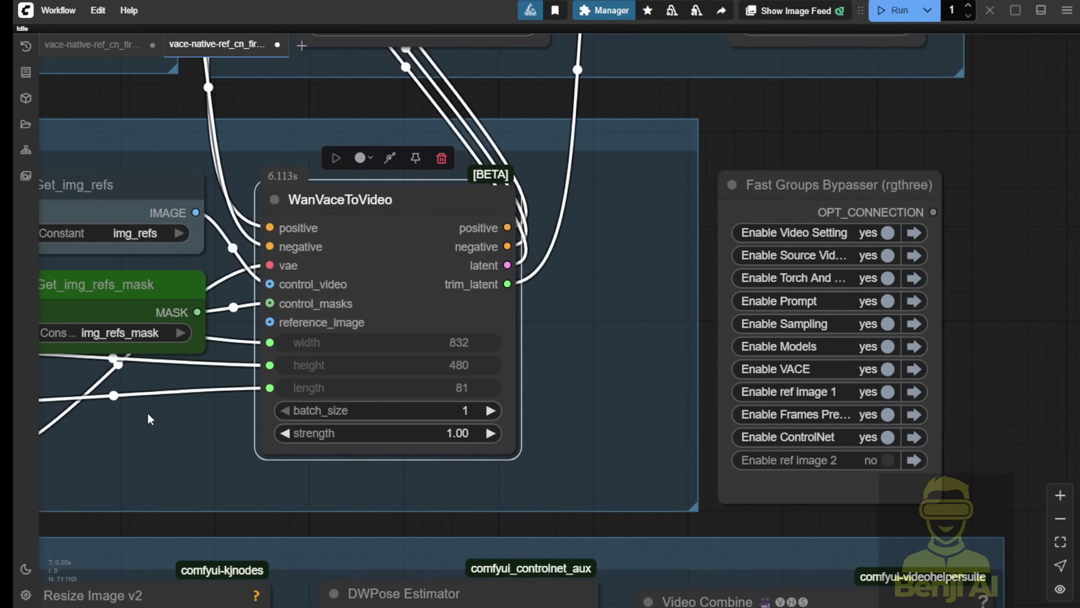
pyautogui.scroll(-2, 142, 456)
# View an enlarged pose frame in the Frames Preview group's Preview Image node, and return to the full frame grid
pyautogui.moveTo(118, 464); pyautogui.dragTo(235, 443)
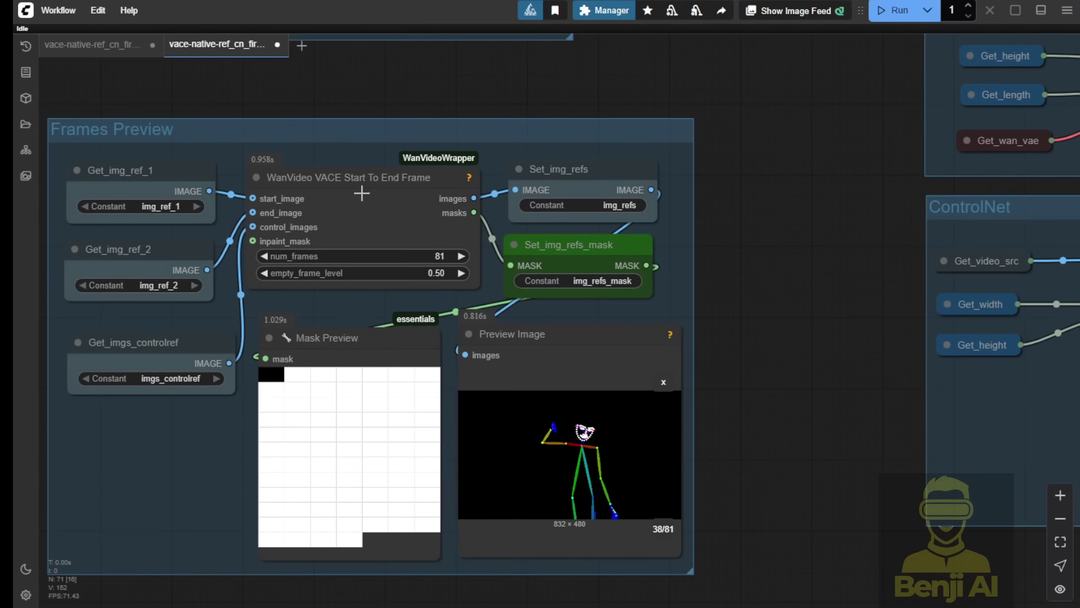
pyautogui.scroll(3, 531, 433)
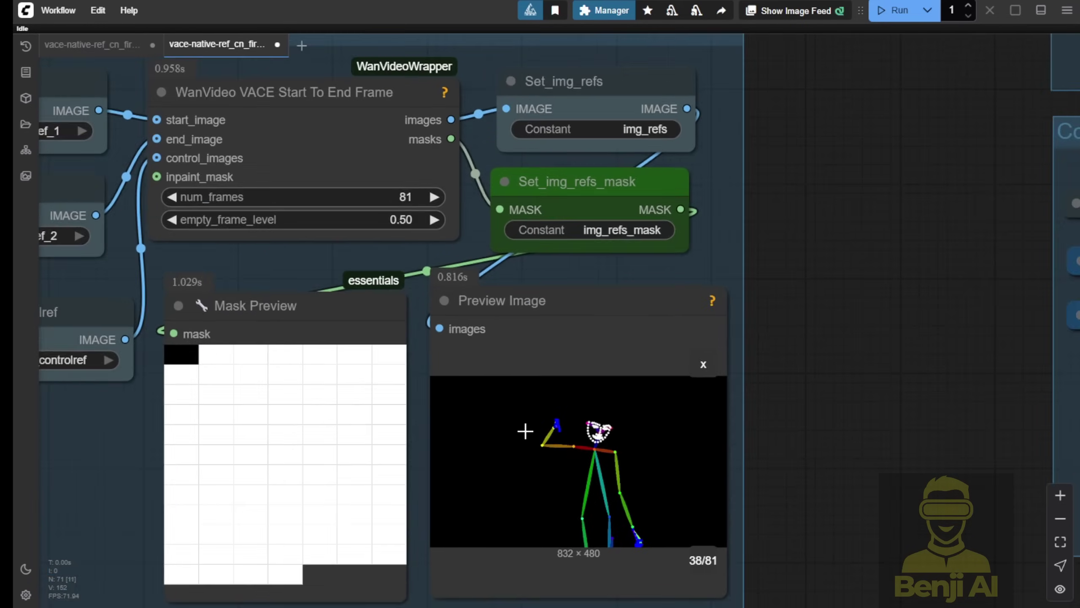
pyautogui.click(711, 354)
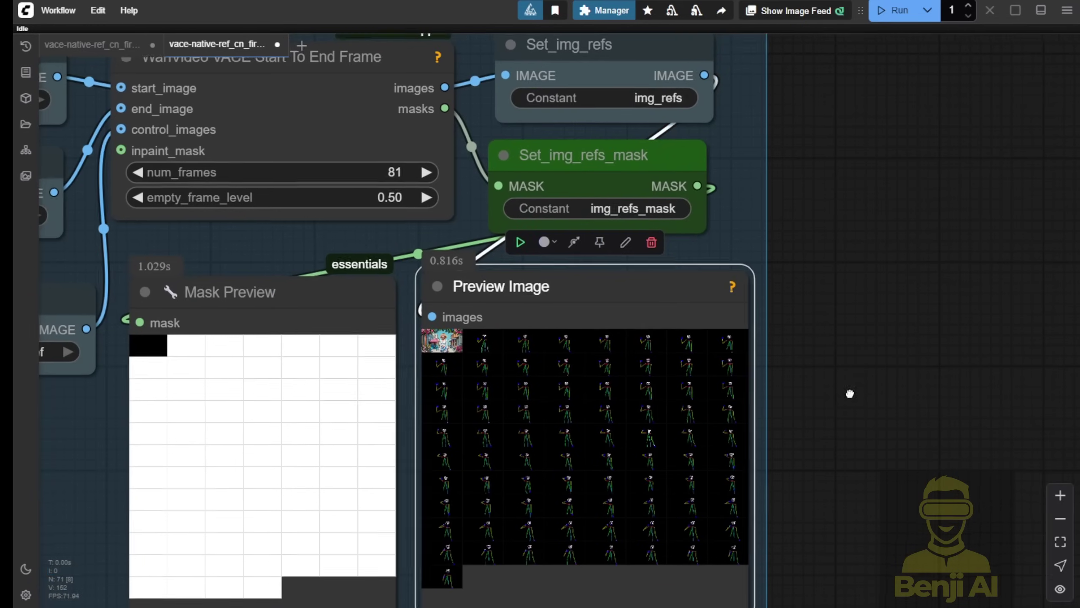
pyautogui.scroll(5, 476, 395)
pyautogui.scroll(2, 368, 272)
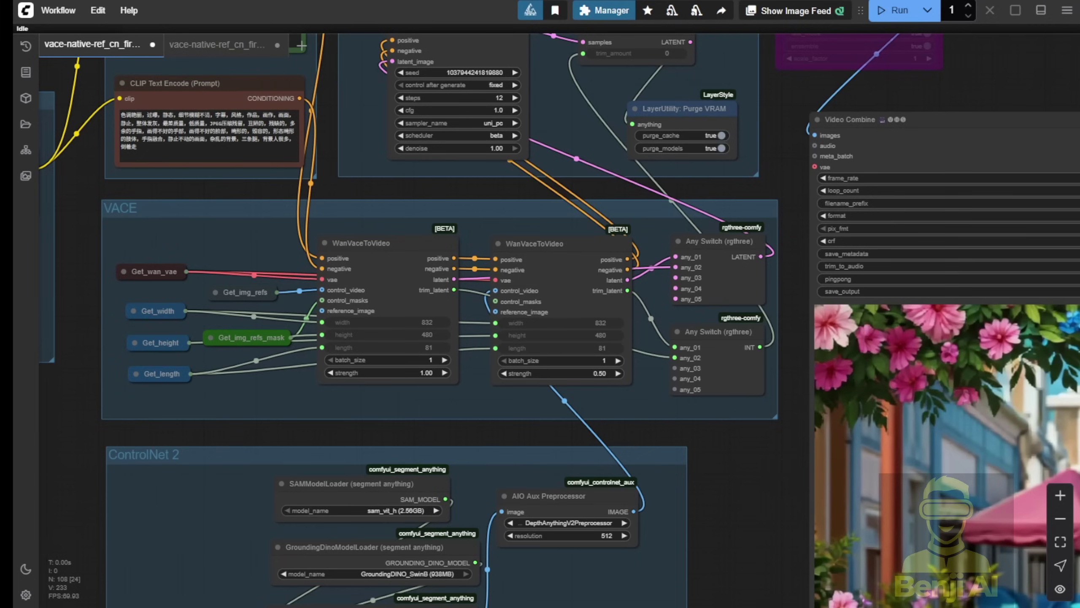
# Examine the second WanVaceToVideo node and the segmentation and depth preprocessor nodes feeding it in the ControlNet 2 group
pyautogui.scroll(5, 548, 257)
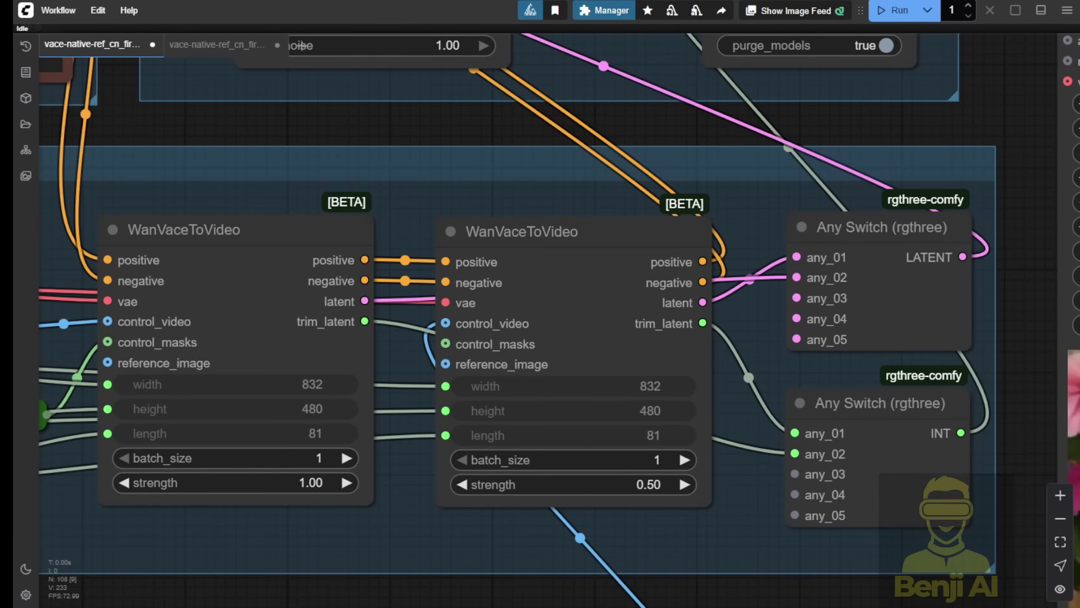
pyautogui.click(530, 242)
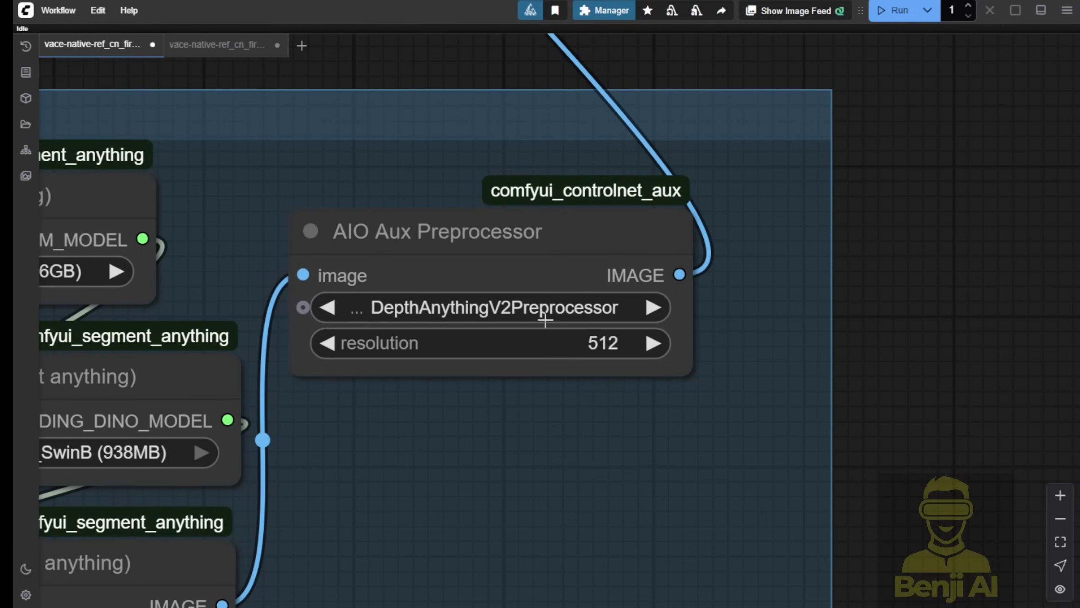
pyautogui.scroll(-3, 499, 437)
pyautogui.moveTo(500, 437); pyautogui.dragTo(1008, 324)
pyautogui.scroll(3, 909, 276)
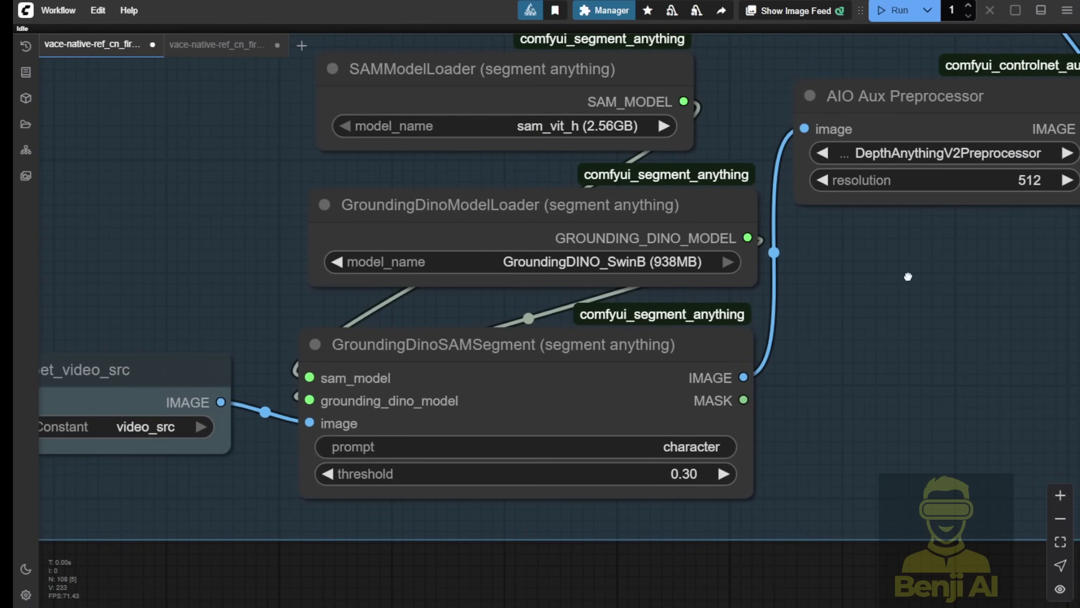
pyautogui.moveTo(909, 276); pyautogui.dragTo(905, 304)
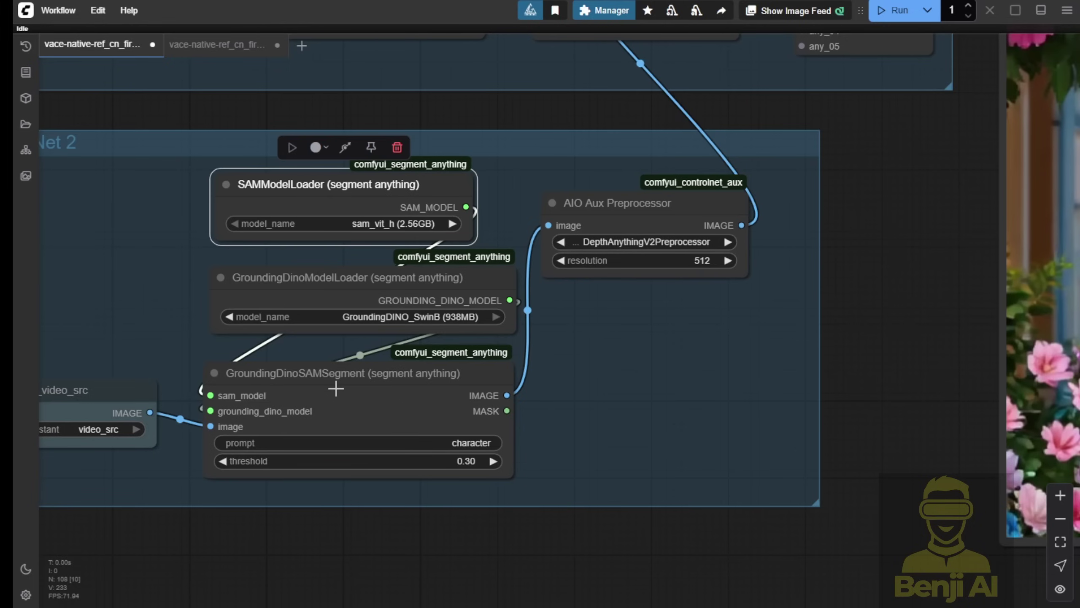
pyautogui.click(334, 390)
pyautogui.scroll(2, 441, 441)
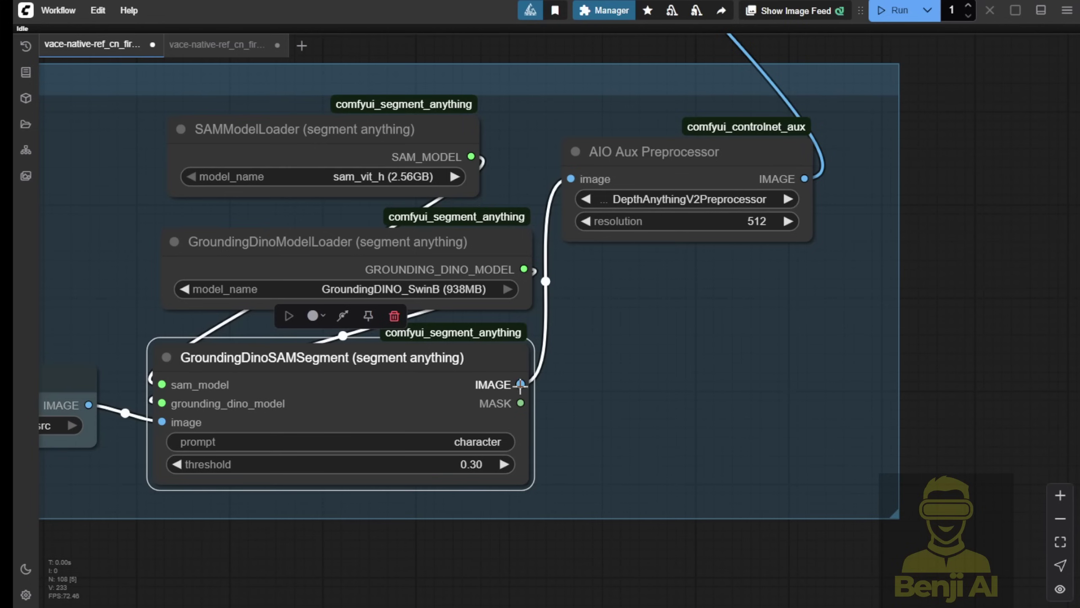
pyautogui.click(659, 159)
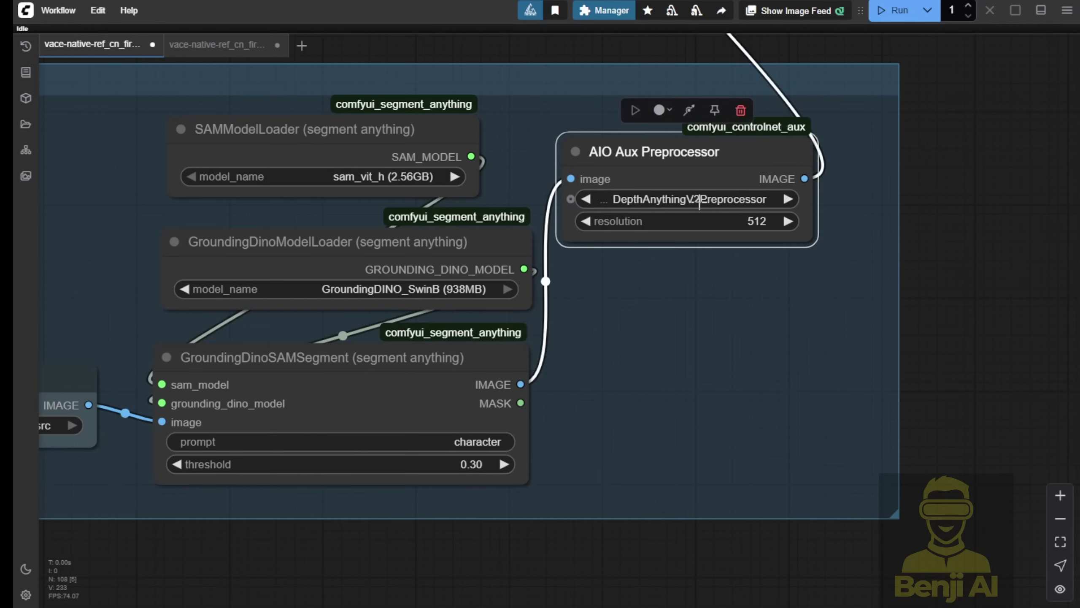
pyautogui.scroll(-4, 674, 381)
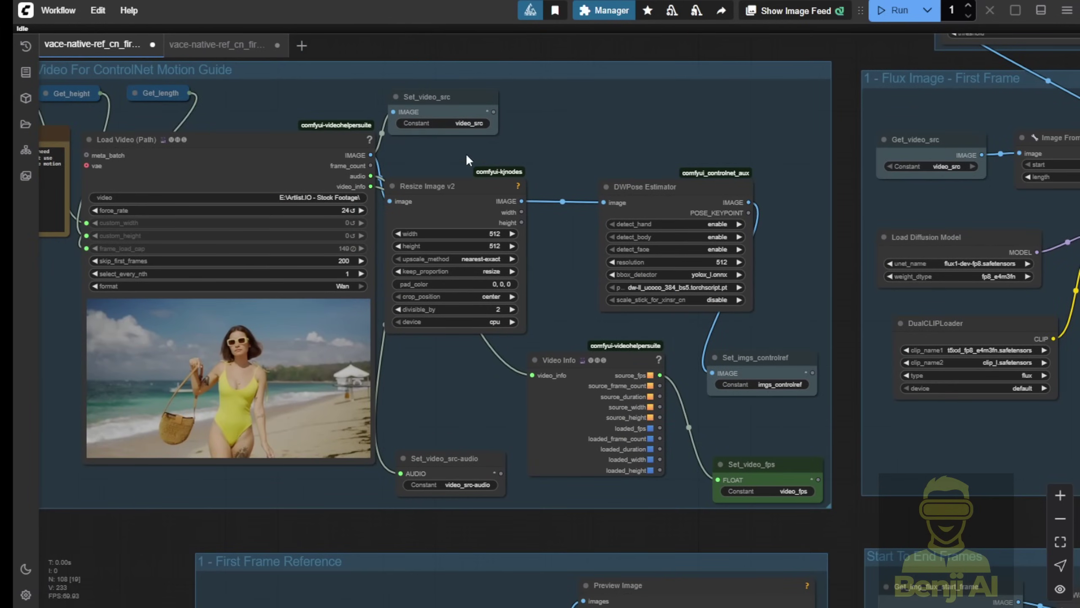
# Move the Resize Image v2 node closer to the DWPose Estimator, and nudge the DWPose Estimator slightly away from it
pyautogui.moveTo(441, 159); pyautogui.dragTo(421, 172)
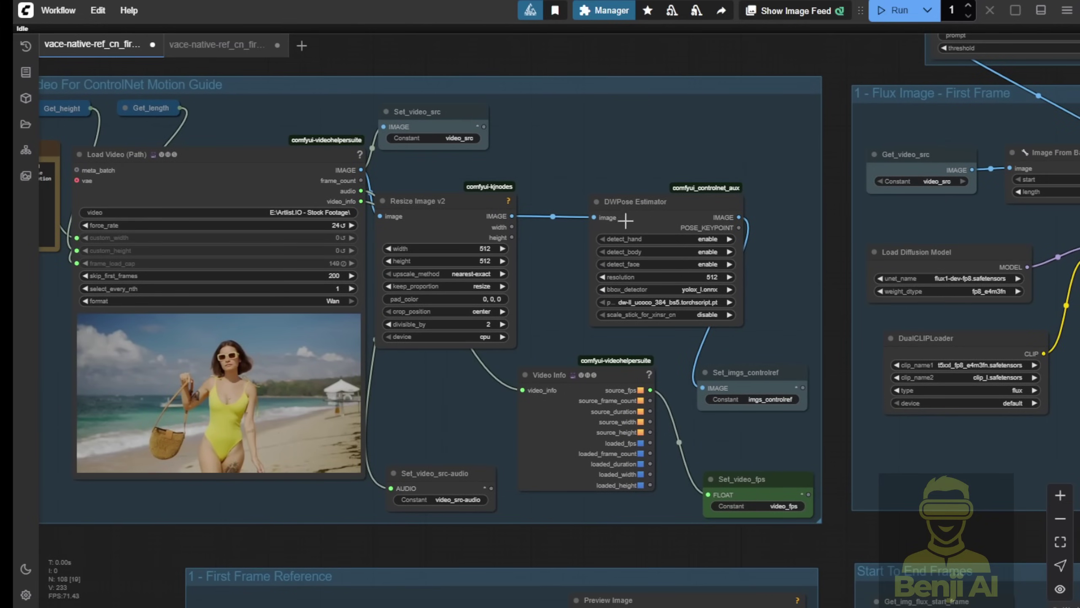
pyautogui.moveTo(485, 206); pyautogui.dragTo(507, 208)
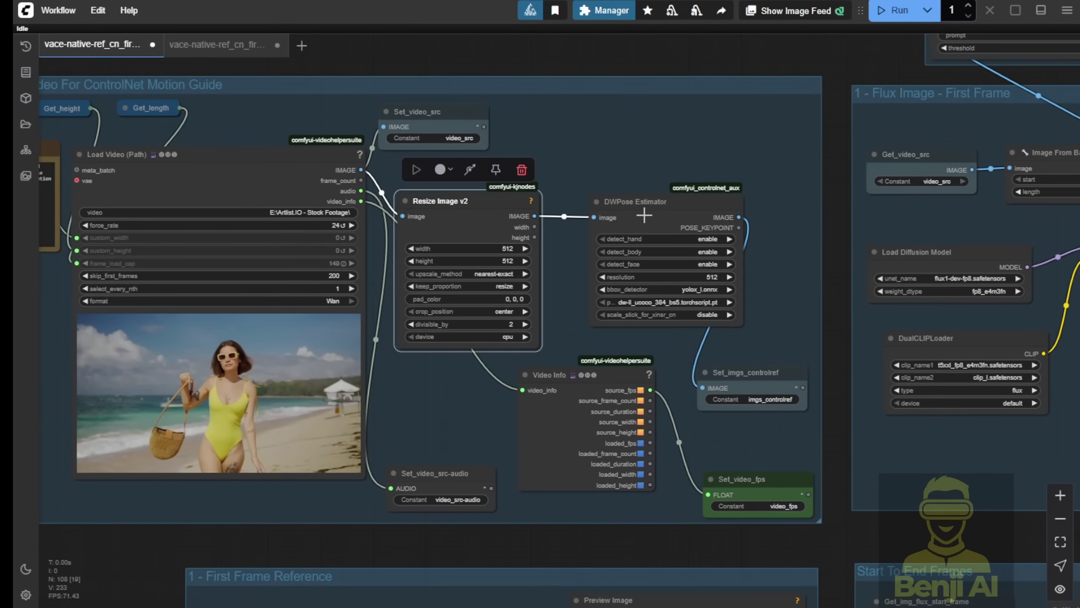
pyautogui.moveTo(646, 215)
pyautogui.mouseDown()
pyautogui.moveTo(652, 230)
pyautogui.moveTo(658, 211)
pyautogui.mouseUp()
pyautogui.scroll(4, 658, 210)
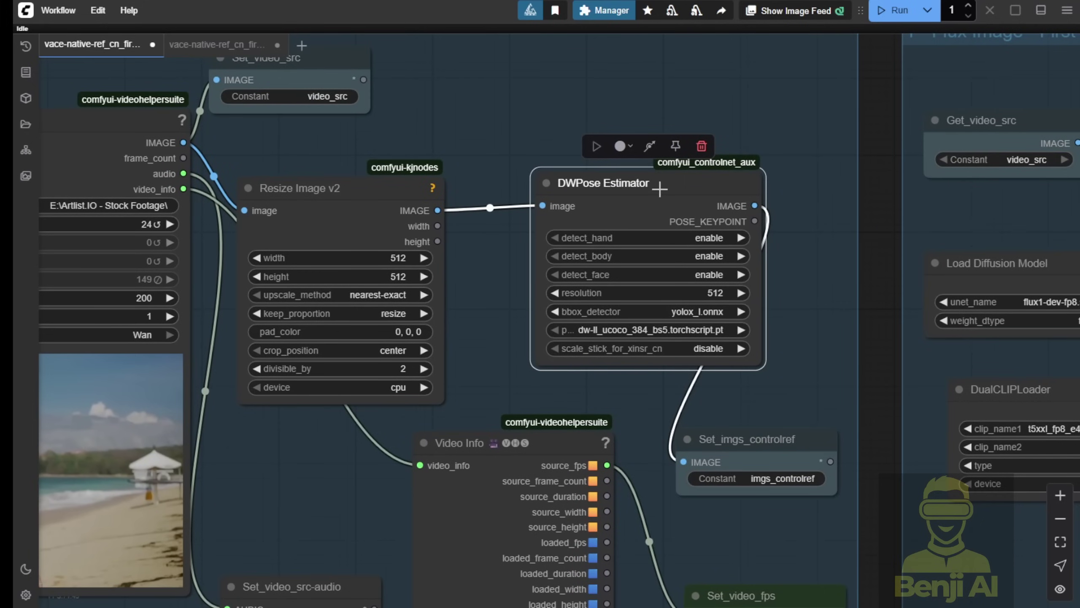
pyautogui.moveTo(659, 188); pyautogui.dragTo(660, 194)
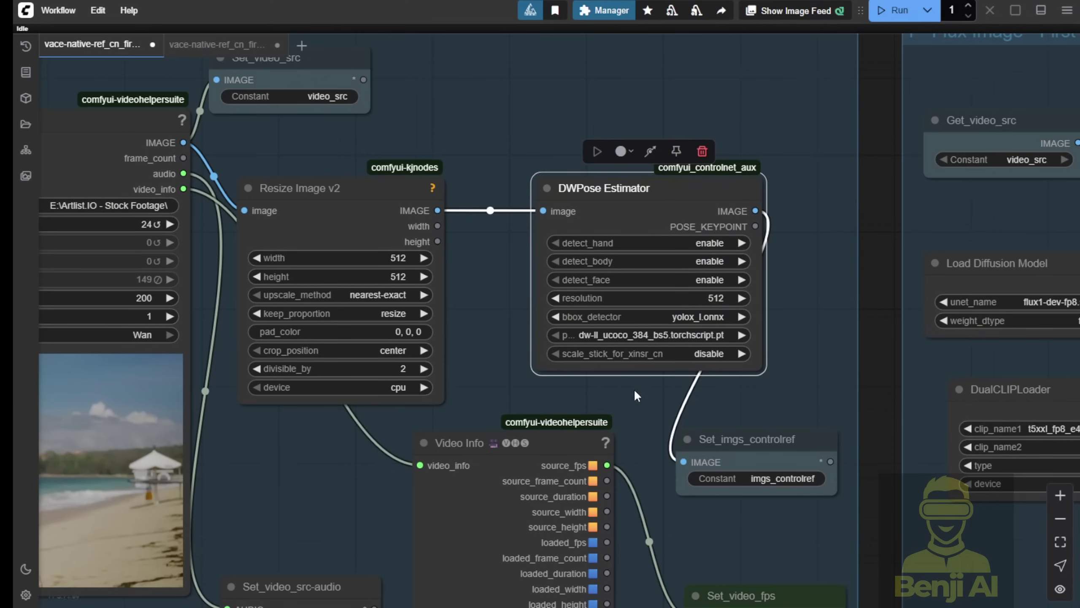
# Widen the Set_imgs_controlref node and reposition it below the DWPose Estimator
pyautogui.moveTo(736, 422); pyautogui.dragTo(549, 308)
pyautogui.scroll(3, 576, 381)
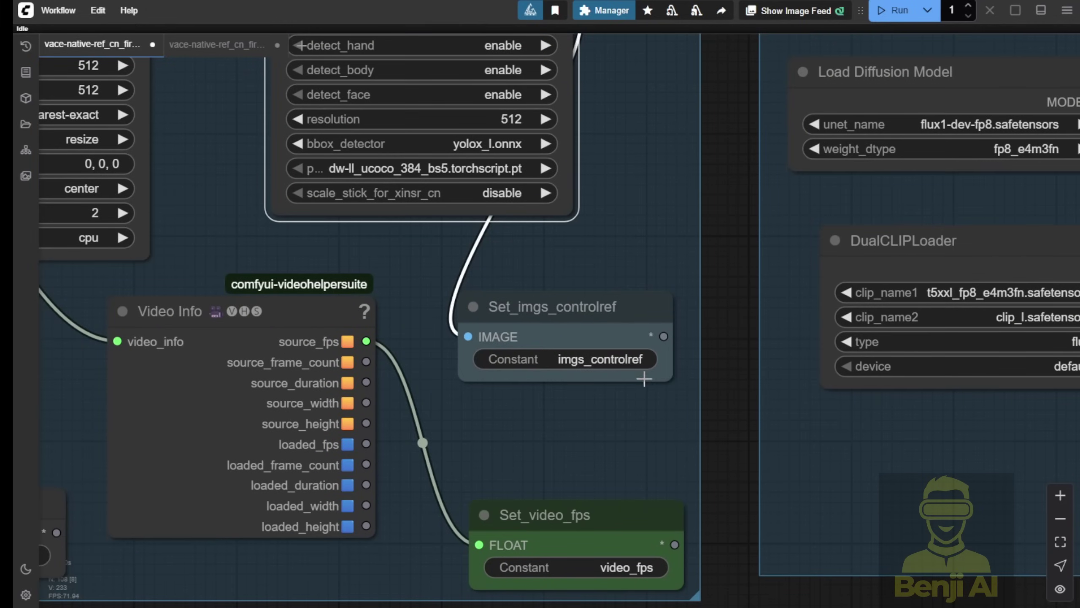
pyautogui.click(671, 375)
pyautogui.moveTo(671, 375)
pyautogui.mouseDown()
pyautogui.moveTo(617, 370)
pyautogui.moveTo(691, 366)
pyautogui.moveTo(668, 372)
pyautogui.mouseUp()
pyautogui.moveTo(596, 296); pyautogui.dragTo(631, 294)
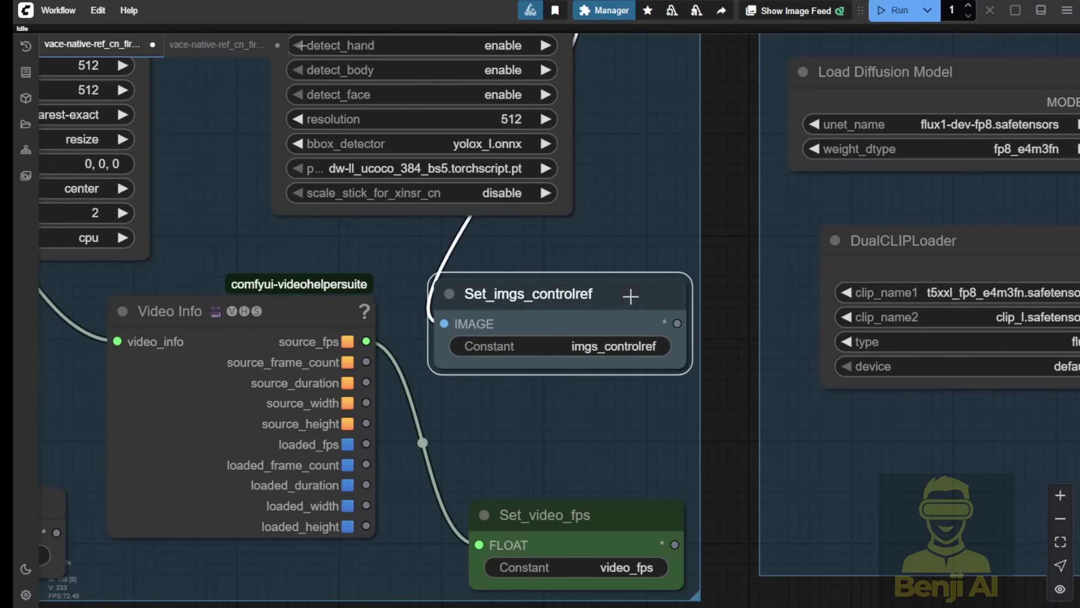
# Expand the Get_img_refs node in the VACE group to check its constant, collapse it again, and review the link into the second WanVaceToVideo
pyautogui.scroll(-2, 571, 388)
pyautogui.scroll(-2, 571, 388)
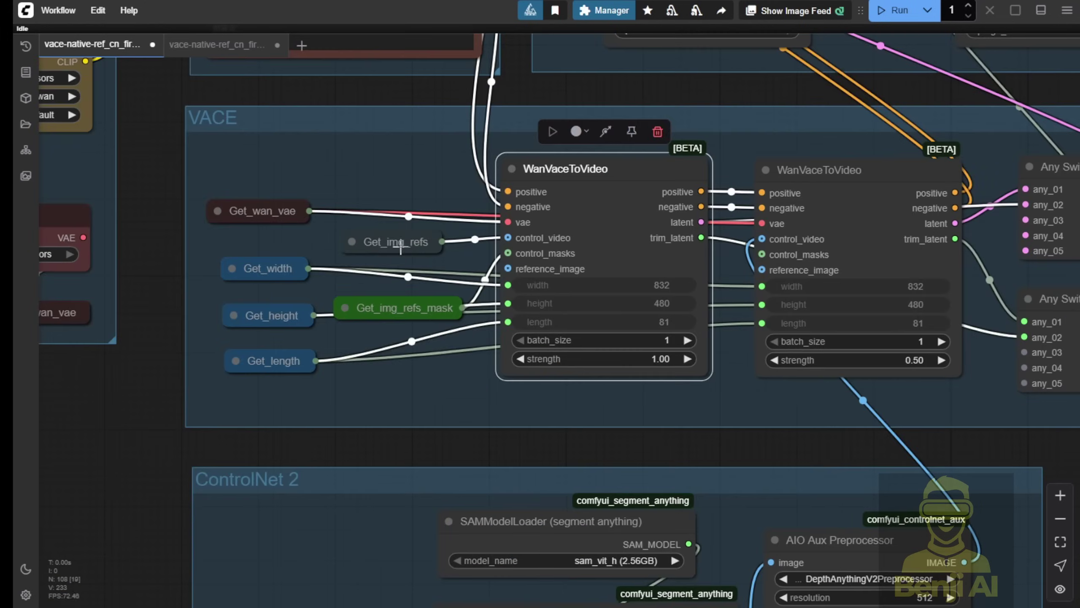
pyautogui.click(360, 242)
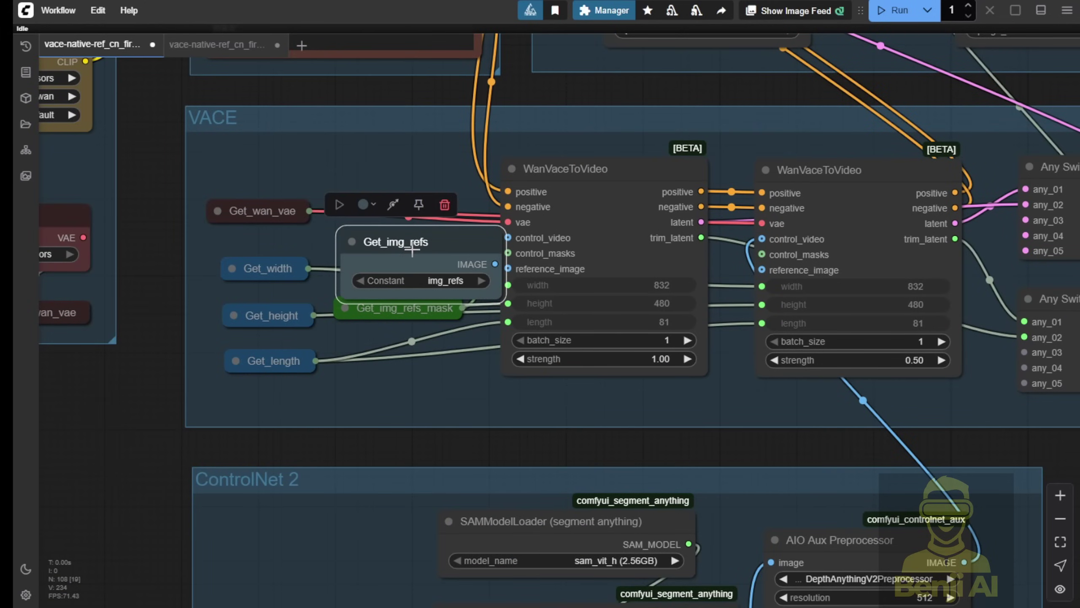
pyautogui.click(351, 242)
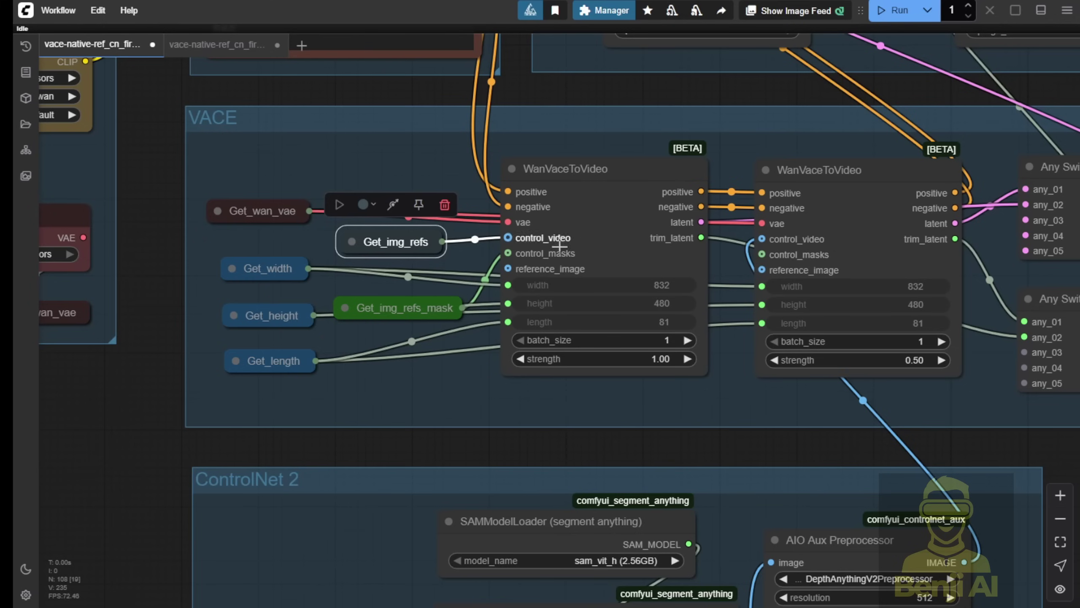
pyautogui.hscroll(5, 695, 427)
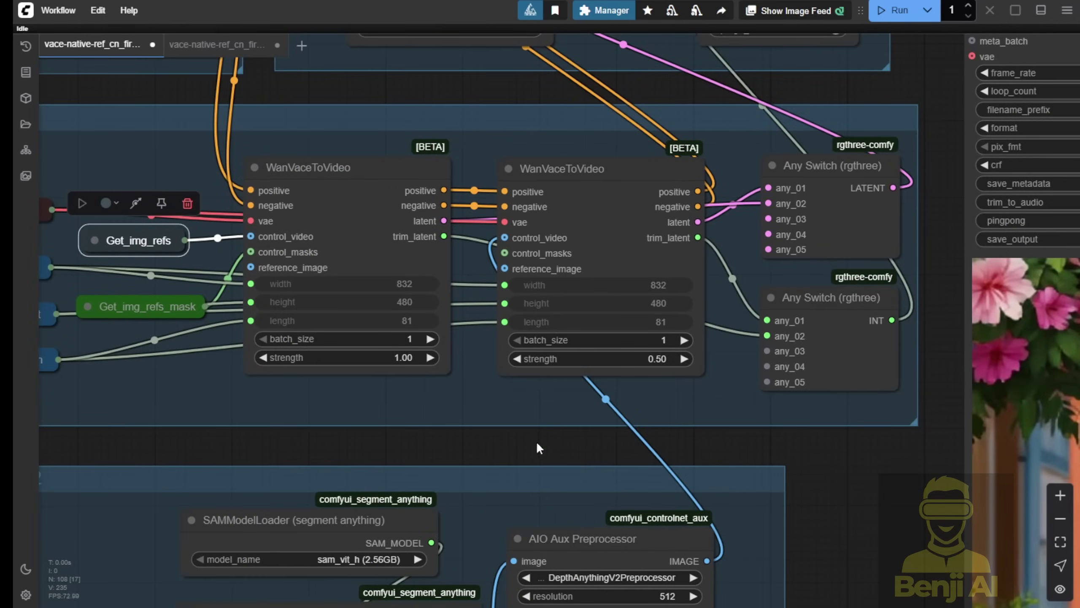
pyautogui.moveTo(538, 445); pyautogui.dragTo(684, 274)
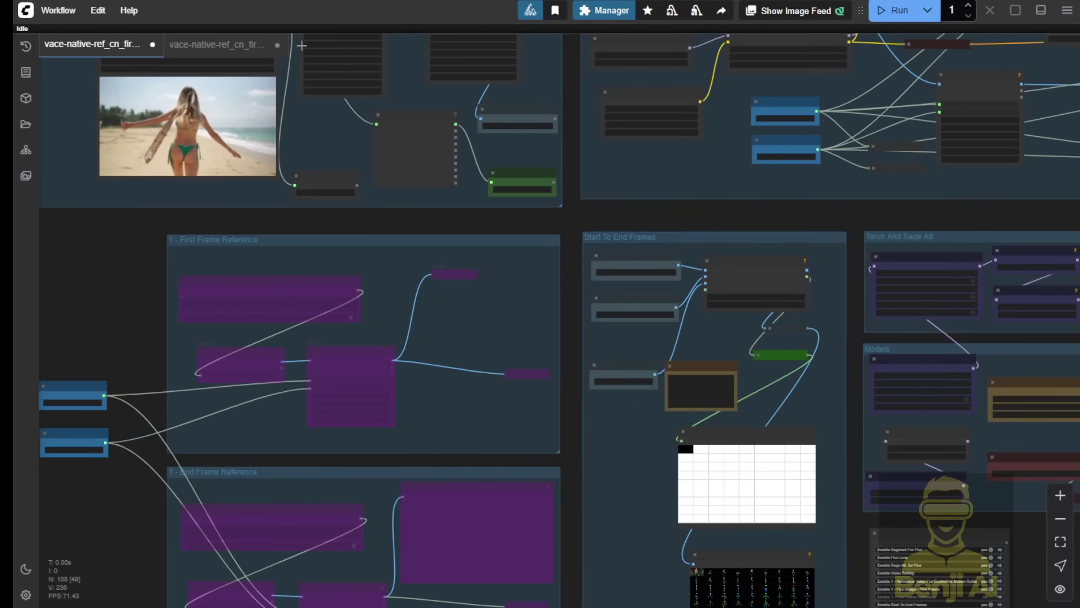
# Survey the whole workflow and view the generated clip in the final Video Combine node up close
pyautogui.scroll(-5, 770, 335)
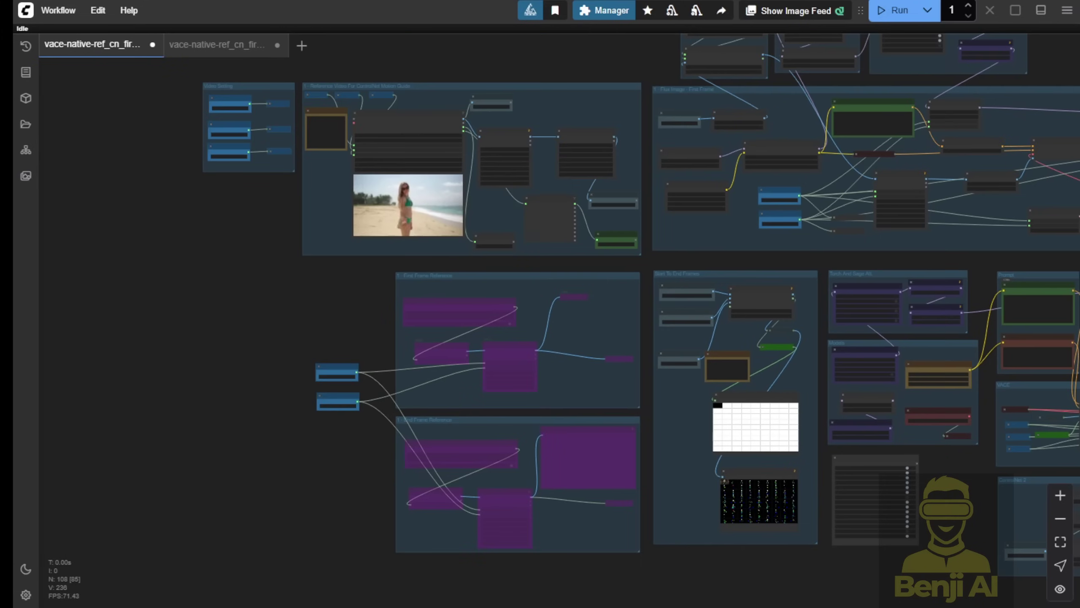
pyautogui.moveTo(938, 258); pyautogui.dragTo(388, 226)
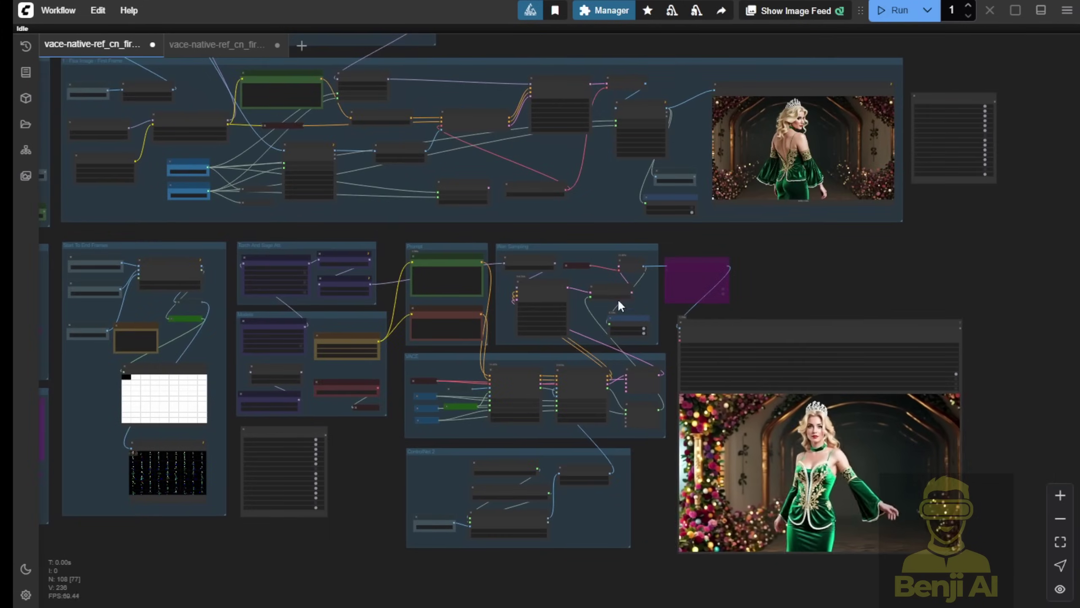
pyautogui.moveTo(858, 313); pyautogui.dragTo(682, 217)
pyautogui.scroll(6, 639, 360)
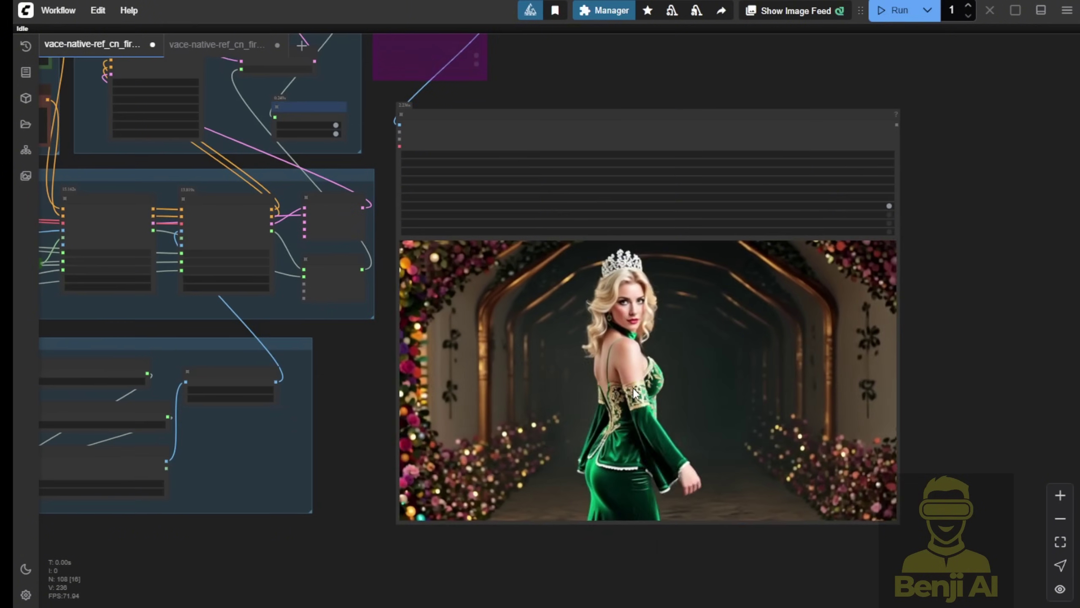
pyautogui.scroll(2, 626, 445)
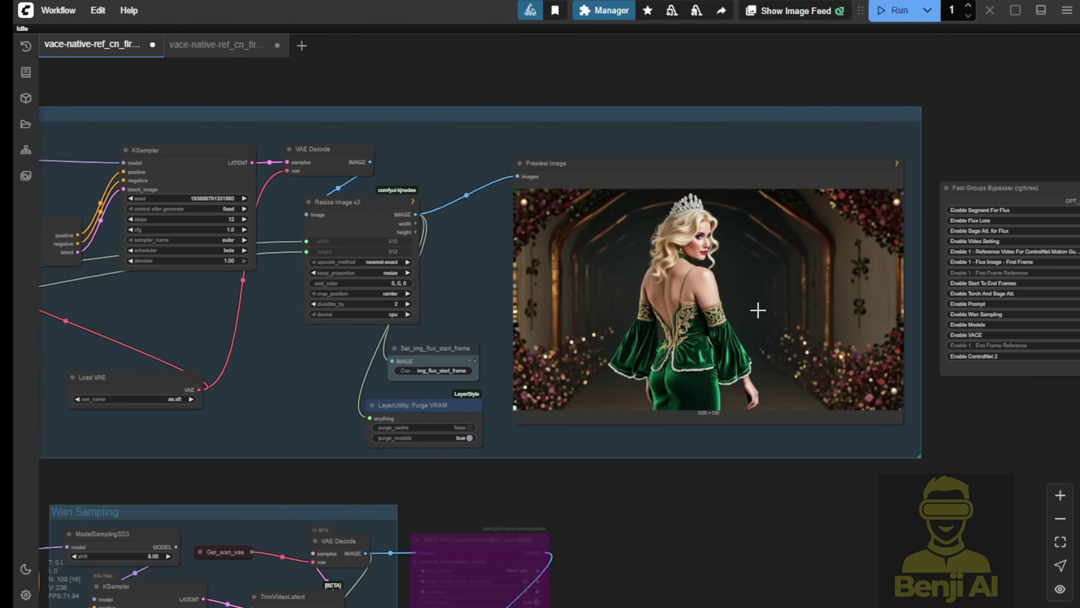
# Check the Flux first-frame preview image and widen the Set_img_flux_start_frame node to fit its constant label
pyautogui.scroll(4, 724, 265)
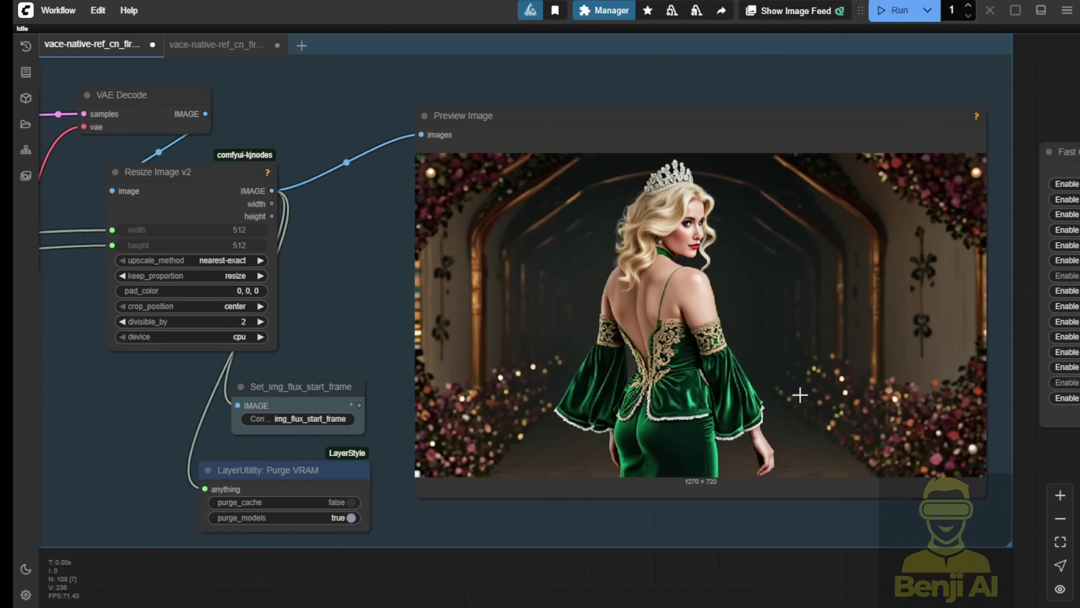
pyautogui.scroll(-3, 799, 395)
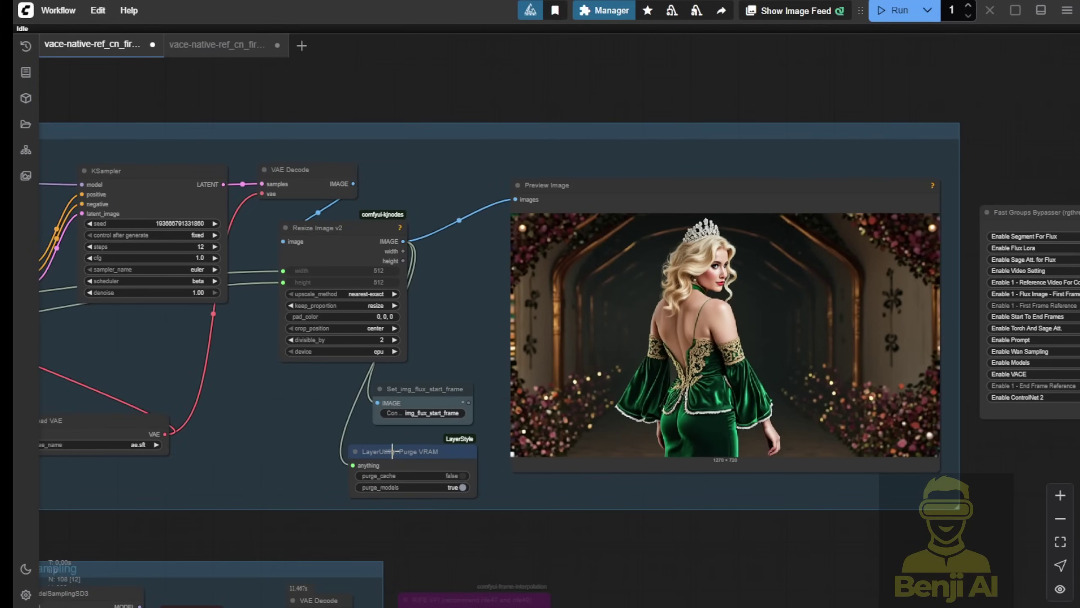
pyautogui.scroll(3, 413, 408)
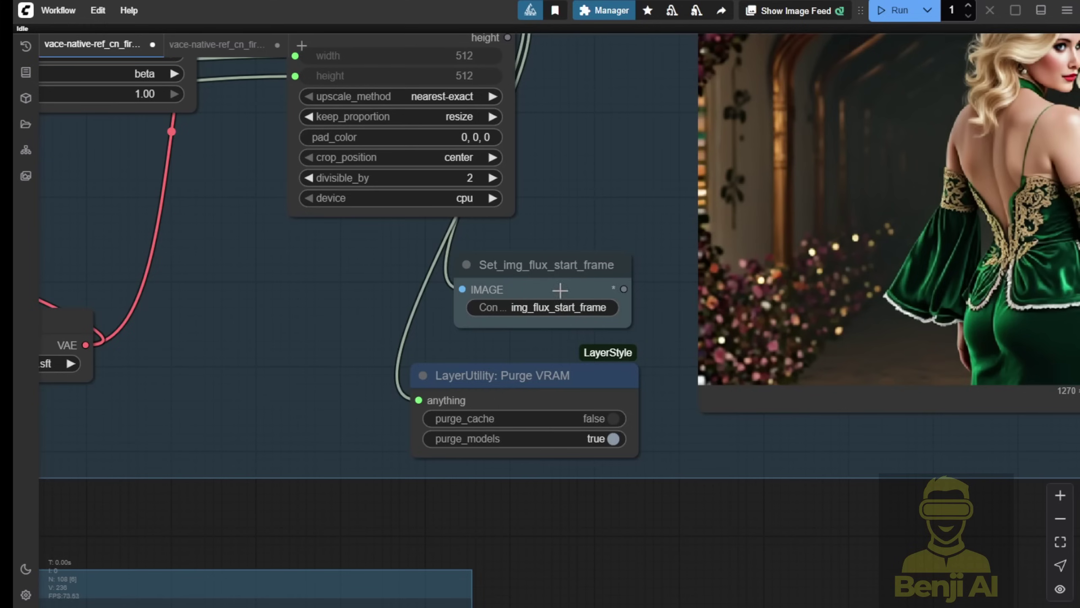
pyautogui.moveTo(621, 317); pyautogui.dragTo(660, 319)
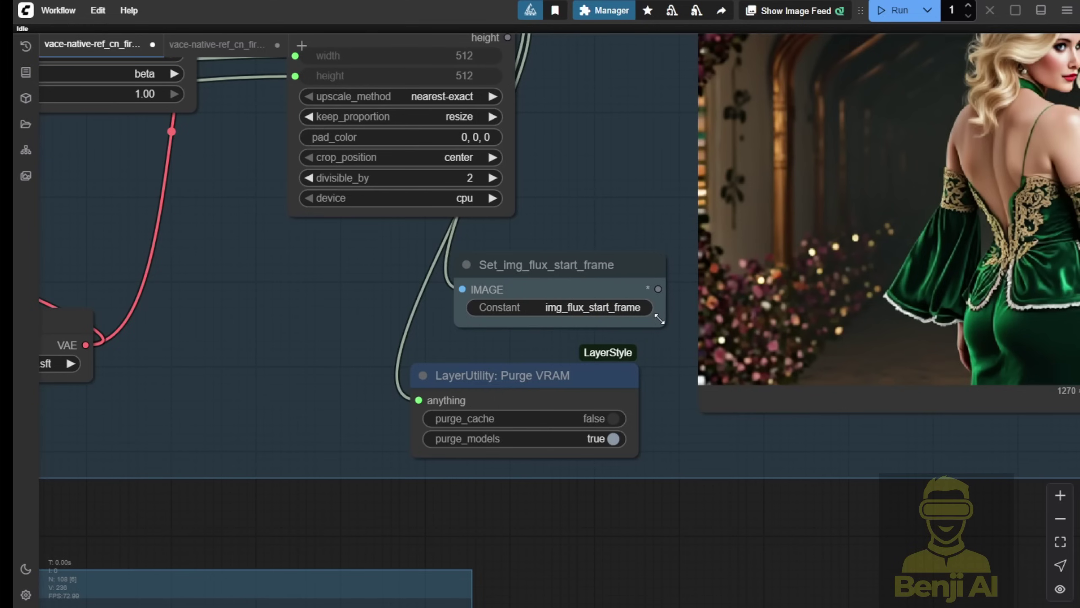
# Collapse the Get_img_ref_2 node in the Start To End Frames group and widen the Get_imgs_controlref node beside the note
pyautogui.scroll(-2, 717, 367)
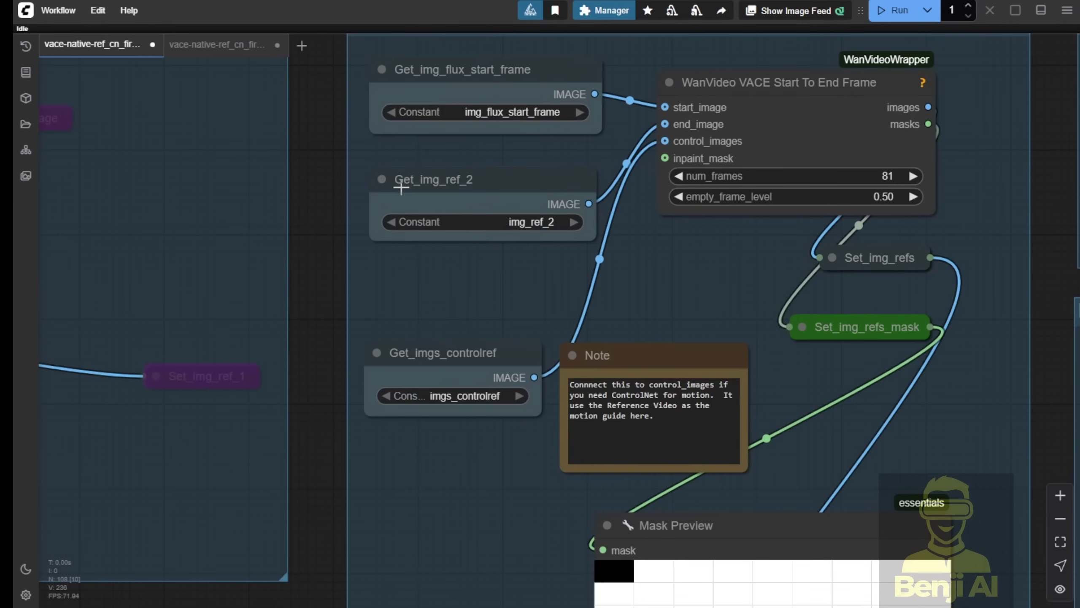
pyautogui.click(382, 180)
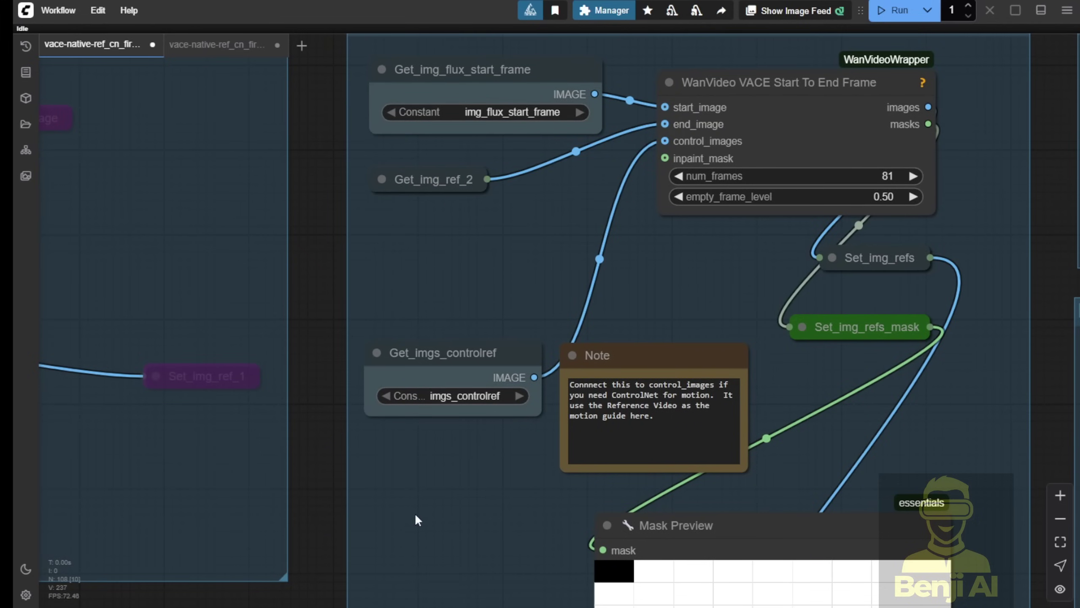
pyautogui.scroll(-3, 415, 514)
pyautogui.scroll(2, 434, 509)
pyautogui.moveTo(434, 509); pyautogui.dragTo(598, 186)
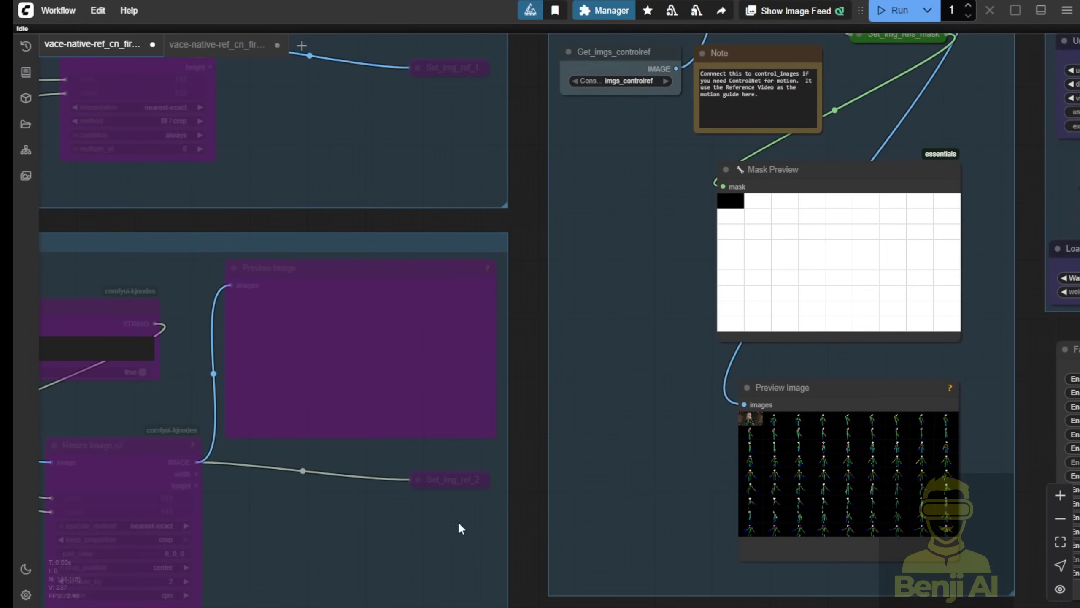
pyautogui.scroll(2, 457, 527)
pyautogui.moveTo(699, 449); pyautogui.dragTo(537, 254)
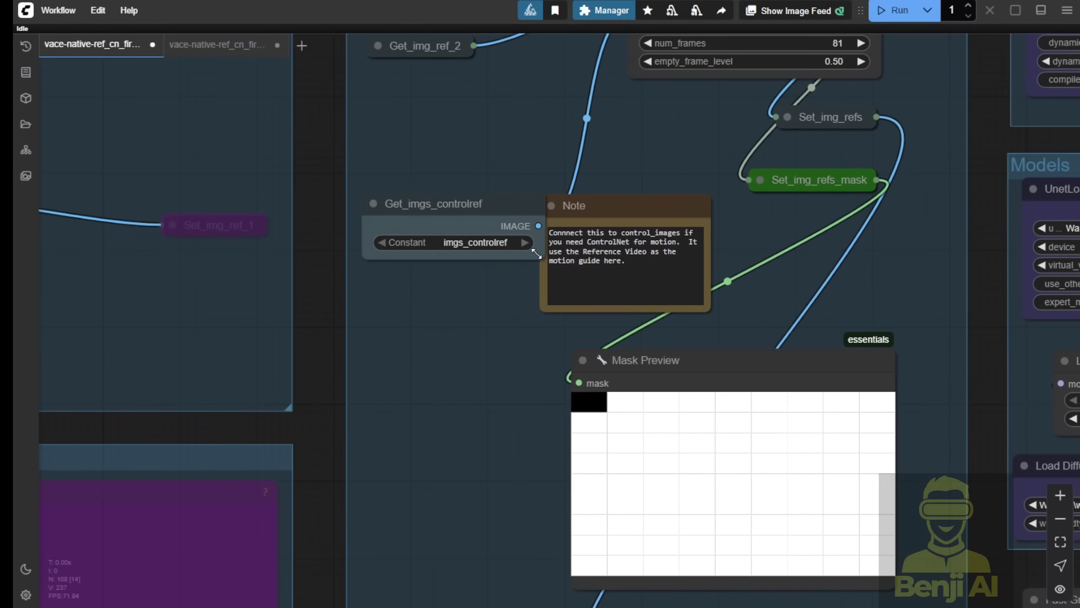
# View several frames up to the last one enlarged in the pose Preview Image node, restore the grid, and return to ControlNet 2
pyautogui.moveTo(595, 554); pyautogui.dragTo(470, 307)
pyautogui.scroll(7, 470, 307)
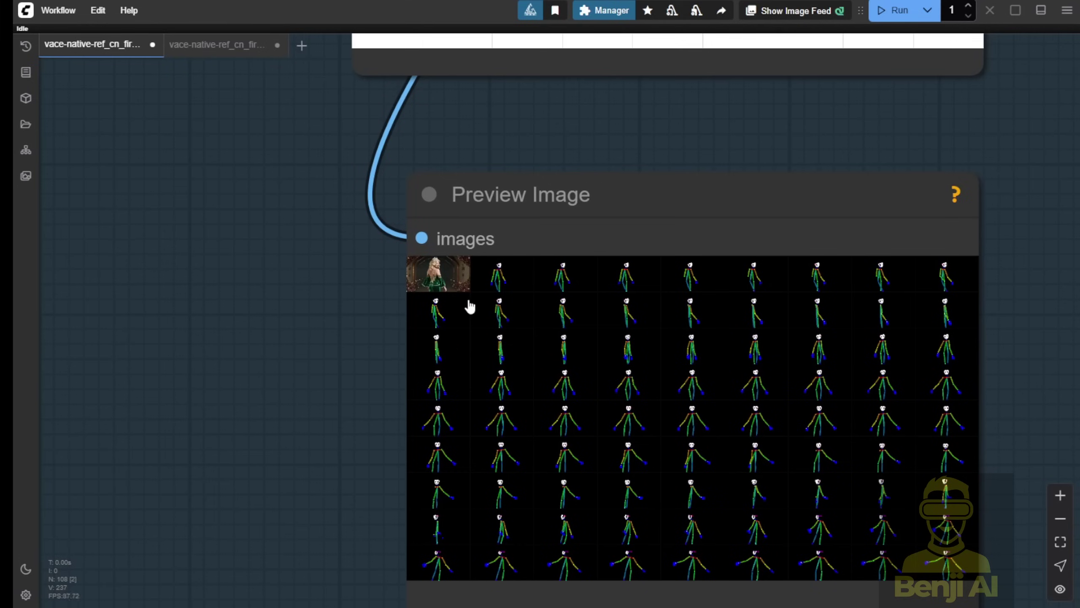
pyautogui.click(502, 281)
pyautogui.click(939, 300)
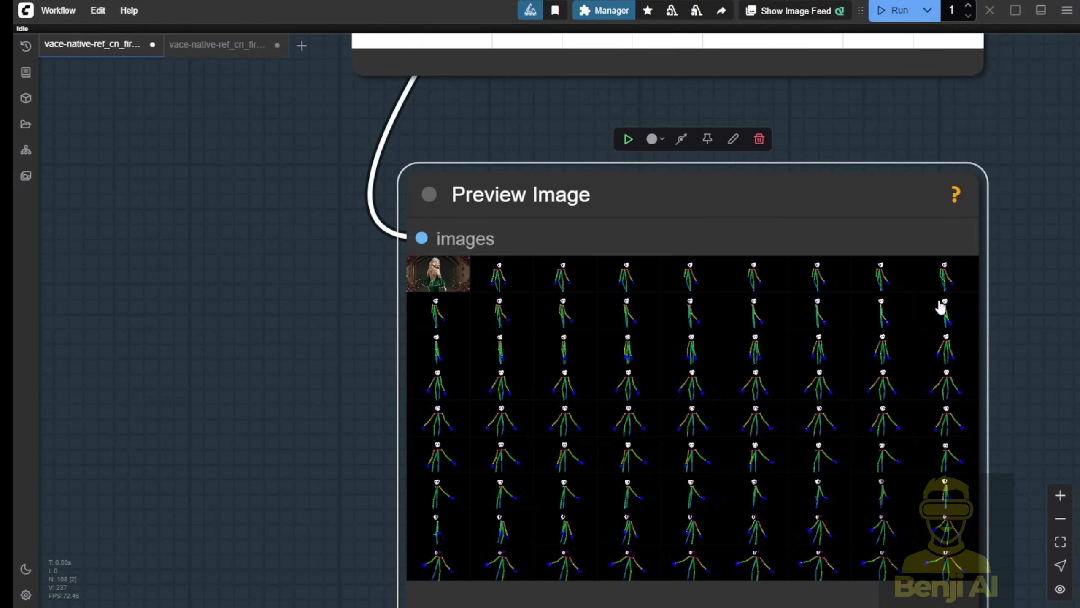
pyautogui.click(755, 394)
pyautogui.click(960, 306)
pyautogui.click(957, 575)
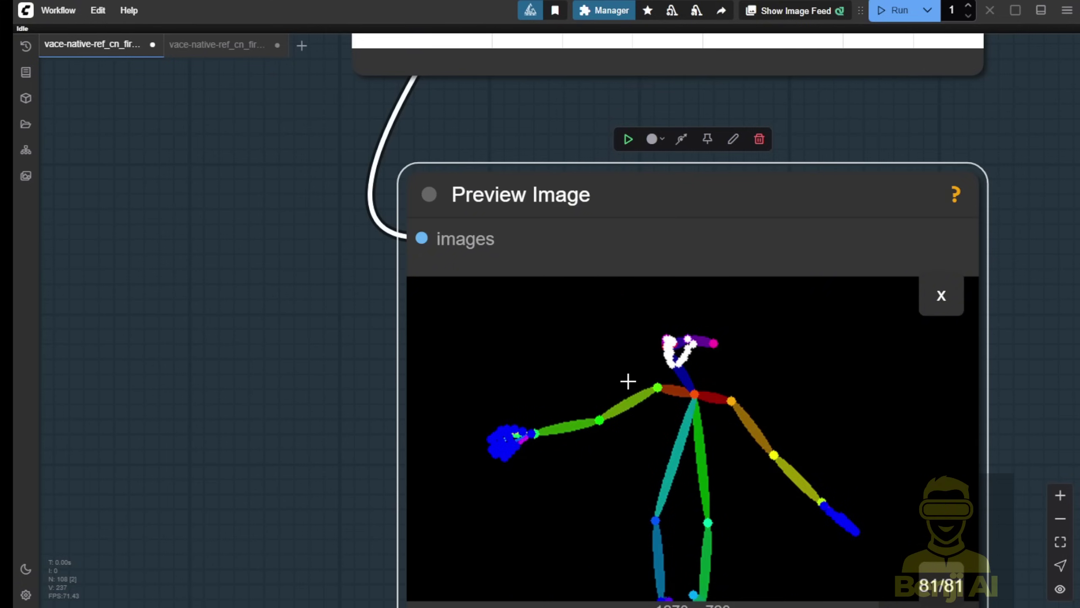
pyautogui.click(952, 298)
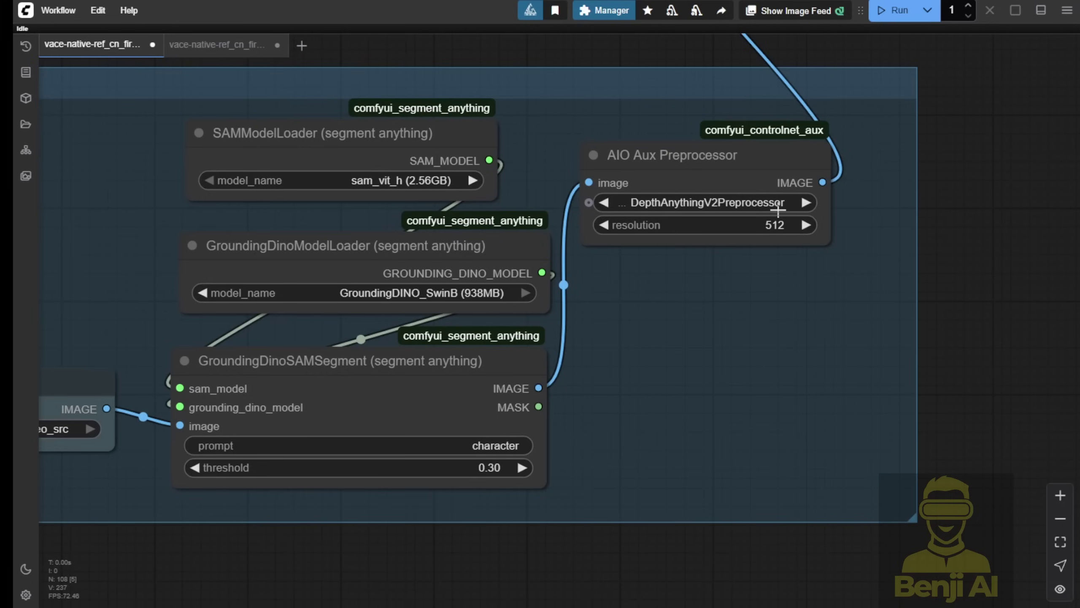
pyautogui.scroll(-6, 817, 325)
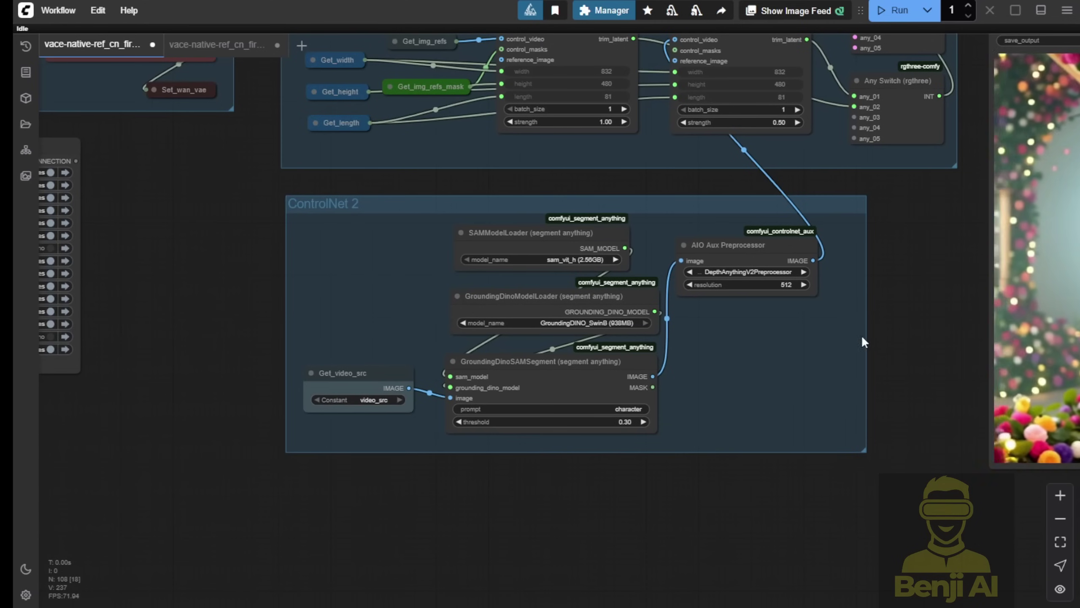
# Review the VACE group's nodes, then the width, height and frames values in the Video Setting group
pyautogui.moveTo(929, 229); pyautogui.dragTo(923, 474)
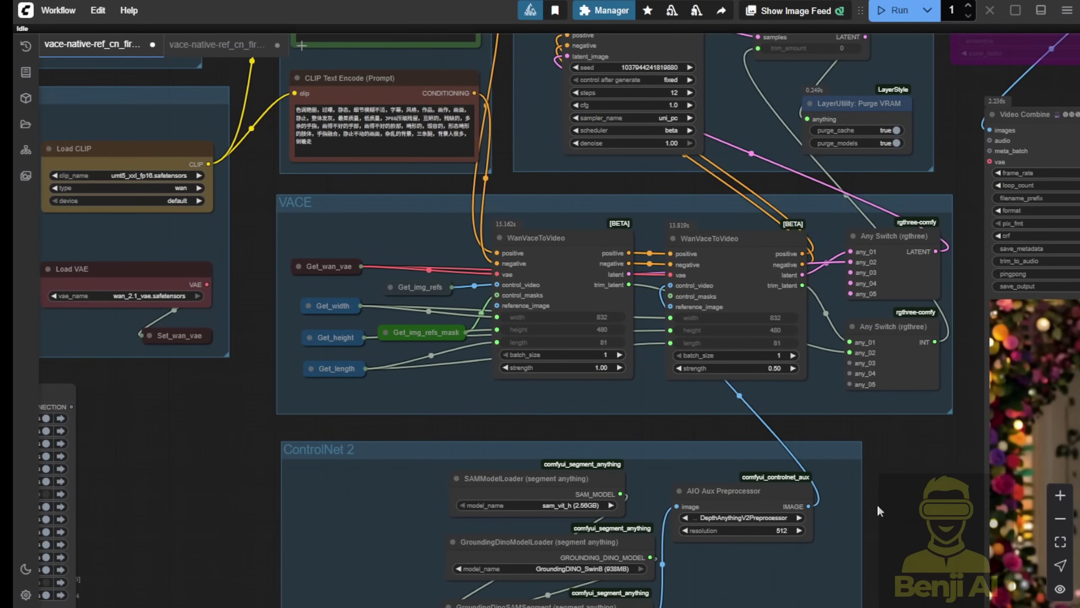
pyautogui.moveTo(904, 494); pyautogui.dragTo(253, 304)
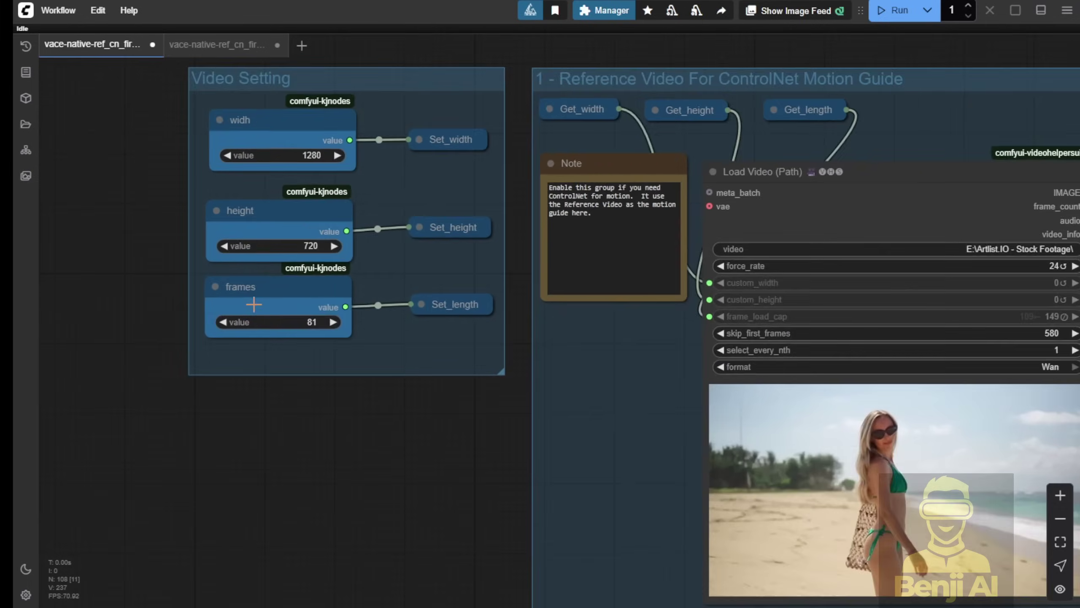
pyautogui.scroll(4, 254, 304)
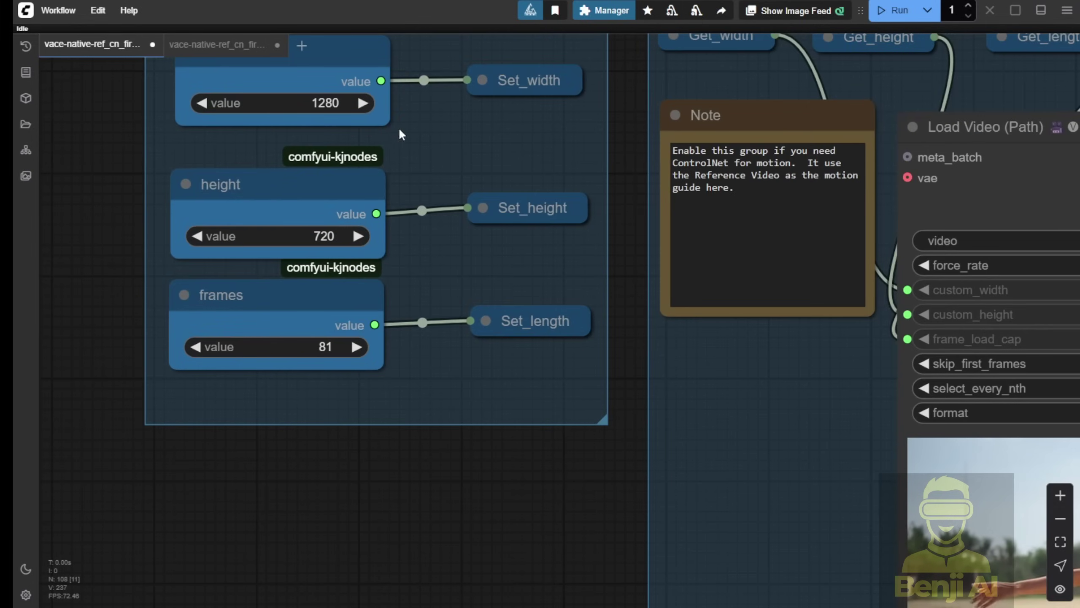
pyautogui.scroll(-6, 421, 492)
pyautogui.scroll(-1, 422, 492)
pyautogui.moveTo(428, 513); pyautogui.dragTo(127, 162)
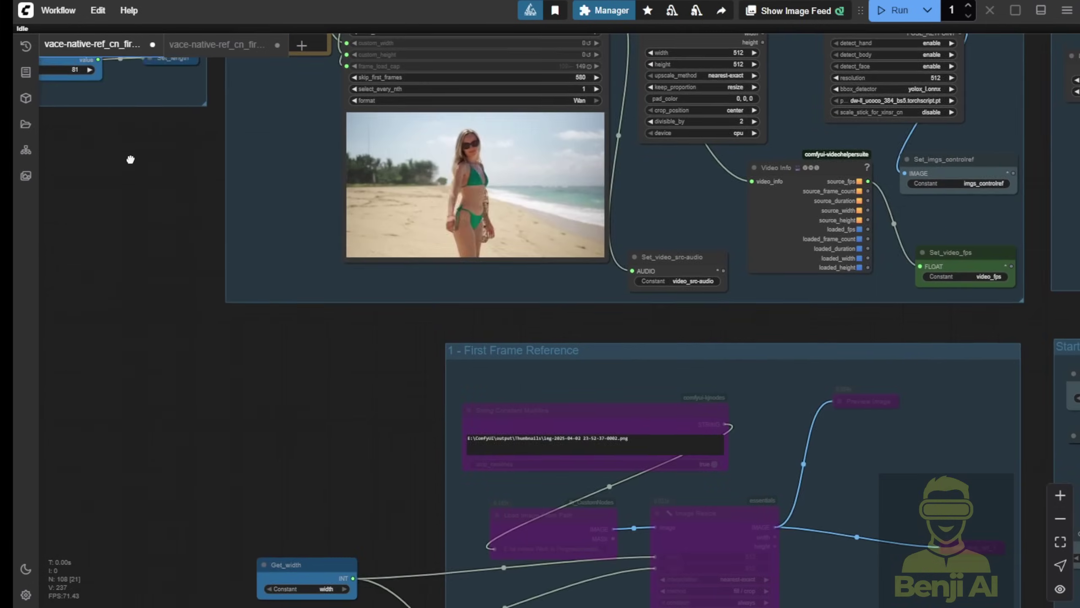
# Survey the whole workflow and view the generated clip in the final Video Combine node up close
pyautogui.scroll(-6, 369, 317)
pyautogui.scroll(-4, 368, 319)
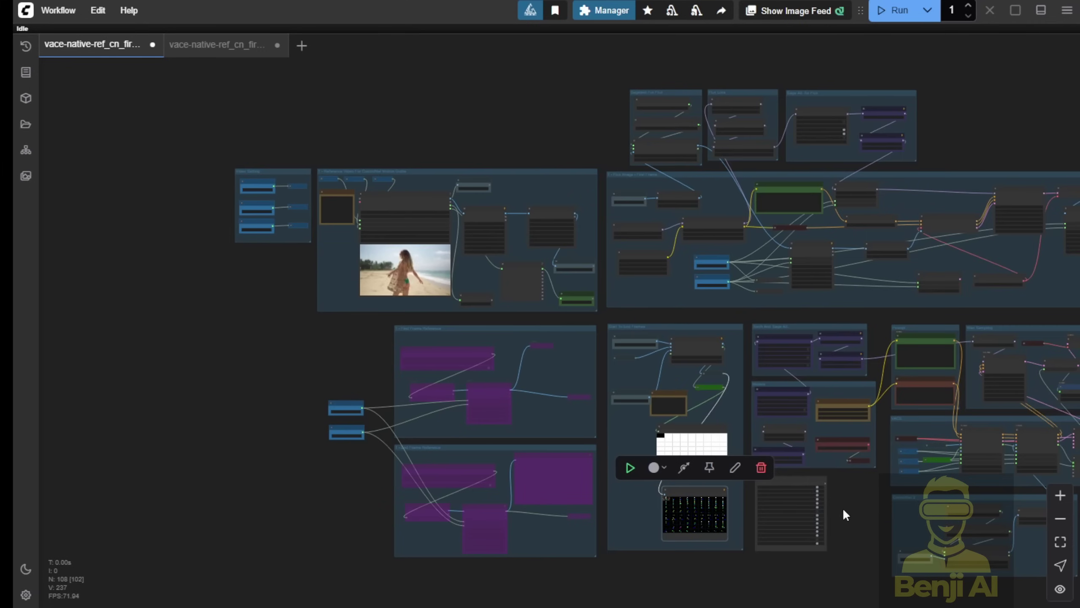
pyautogui.moveTo(844, 514); pyautogui.dragTo(36, 379)
pyautogui.scroll(4, 313, 374)
pyautogui.scroll(5, 318, 368)
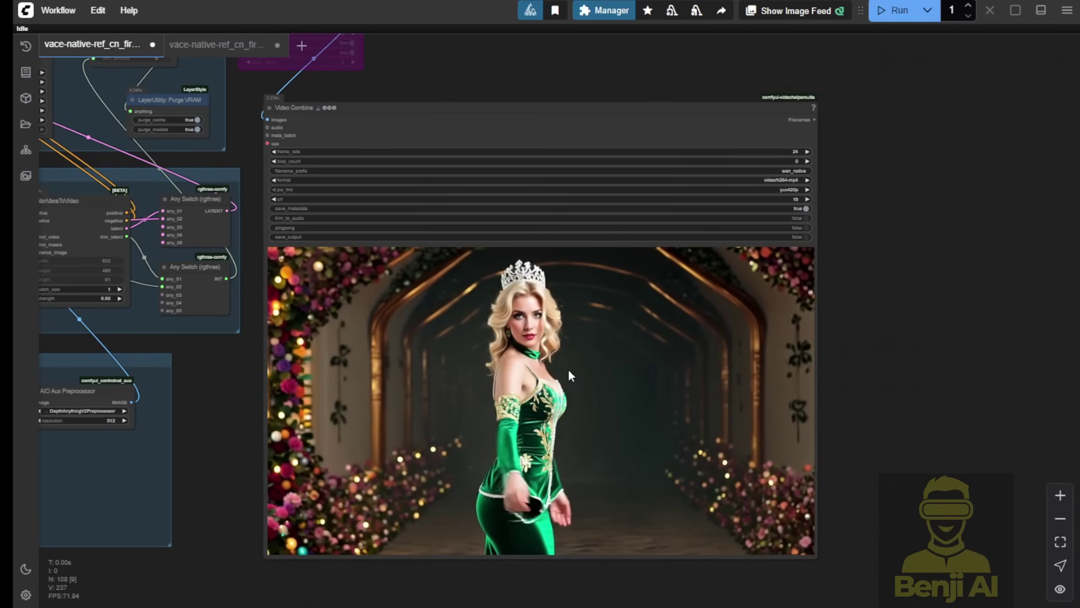
pyautogui.scroll(3, 568, 368)
# Disconnect the control_images input of the WanVideo VACE Start To End Frame node from Get_imgs_controlref
pyautogui.scroll(-2, 957, 340)
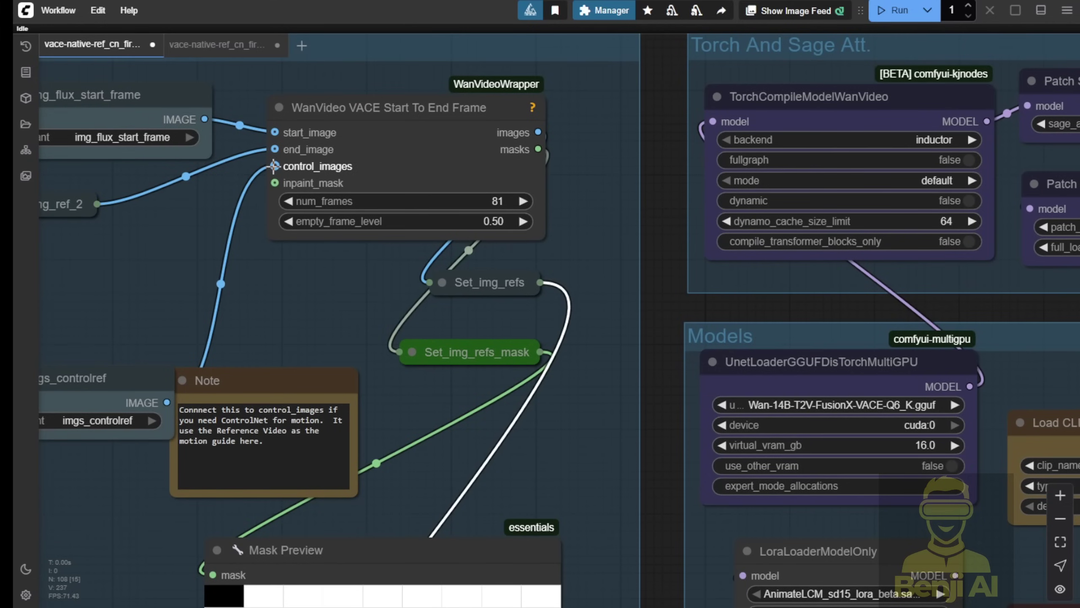
pyautogui.moveTo(275, 165); pyautogui.dragTo(222, 249)
pyautogui.click(353, 313)
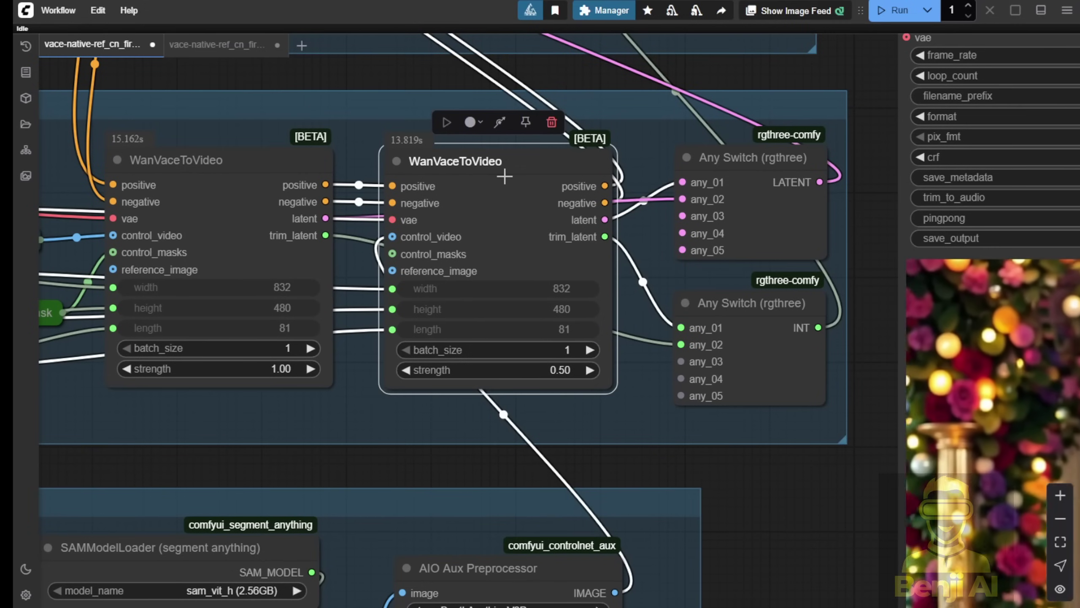
# Bypass the second WanVaceToVideo node and move the Get_img_refs node higher in the VACE group
pyautogui.rightClick(504, 170)
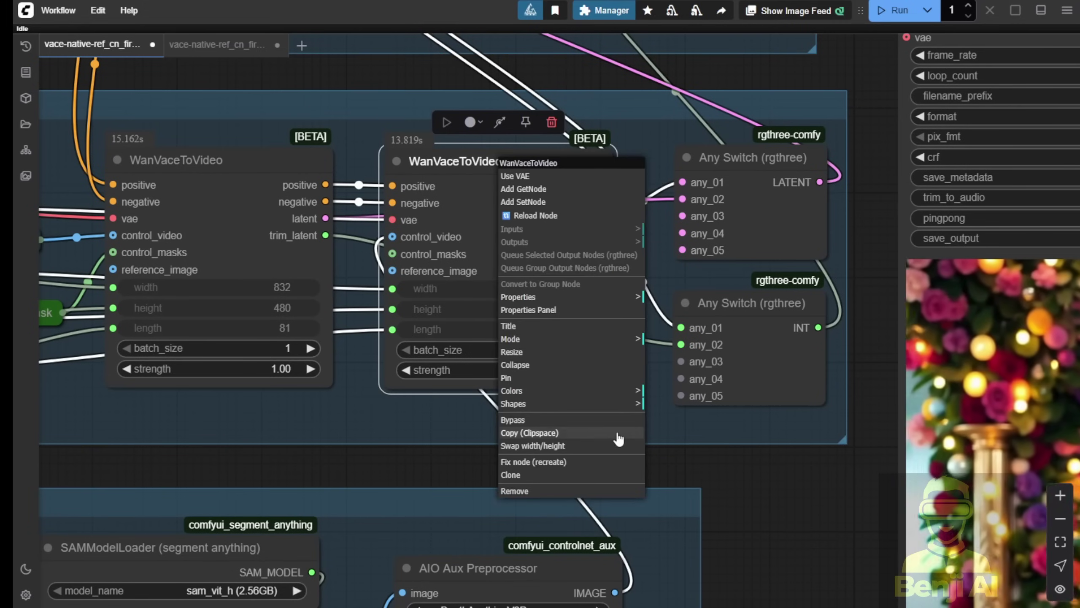
pyautogui.click(600, 420)
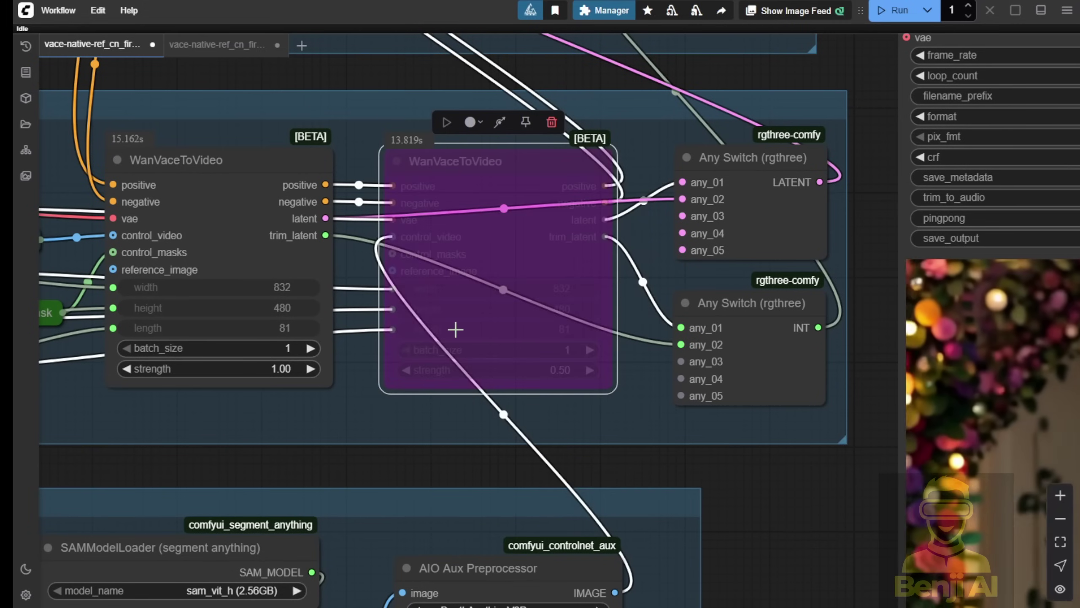
pyautogui.moveTo(324, 424); pyautogui.dragTo(694, 473)
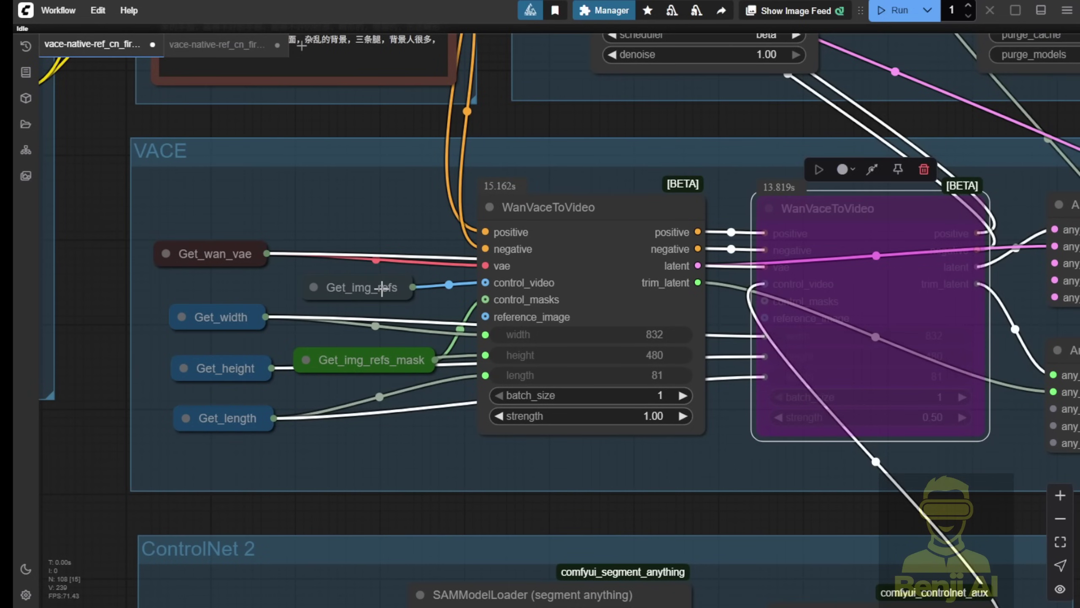
pyautogui.moveTo(382, 289); pyautogui.dragTo(399, 225)
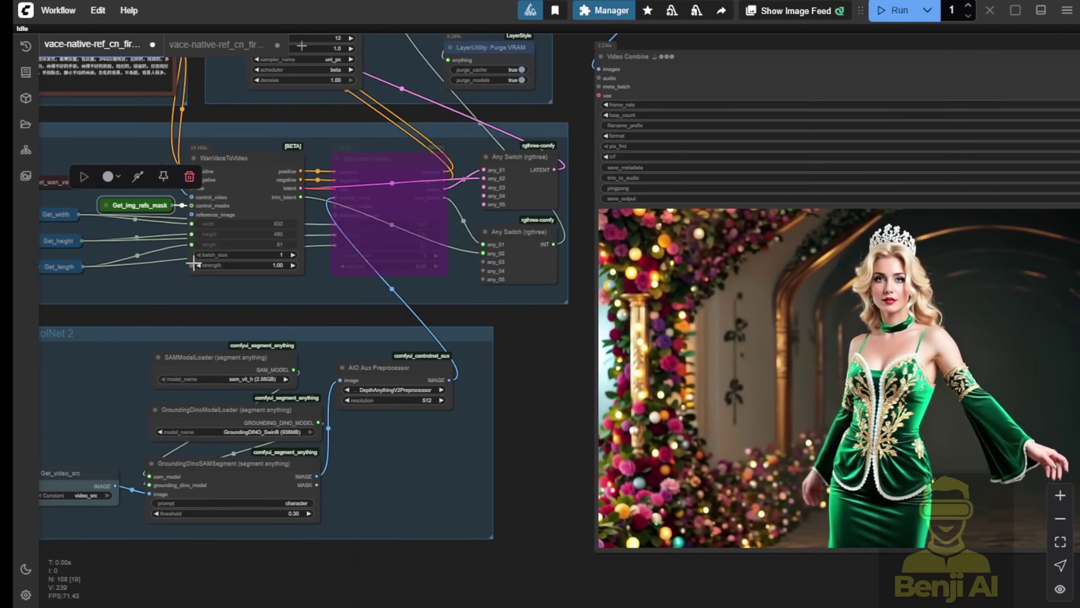
# Review the groups between VACE and Start To End Frames, ending on the disconnected Get_imgs_controlref node and the control_images input
pyautogui.scroll(4, 199, 267)
pyautogui.moveTo(139, 327); pyautogui.dragTo(817, 346)
pyautogui.scroll(-3, 433, 348)
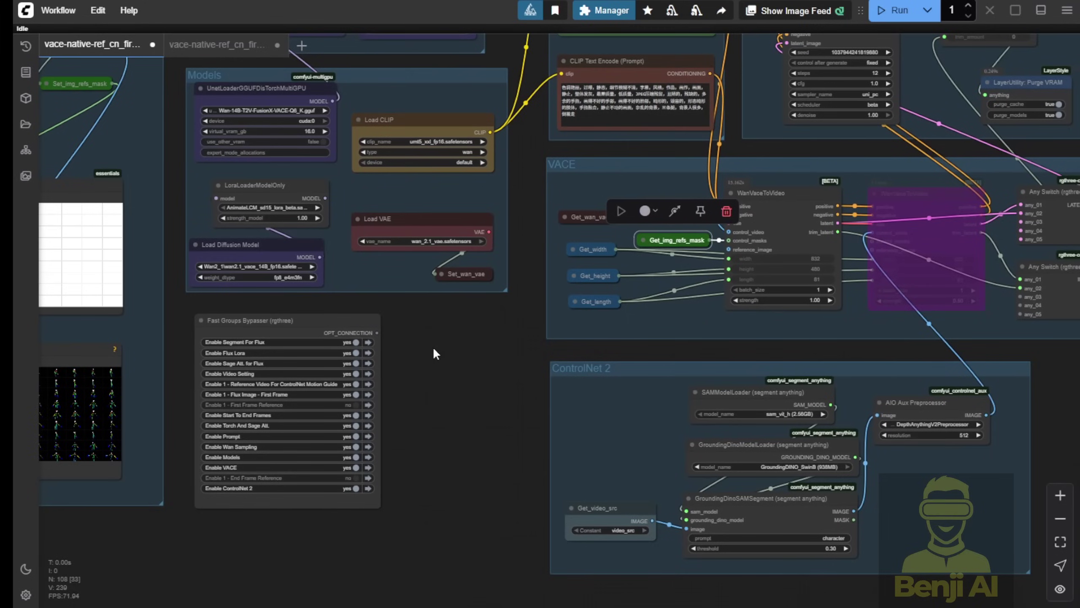
pyautogui.moveTo(430, 348); pyautogui.dragTo(897, 381)
pyautogui.moveTo(415, 212); pyautogui.dragTo(353, 345)
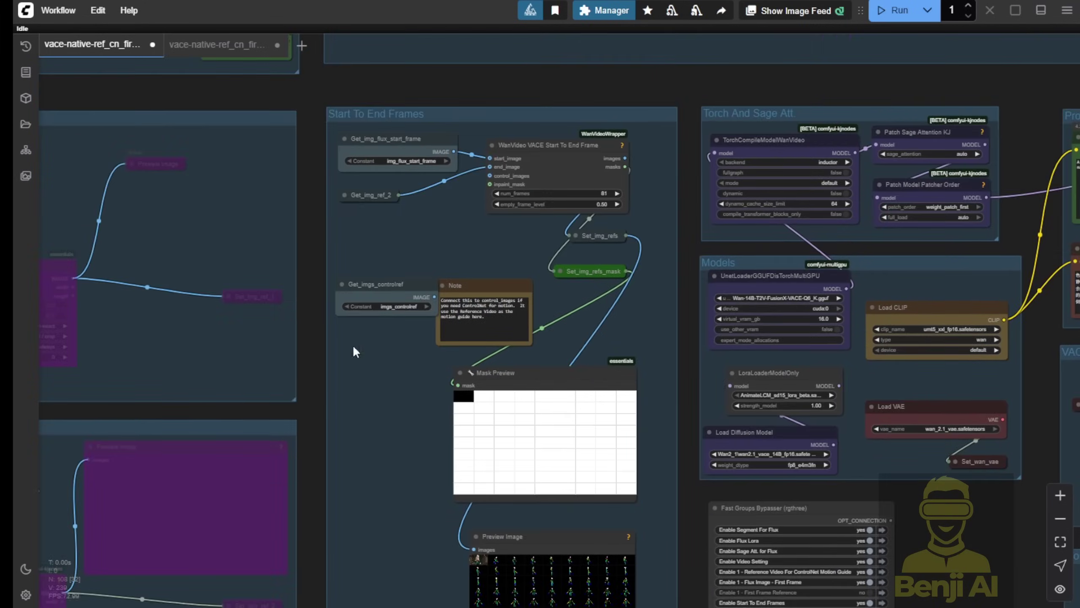
pyautogui.scroll(3, 412, 282)
pyautogui.scroll(2, 411, 282)
pyautogui.click(390, 293)
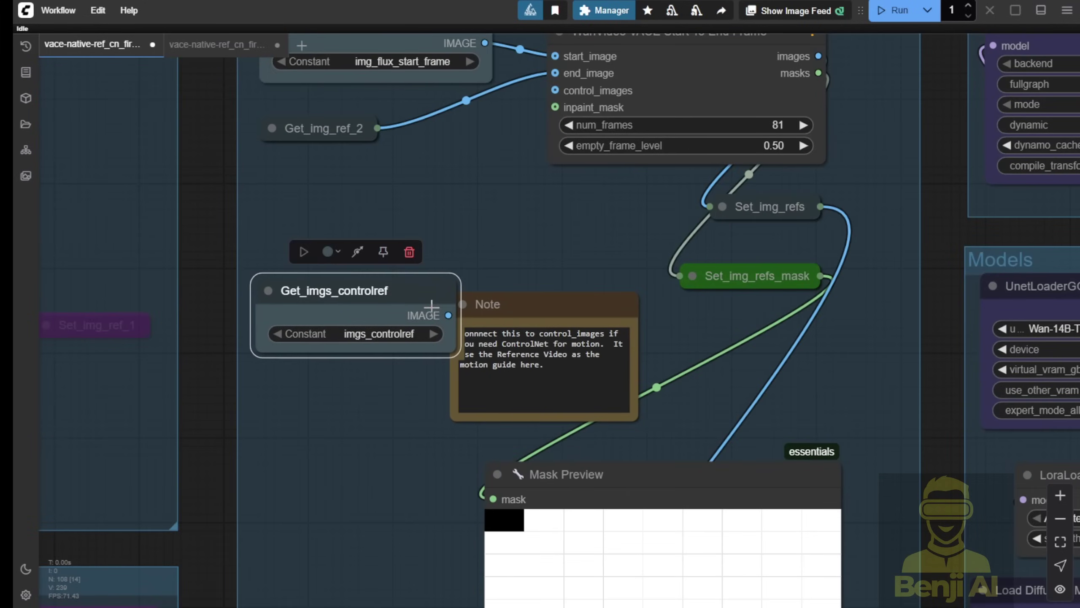
pyautogui.moveTo(491, 255); pyautogui.dragTo(516, 181)
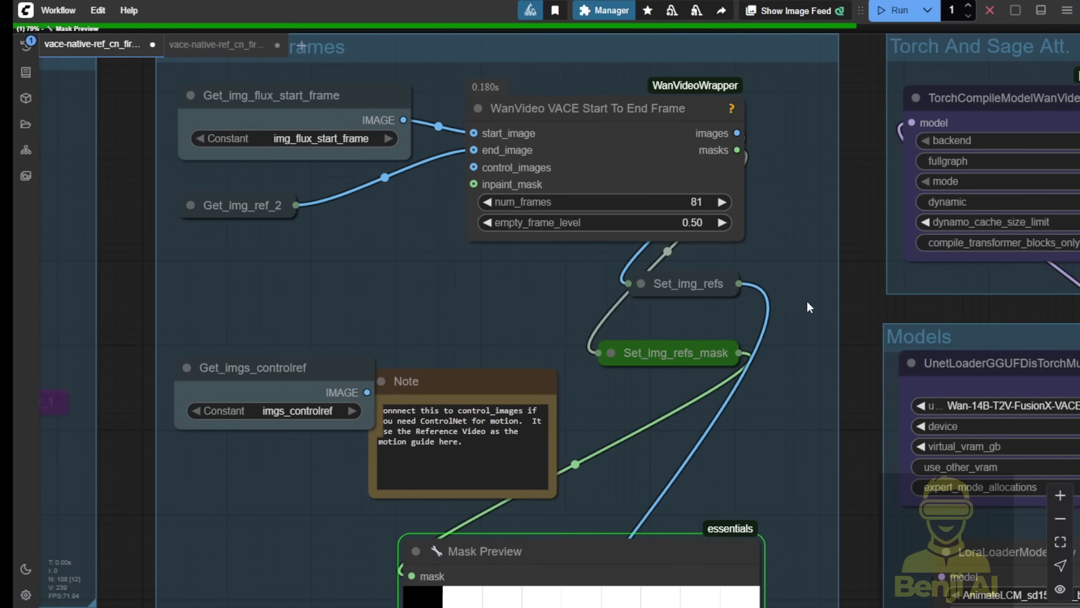
# Examine the Mask Preview and Preview Image grids in the Start To End Frames group up close
pyautogui.scroll(-3, 807, 300)
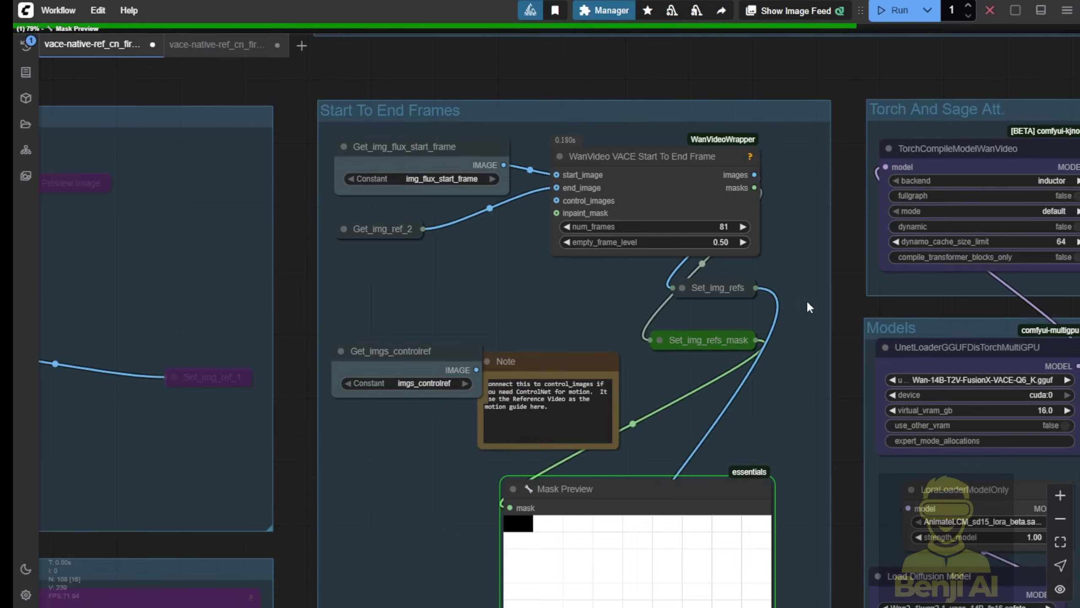
pyautogui.moveTo(806, 361); pyautogui.dragTo(803, 96)
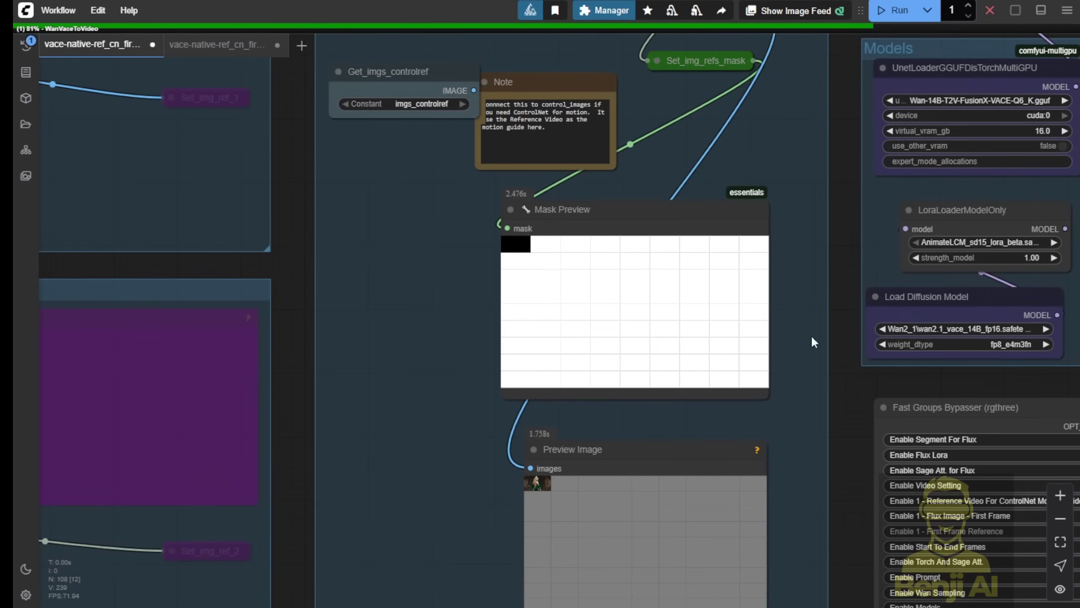
pyautogui.moveTo(808, 386); pyautogui.dragTo(789, 222)
pyautogui.scroll(3, 678, 306)
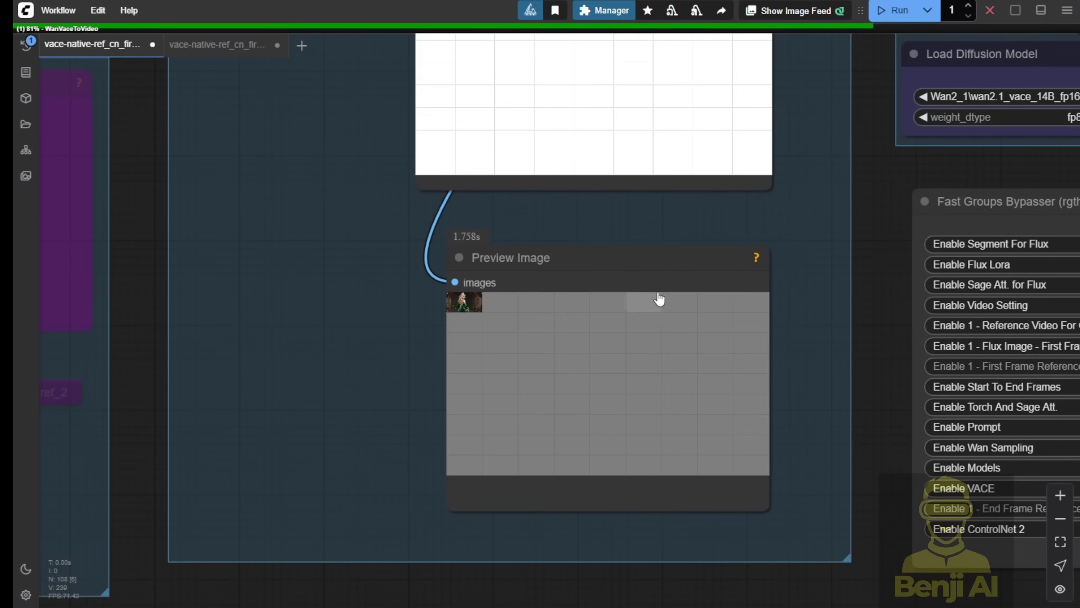
pyautogui.scroll(2, 467, 313)
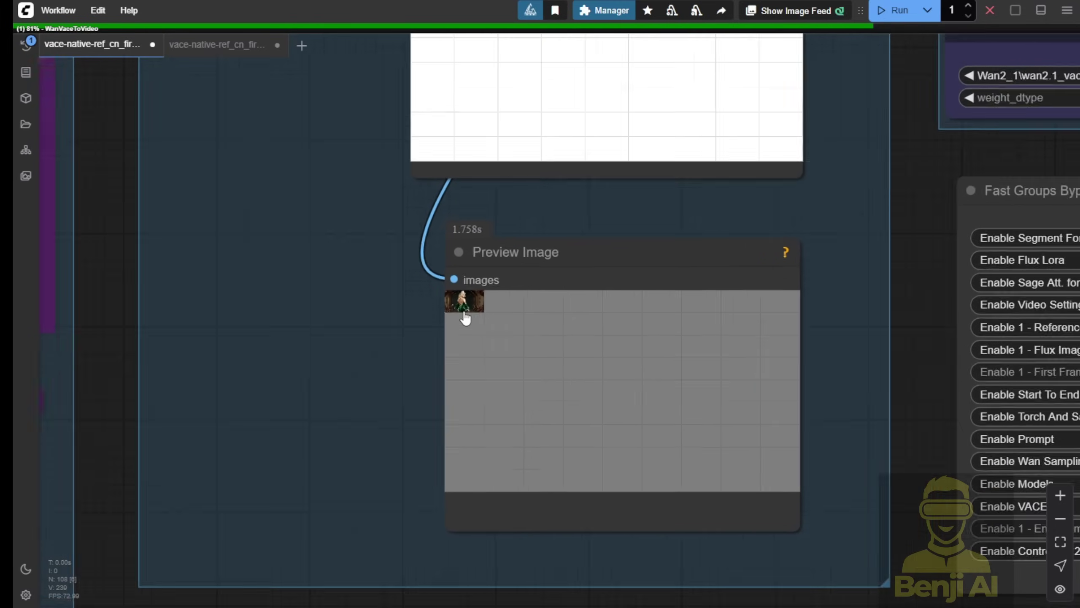
pyautogui.click(702, 303)
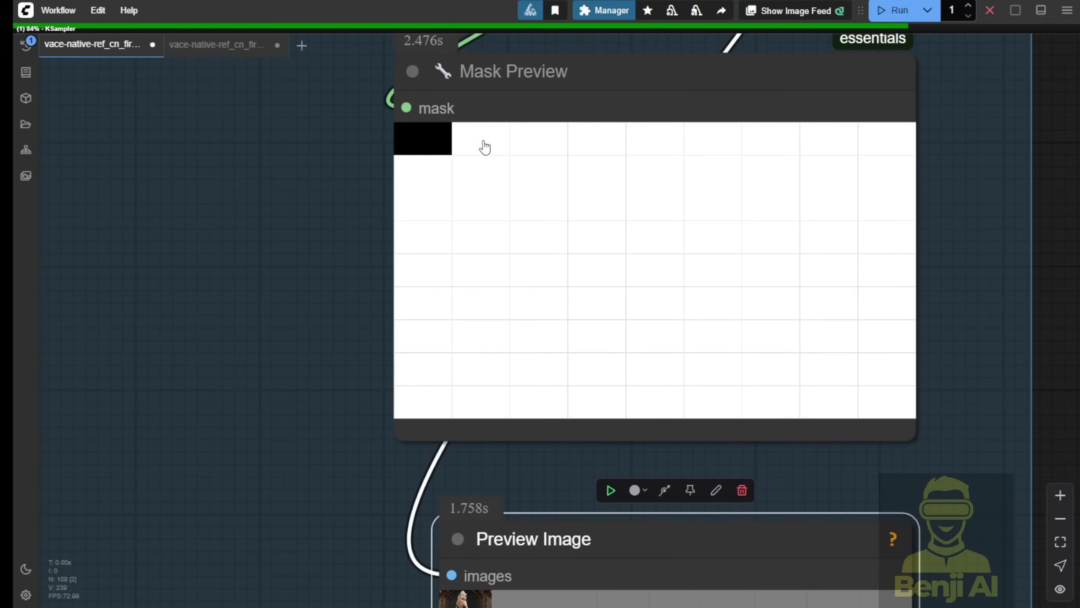
pyautogui.click(888, 156)
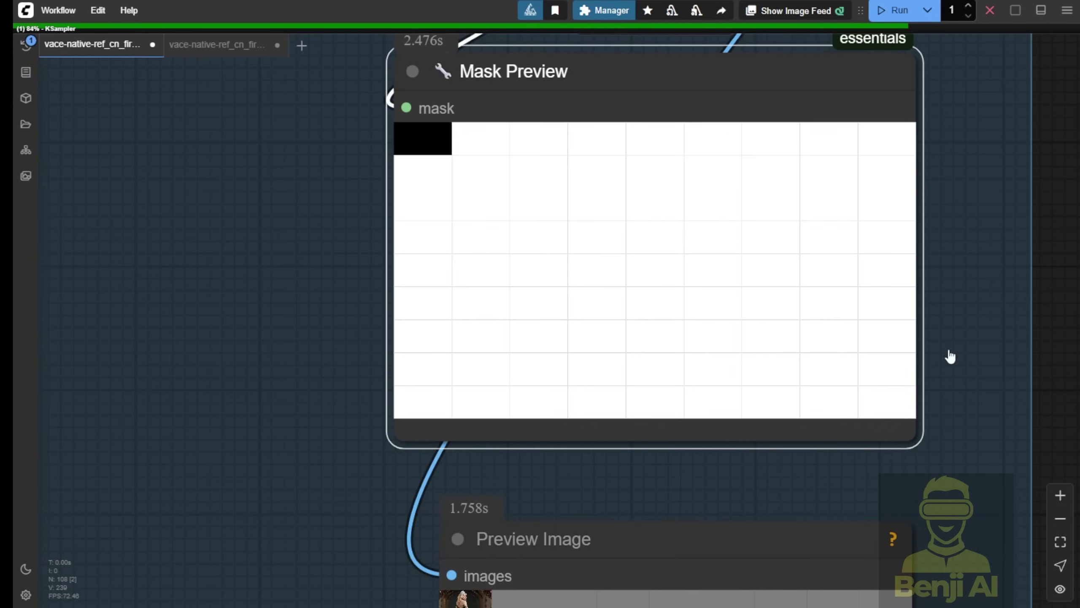
pyautogui.moveTo(957, 391); pyautogui.dragTo(982, 62)
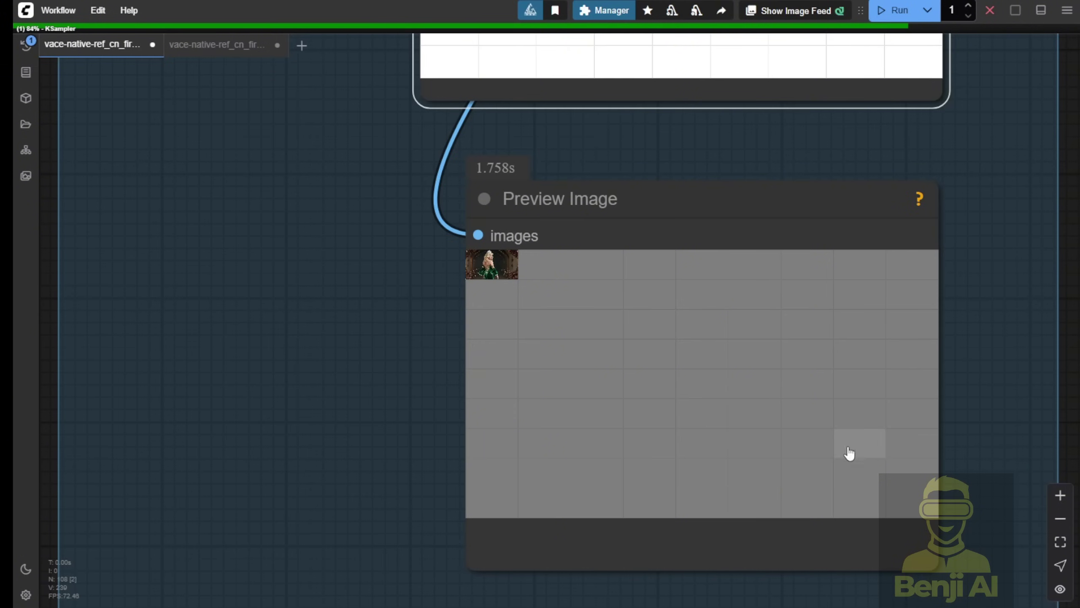
pyautogui.scroll(-3, 947, 451)
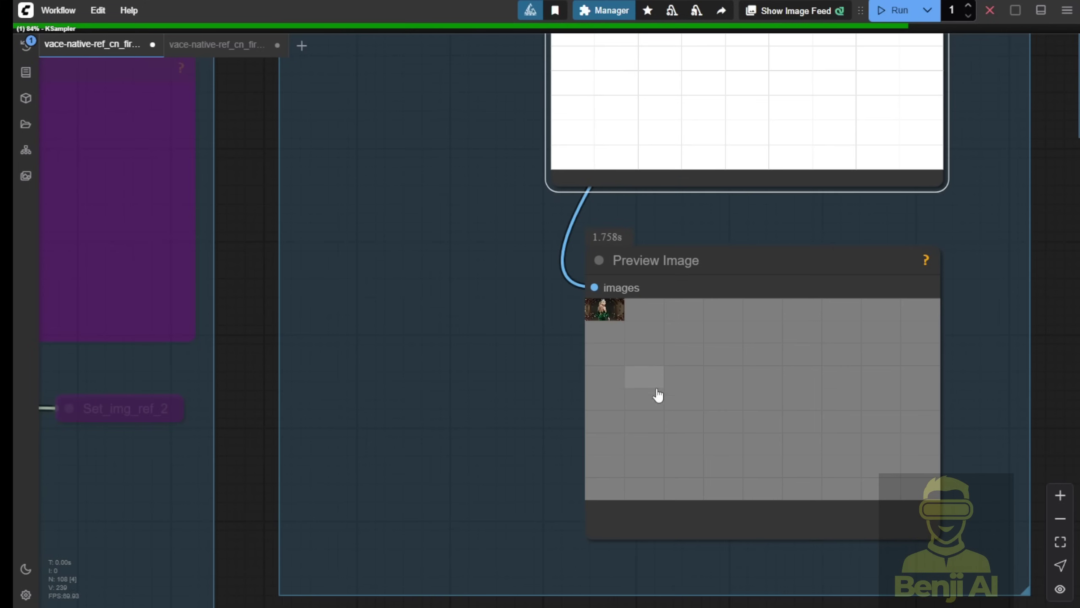
pyautogui.scroll(-3, 996, 450)
# Resume the preview playback of the generated clip in the final Video Combine node
pyautogui.moveTo(1068, 425); pyautogui.dragTo(243, 344)
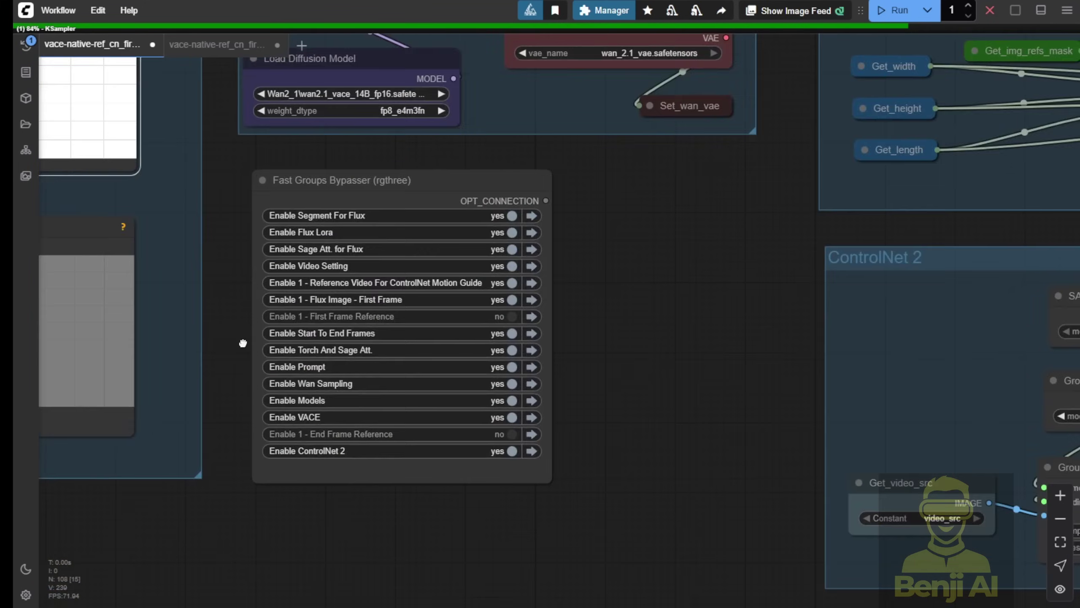
pyautogui.scroll(-4, 651, 294)
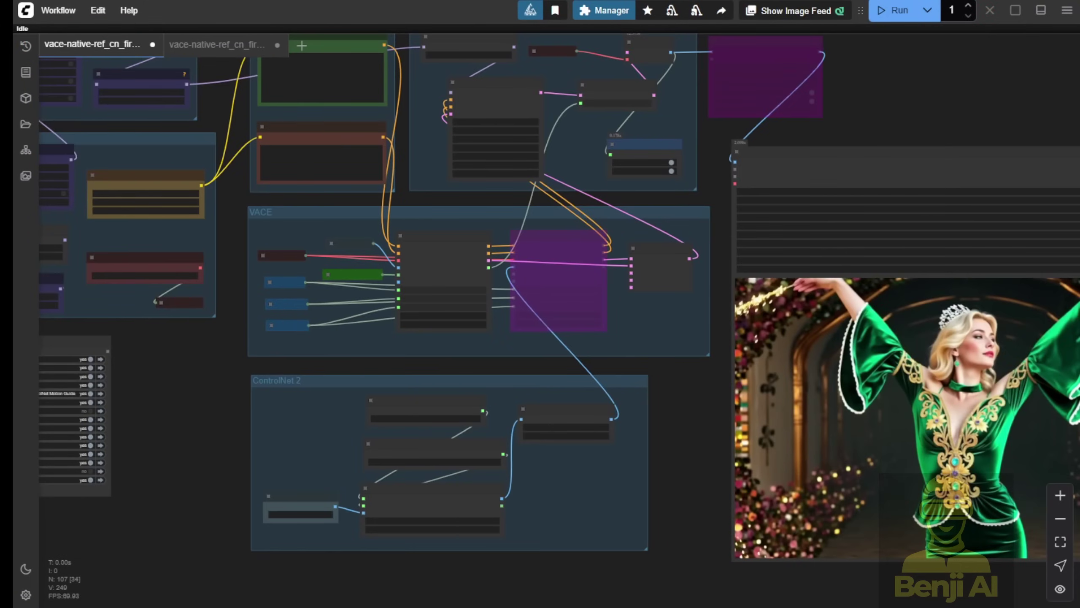
pyautogui.moveTo(704, 445); pyautogui.dragTo(466, 454)
pyautogui.rightClick(703, 363)
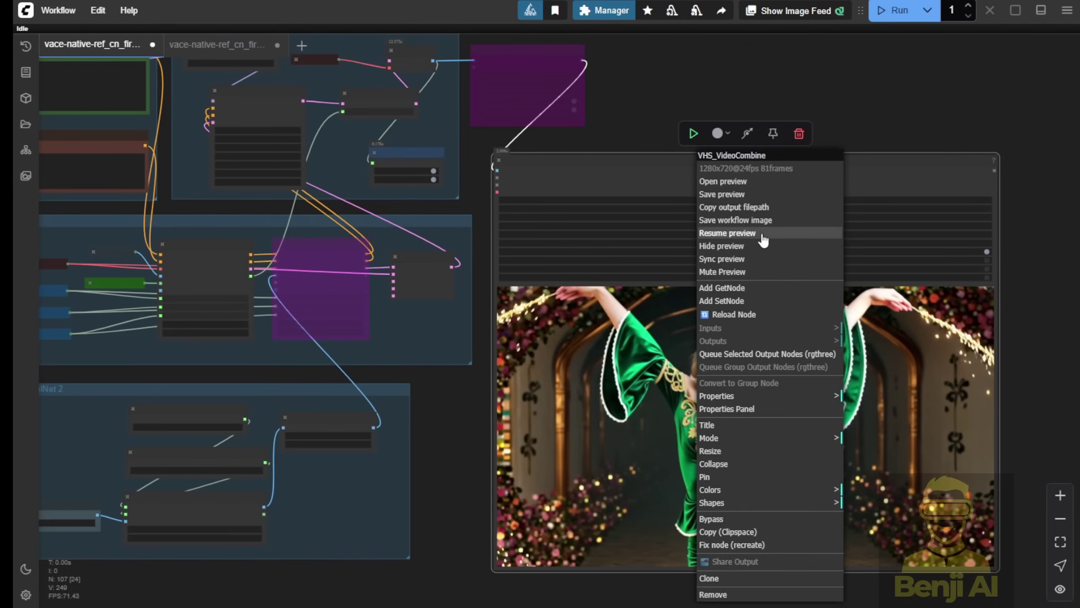
pyautogui.click(727, 233)
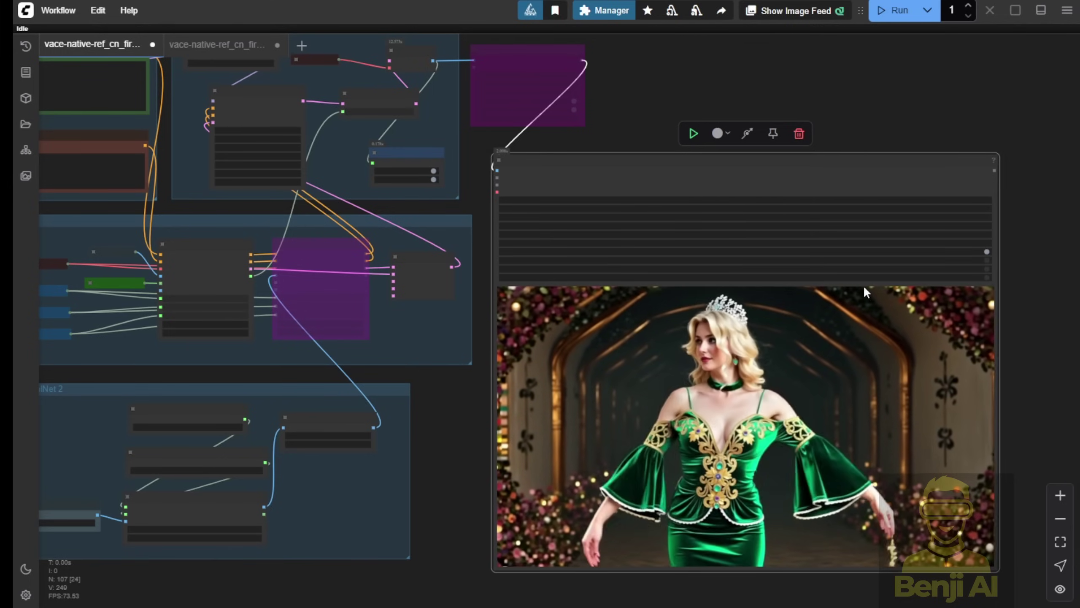
# Compare the reference video with the generated clip, and replay the enlarged clip from its beginning
pyautogui.moveTo(919, 87); pyautogui.dragTo(660, 46)
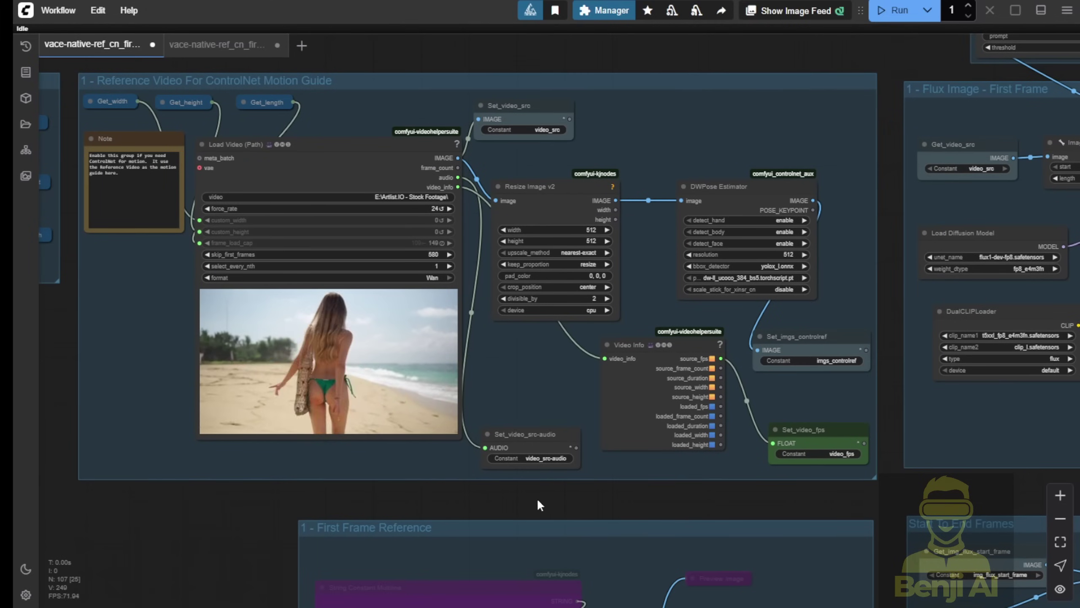
pyautogui.scroll(-4, 537, 499)
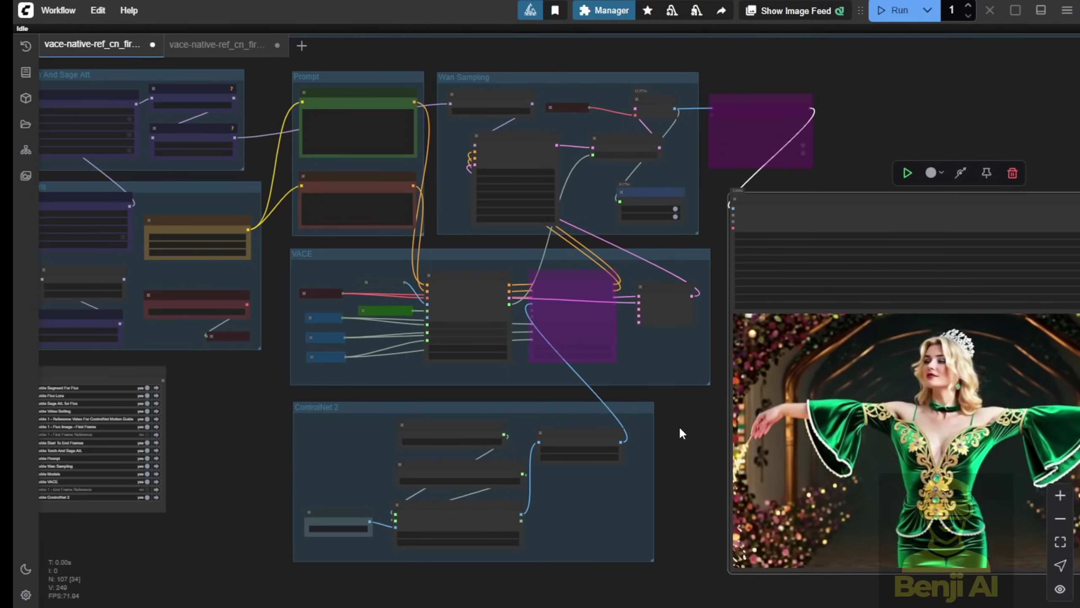
pyautogui.moveTo(679, 426); pyautogui.dragTo(216, 339)
pyautogui.scroll(1, 405, 357)
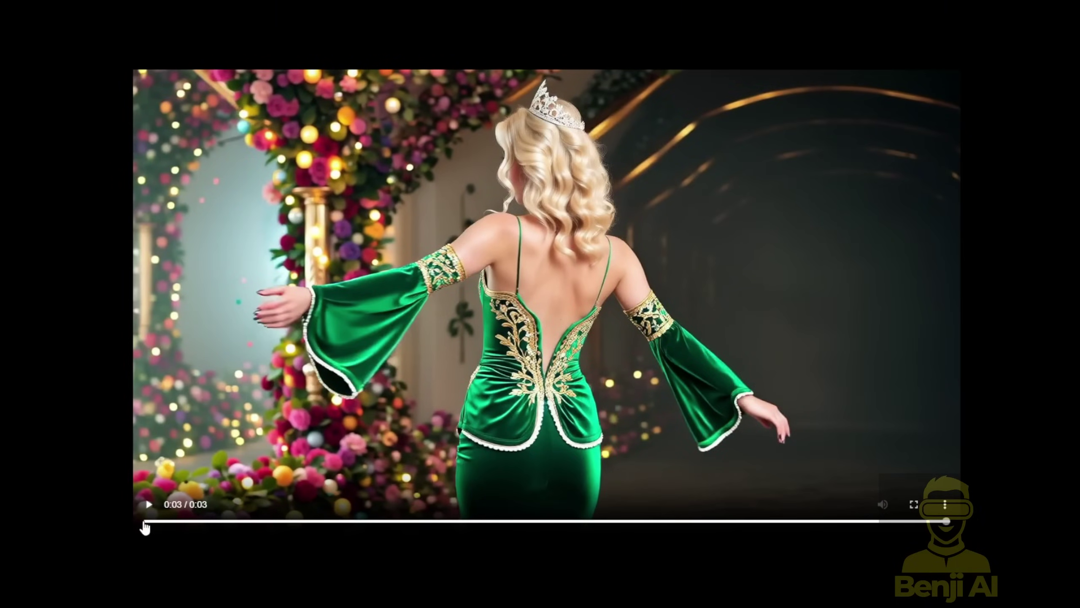
pyautogui.click(153, 521)
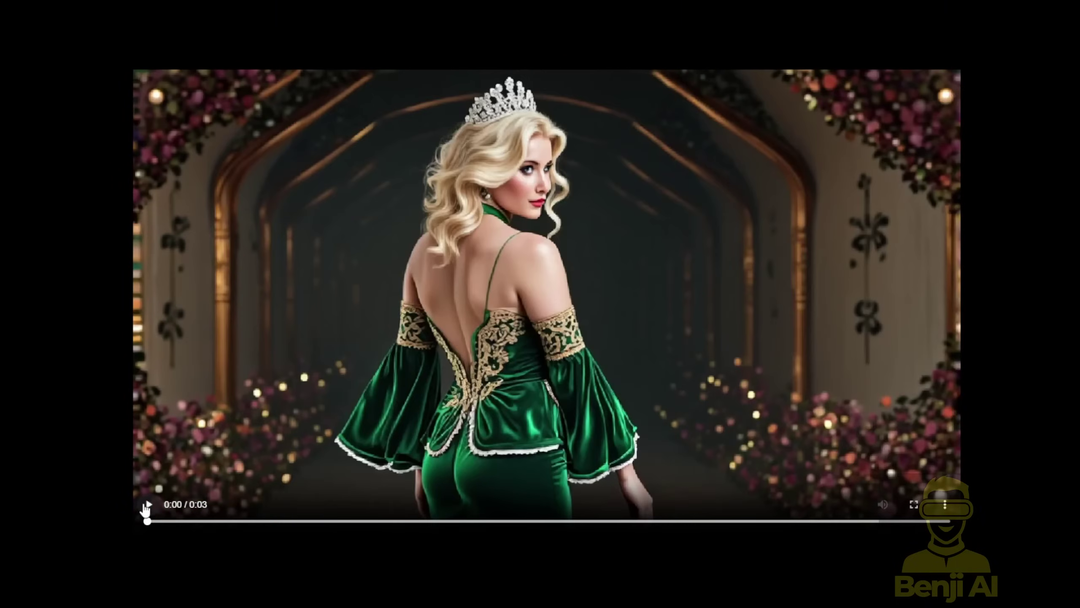
pyautogui.click(146, 505)
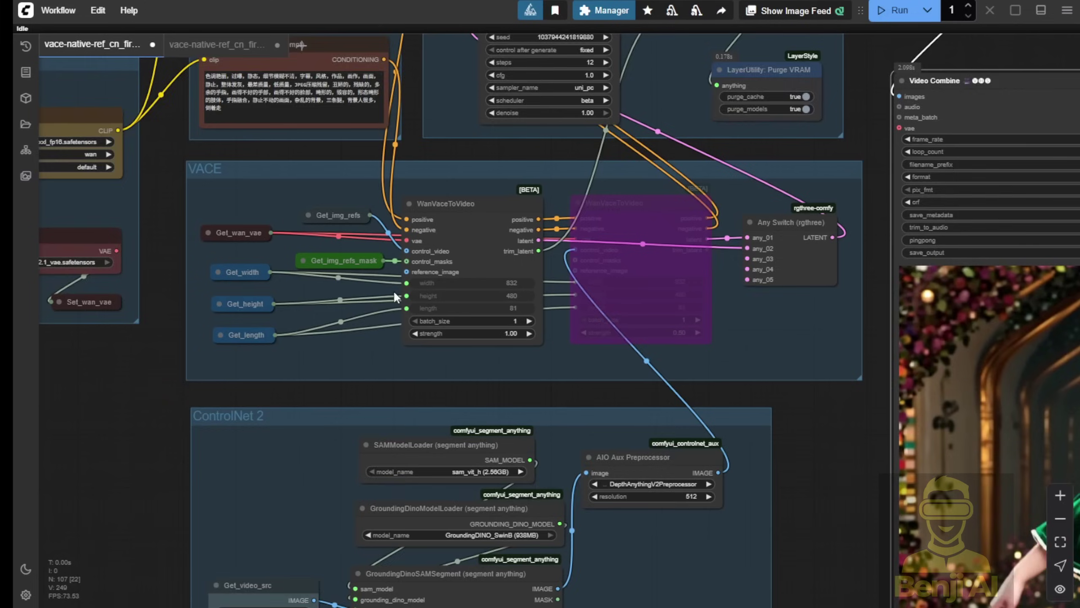
# Connect the trim_latent outputs of the second and first WanVaceToVideo nodes to any_01 and any_02 of the new Any Switch node
pyautogui.scroll(3, 394, 291)
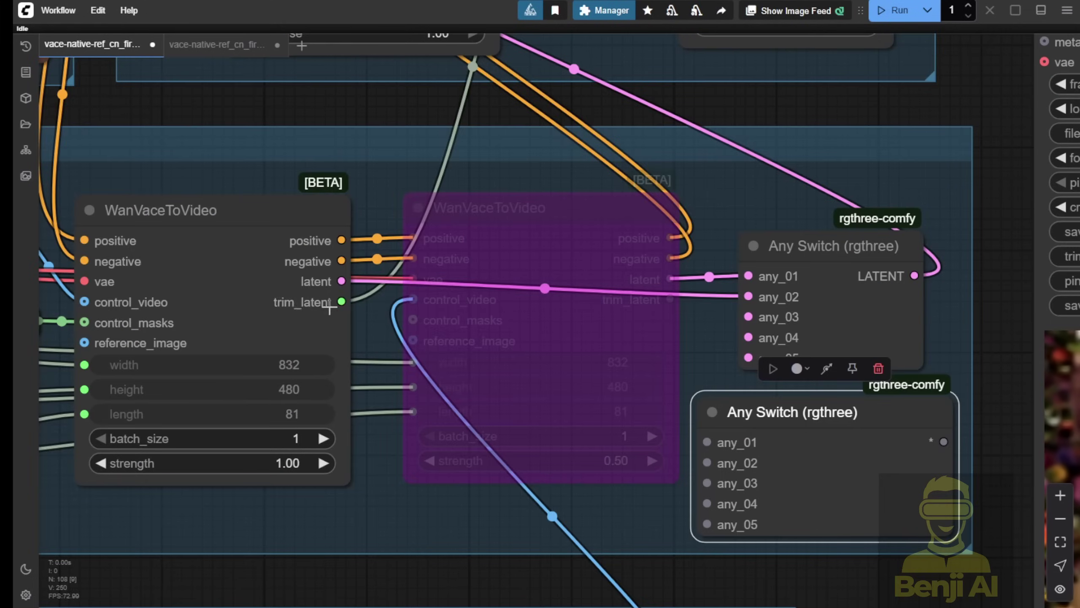
pyautogui.moveTo(341, 302); pyautogui.dragTo(706, 463)
pyautogui.moveTo(672, 300); pyautogui.dragTo(739, 422)
pyautogui.scroll(-4, 973, 361)
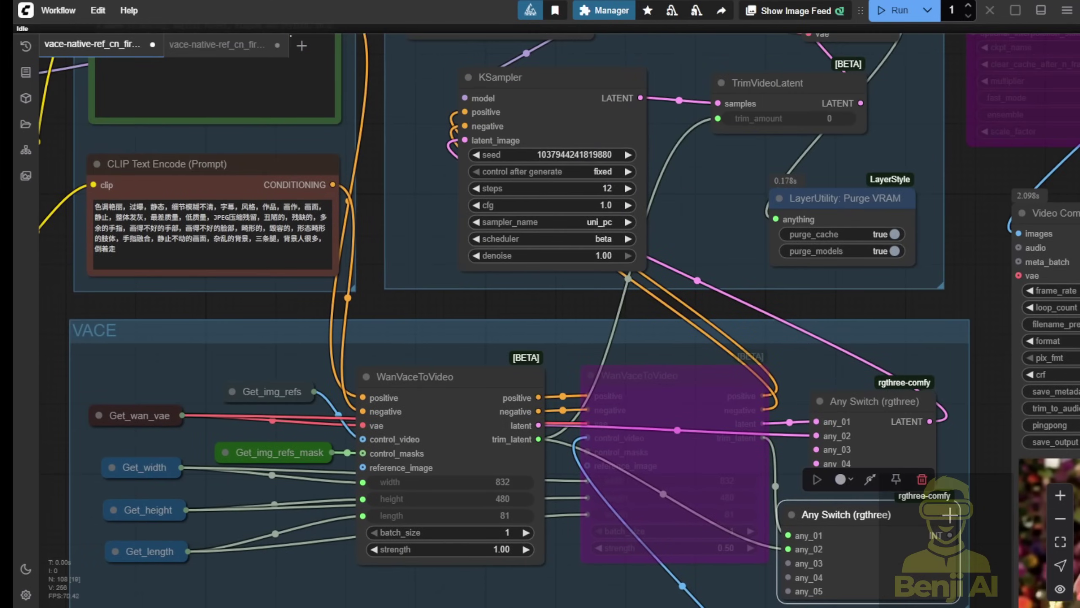
# Connect the INT output of the new Any Switch node to the trim_amount input of the TrimVideoLatent node
pyautogui.moveTo(950, 534); pyautogui.dragTo(718, 119)
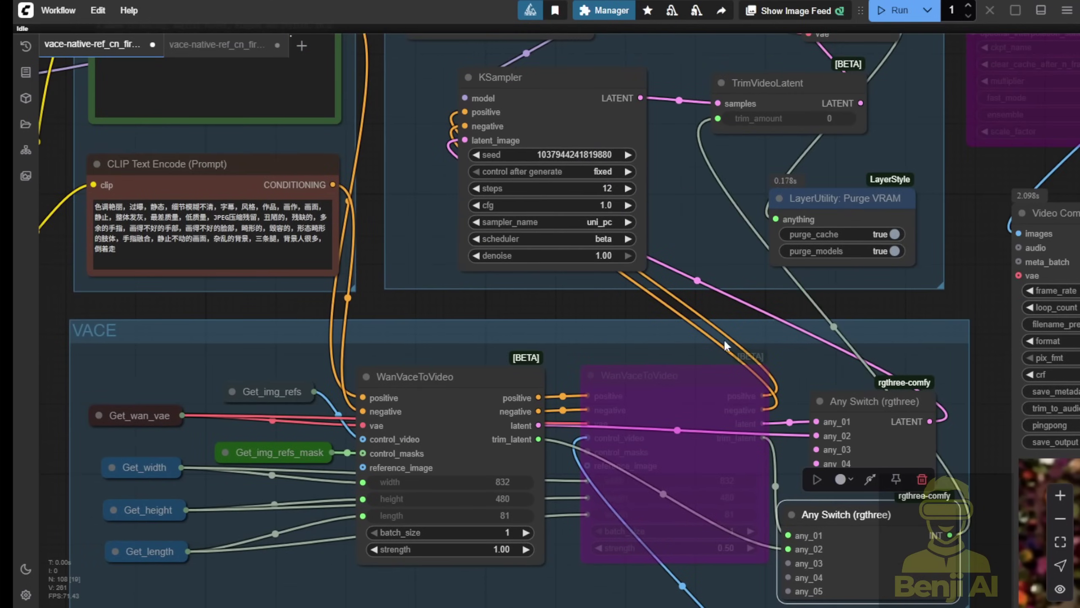
pyautogui.moveTo(968, 373); pyautogui.dragTo(865, 255)
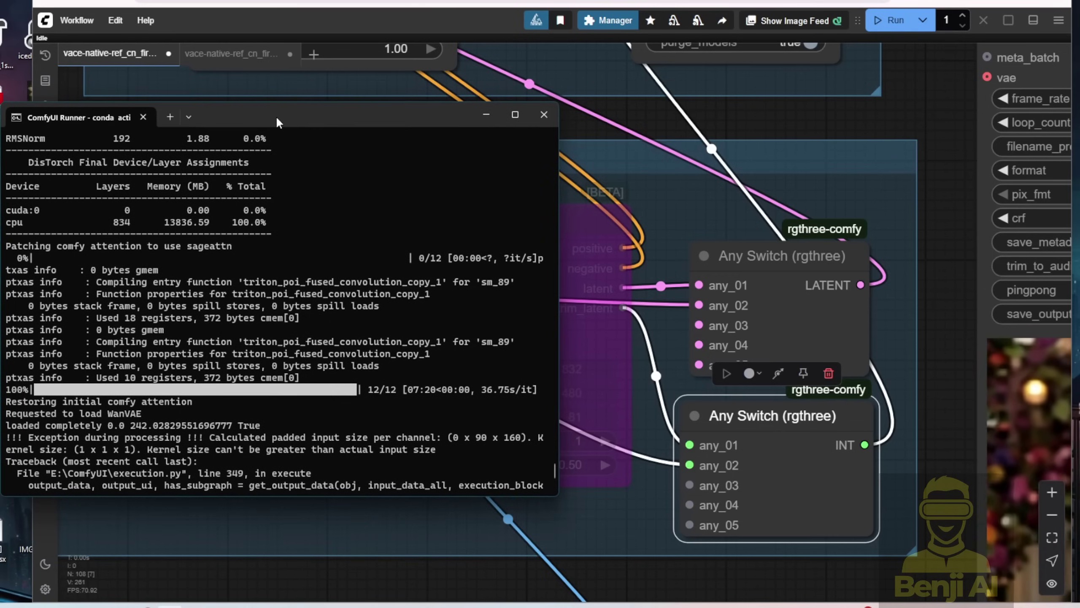
# Check the ComfyUI Runner console, run the workflow, read through the VAEDecode error message and dismiss it
pyautogui.moveTo(278, 123); pyautogui.dragTo(278, 124)
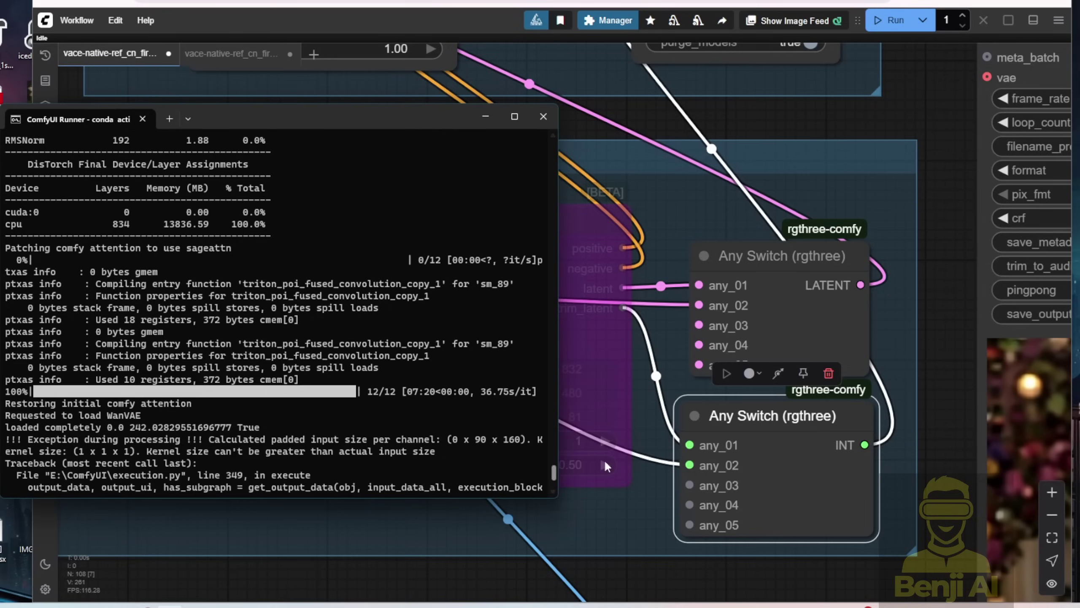
pyautogui.click(895, 24)
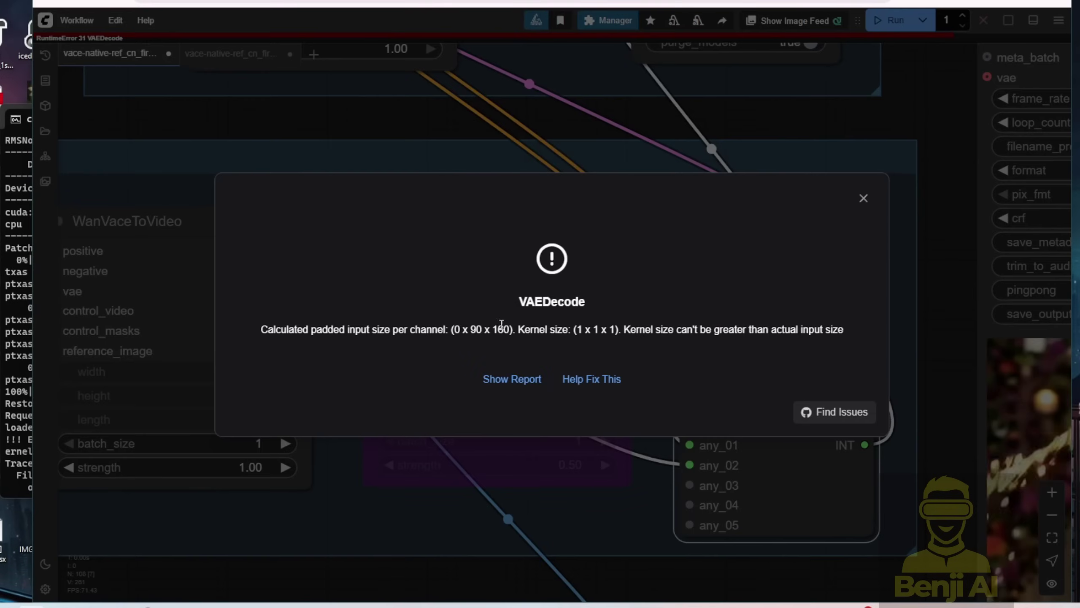
pyautogui.moveTo(289, 331); pyautogui.dragTo(500, 327)
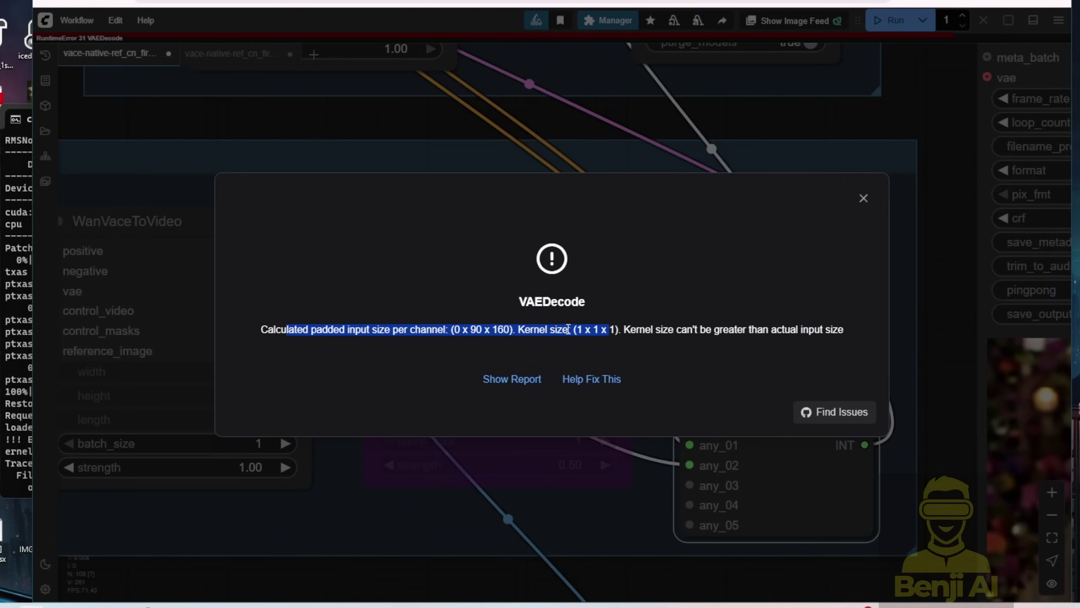
pyautogui.click(660, 330)
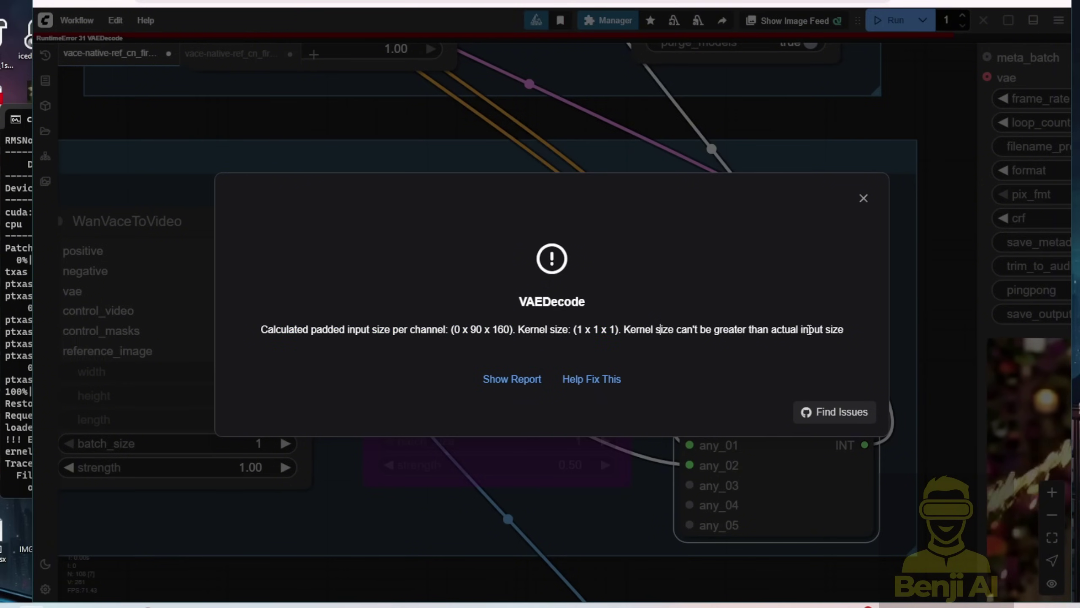
pyautogui.click(864, 198)
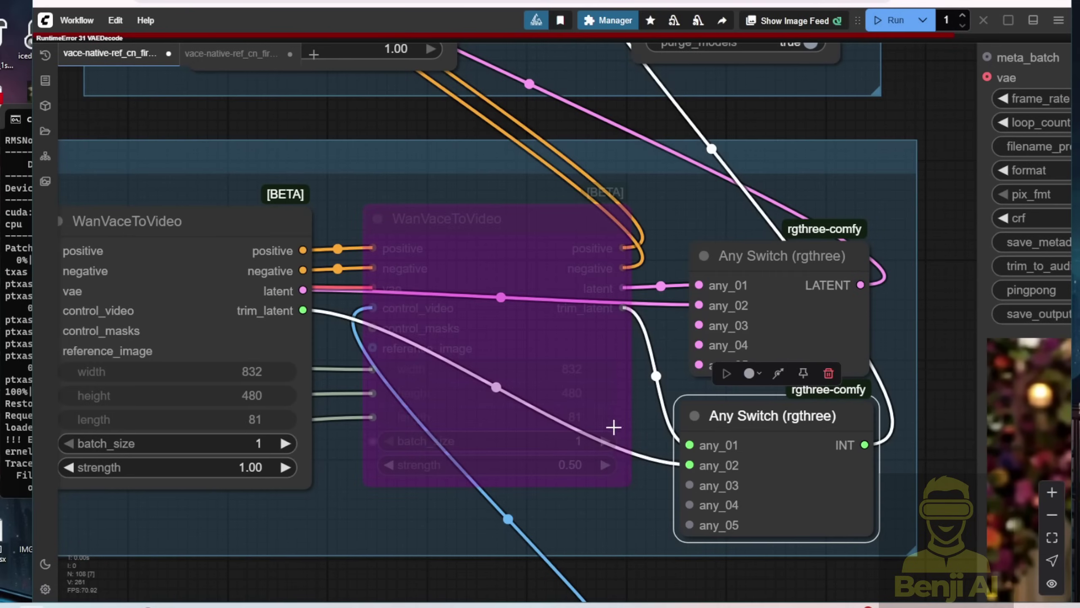
# Delete the Any Switch node that feeds trim_amount from the VACE group
pyautogui.scroll(1, 708, 470)
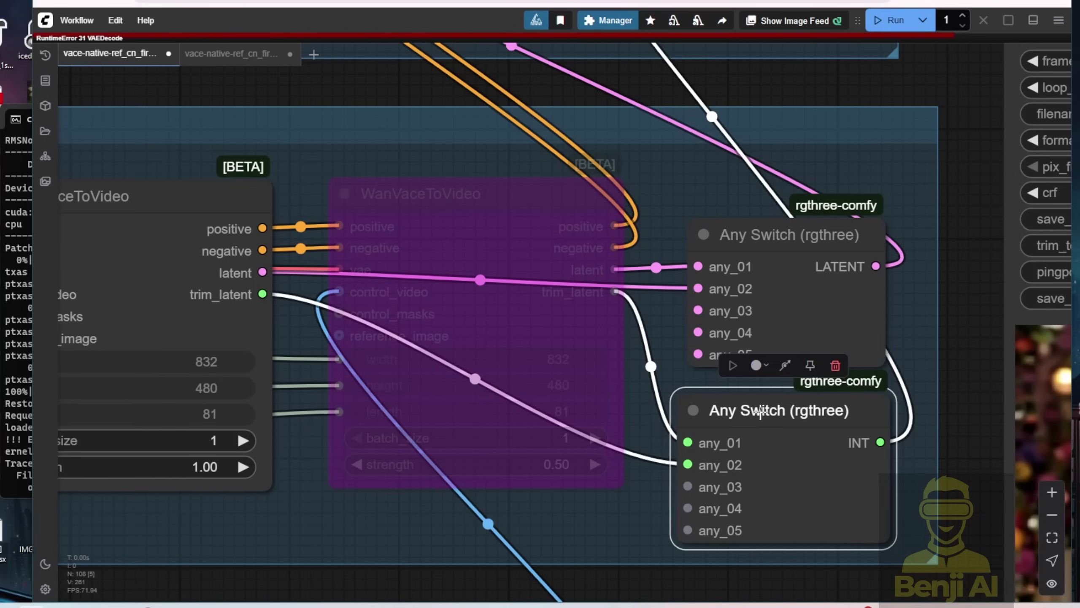
pyautogui.moveTo(761, 412); pyautogui.dragTo(759, 415)
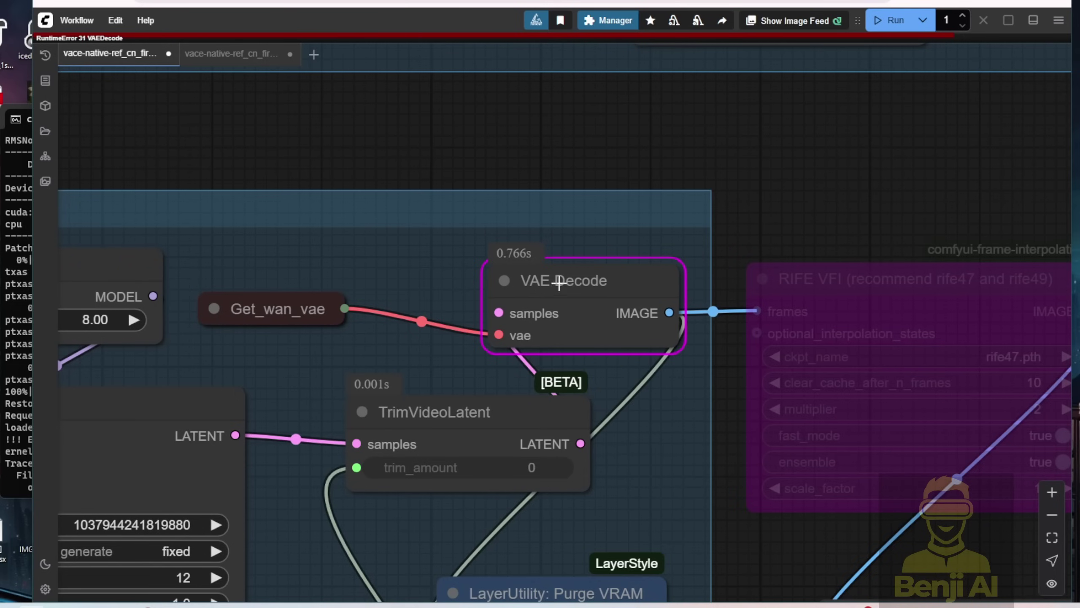
pyautogui.click(882, 25)
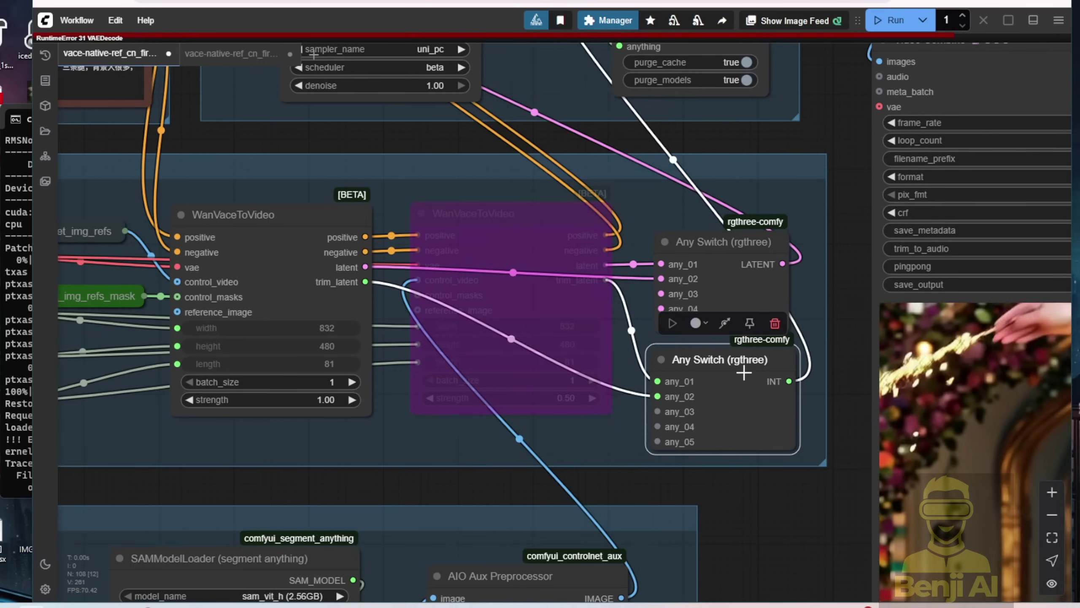
pyautogui.press('Delete')
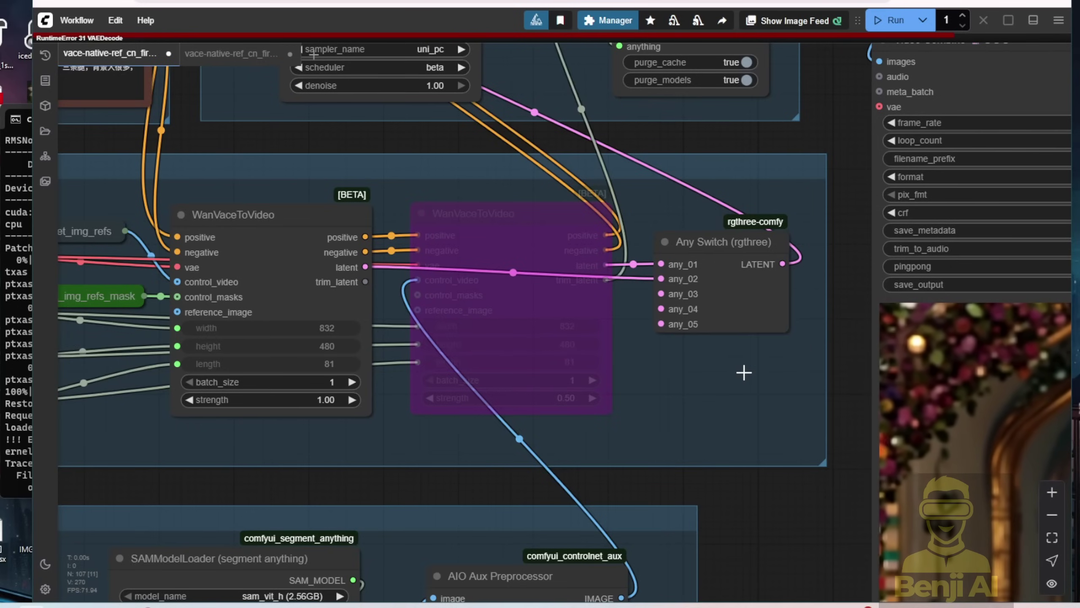
# Connect the trim_latent output of the first WanVaceToVideo node directly to the trim_amount input of TrimVideoLatent
pyautogui.moveTo(745, 372); pyautogui.dragTo(730, 548)
pyautogui.scroll(3, 397, 469)
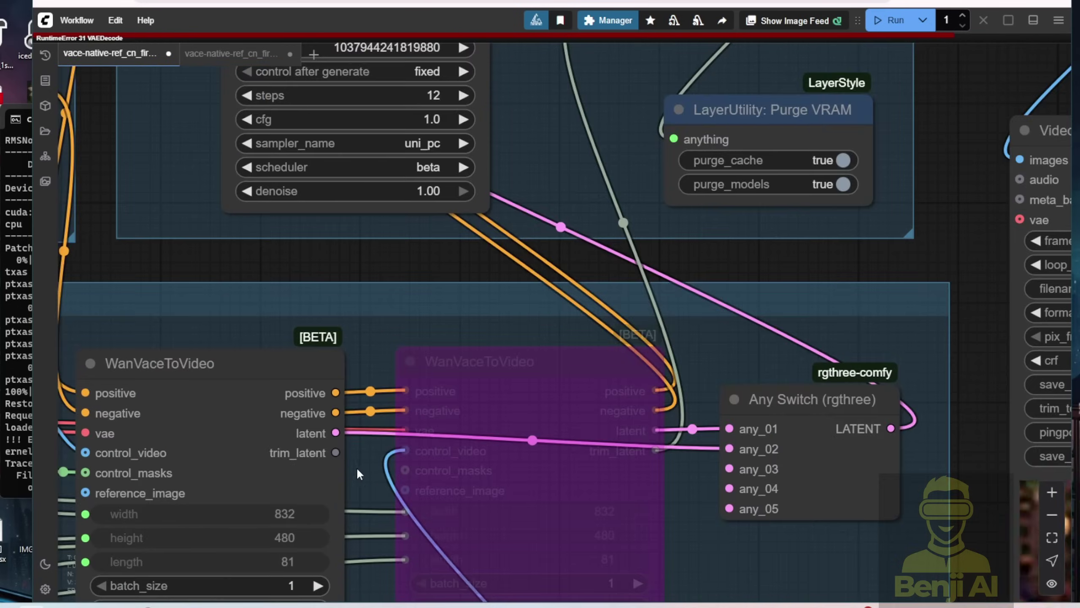
pyautogui.scroll(-3, 356, 467)
pyautogui.moveTo(347, 460); pyautogui.dragTo(483, 194)
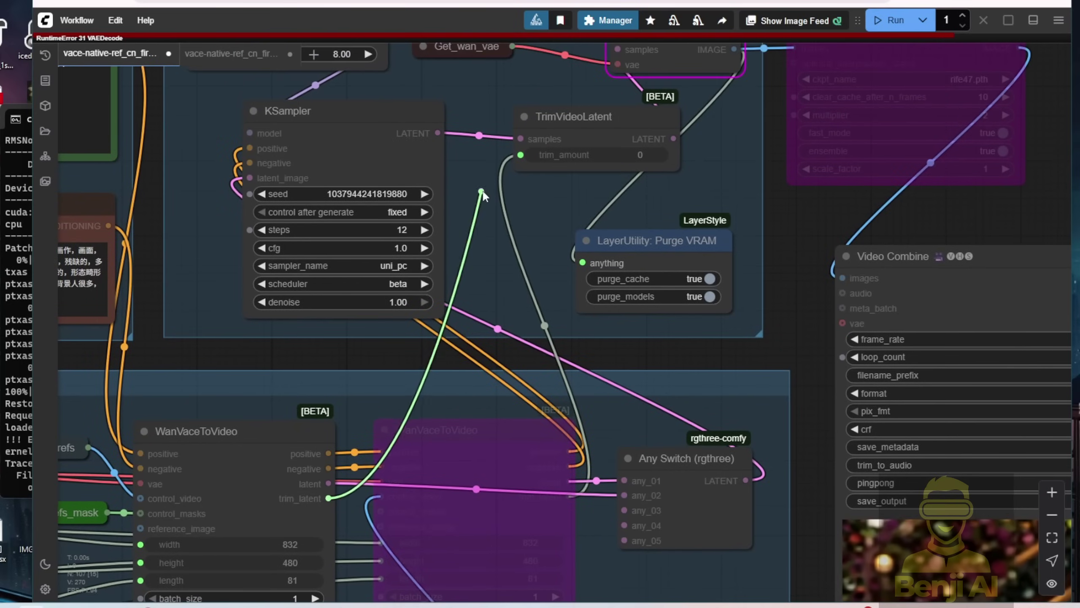
pyautogui.moveTo(518, 158); pyautogui.dragTo(520, 155)
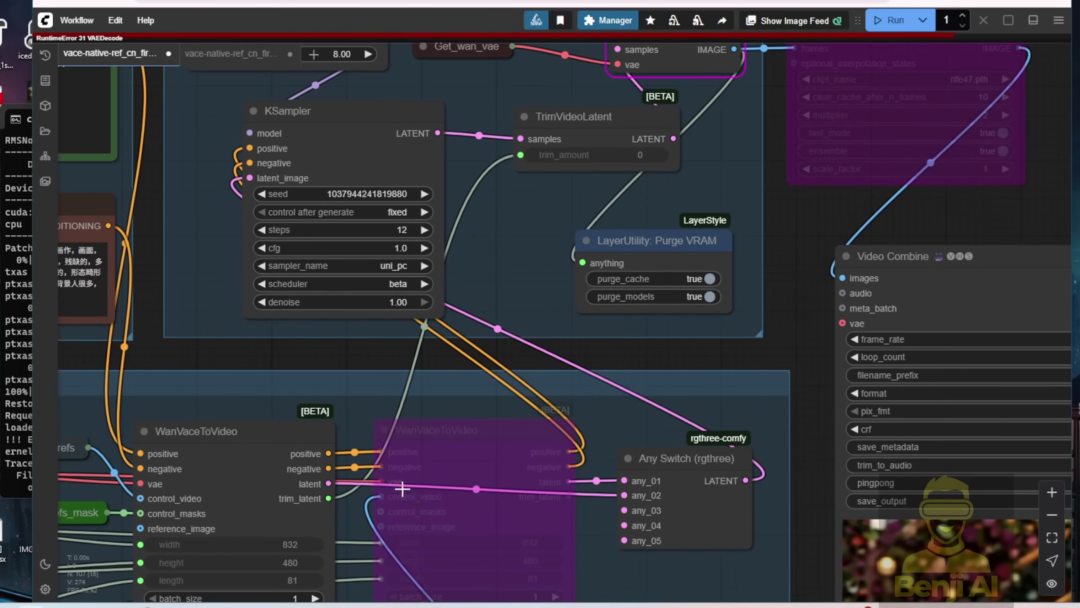
# Check the links of the bypassed second WanVaceToVideo node in the VACE group and run the workflow again
pyautogui.moveTo(530, 447); pyautogui.dragTo(534, 405)
pyautogui.scroll(-2, 492, 357)
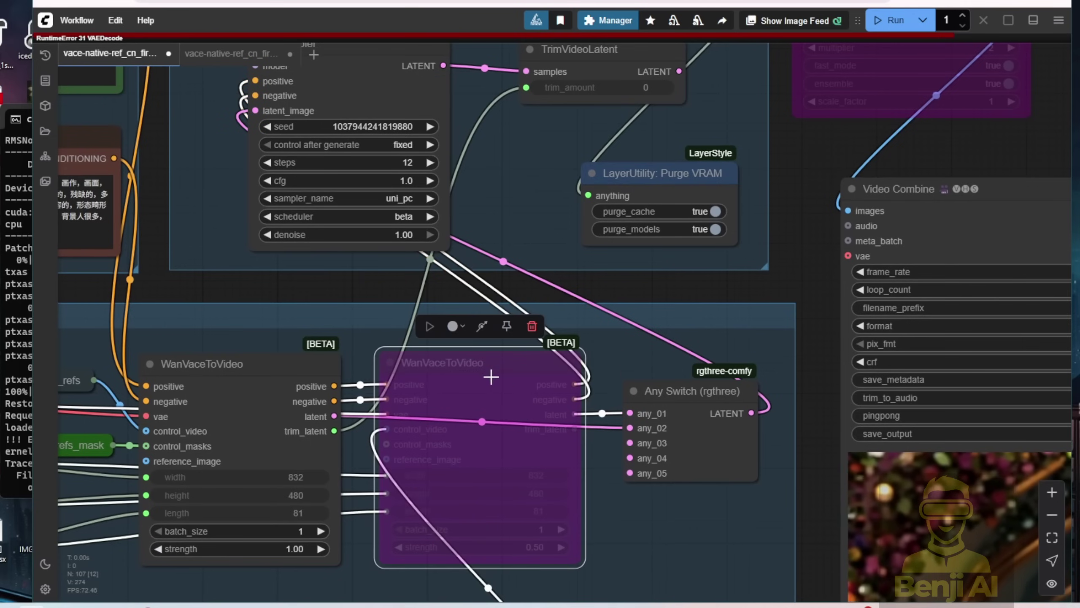
pyautogui.moveTo(478, 339); pyautogui.dragTo(490, 379)
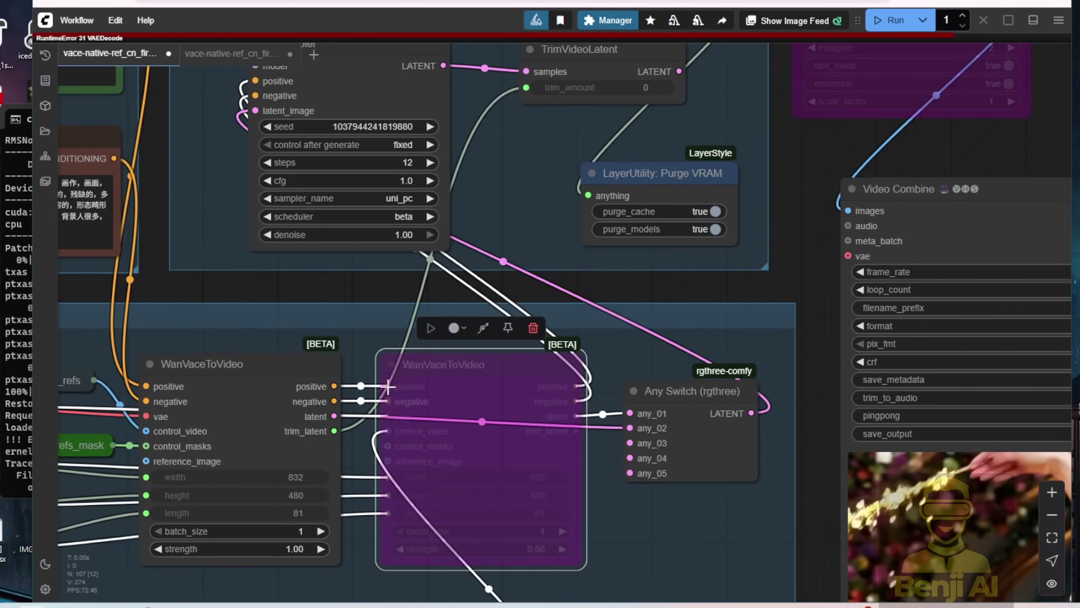
pyautogui.scroll(3, 247, 395)
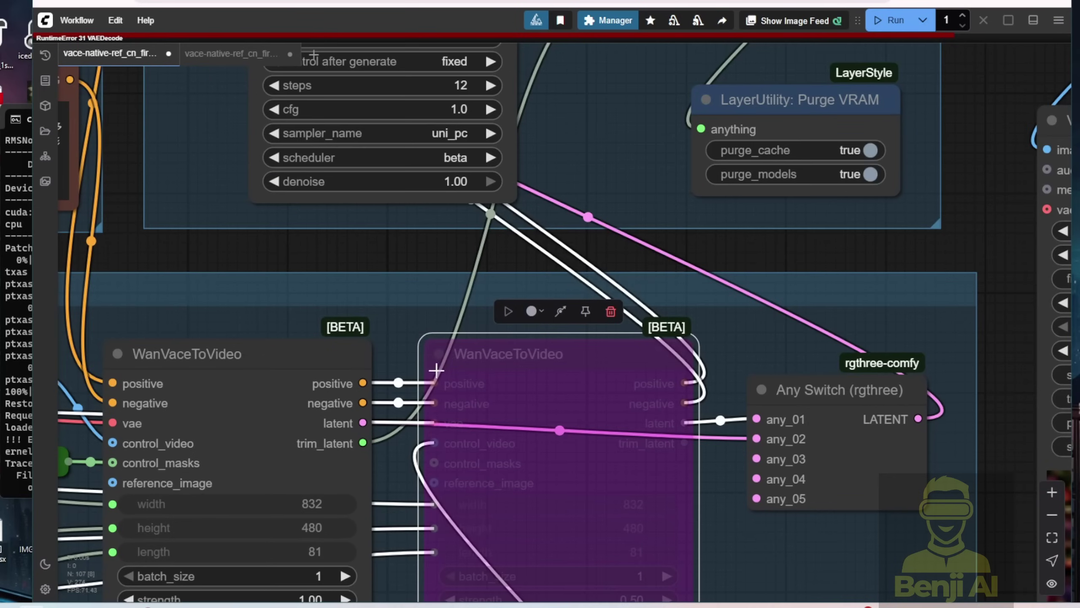
pyautogui.scroll(-2, 410, 315)
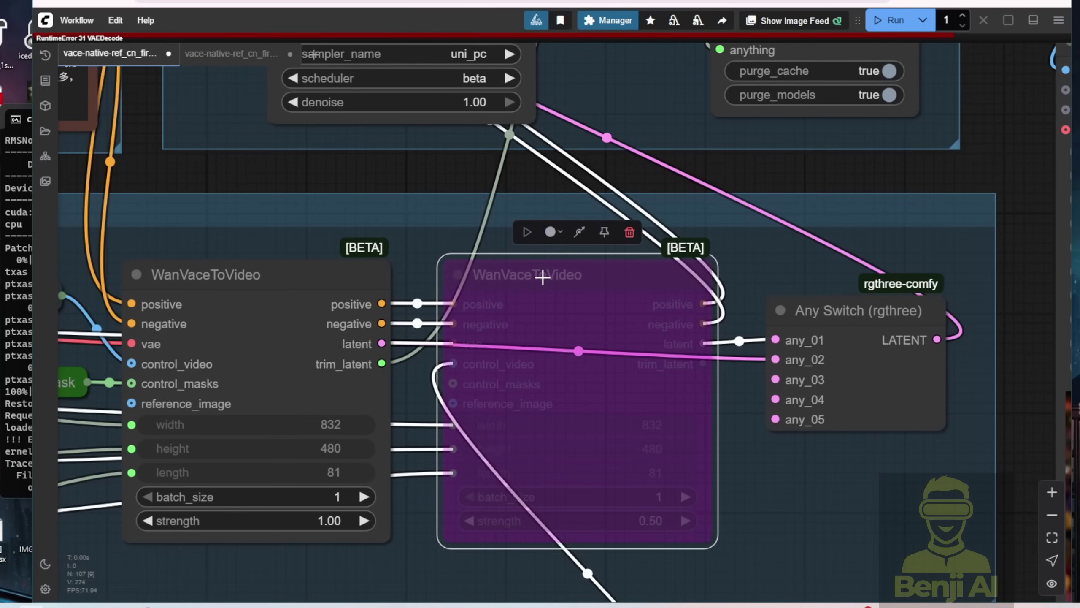
pyautogui.scroll(-9, 542, 276)
pyautogui.moveTo(861, 305); pyautogui.dragTo(634, 164)
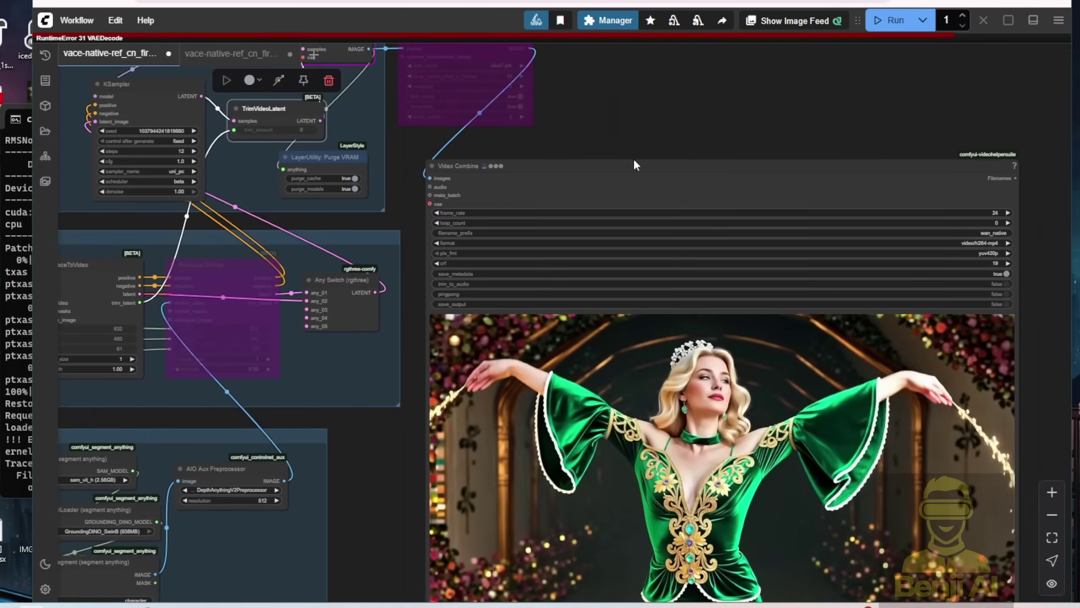
pyautogui.scroll(-4, 630, 195)
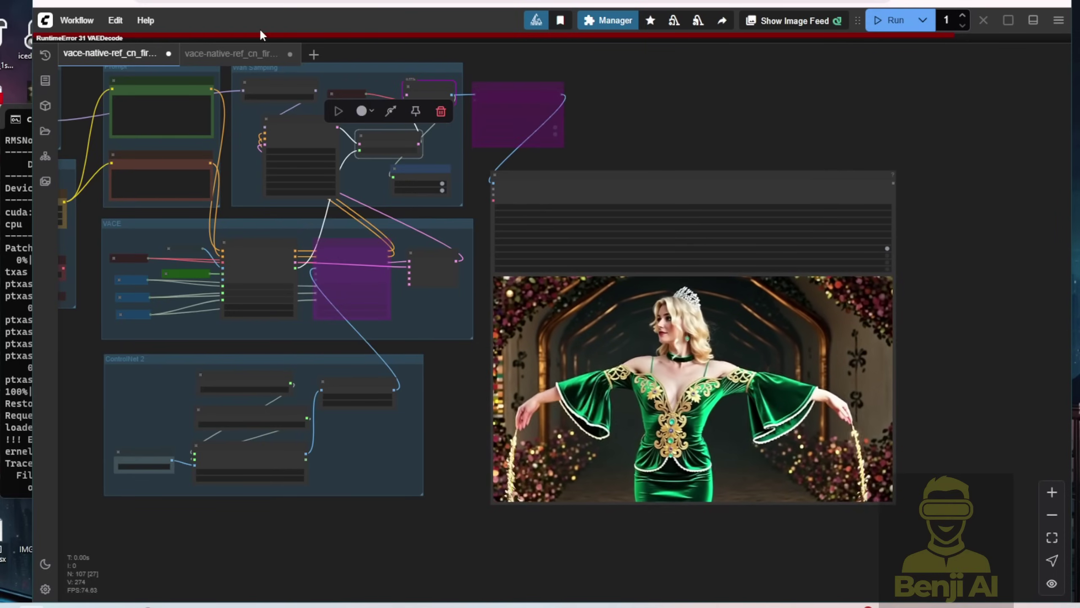
pyautogui.click(892, 21)
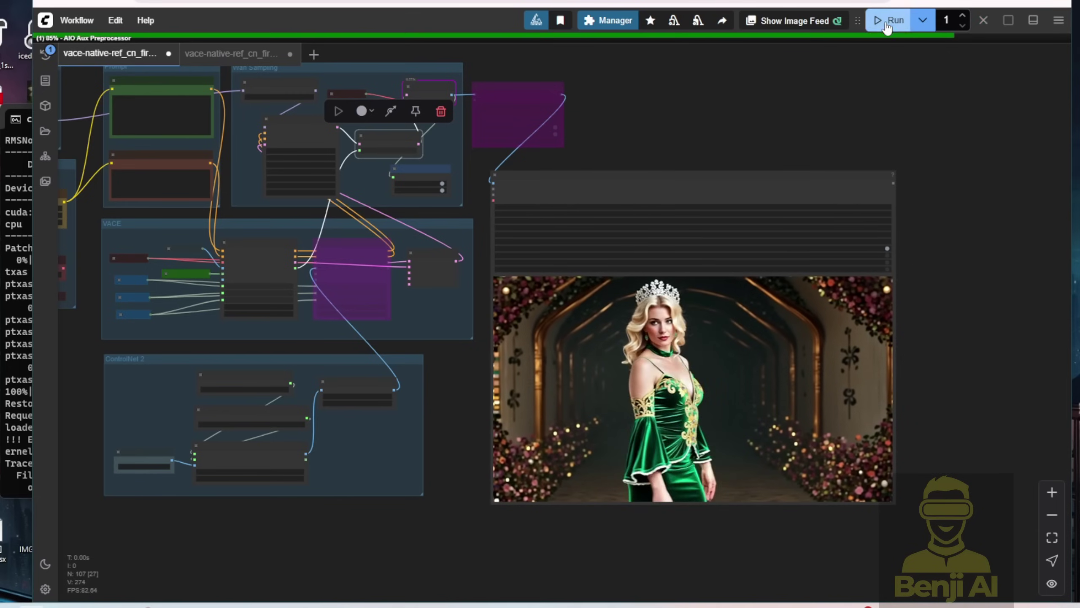
pyautogui.click(690, 124)
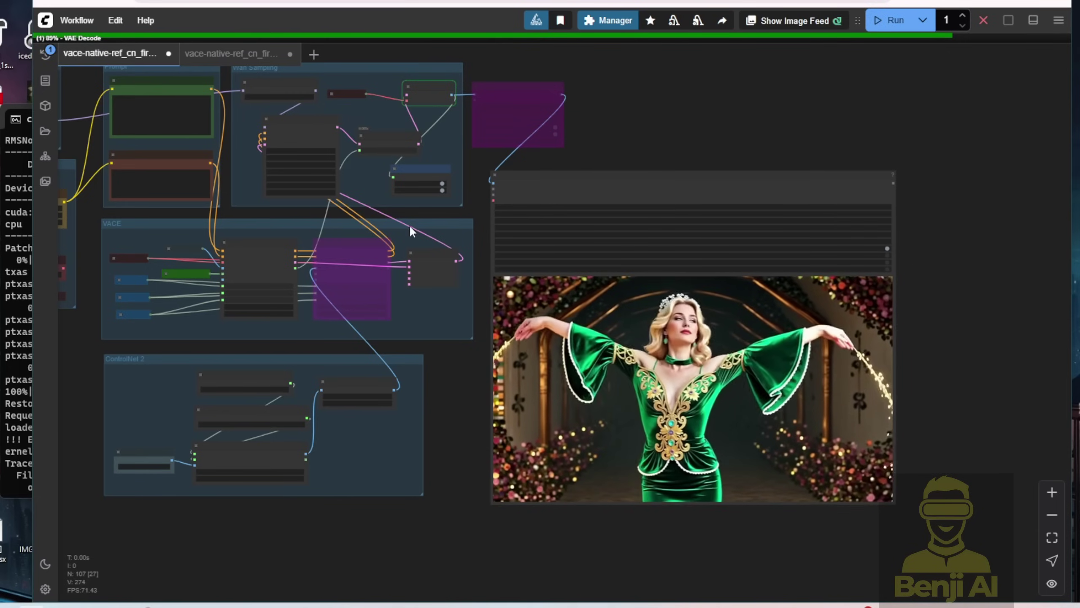
# Follow the run through VAE Decode to Video Combine and examine the generated clip in the preview
pyautogui.scroll(5, 340, 320)
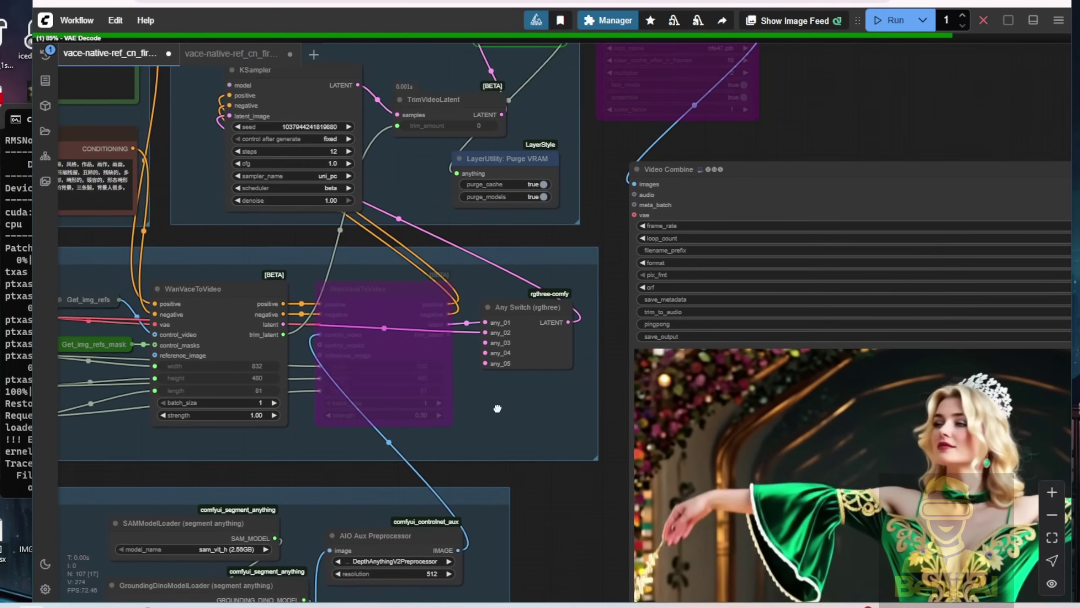
pyautogui.moveTo(498, 409); pyautogui.dragTo(454, 466)
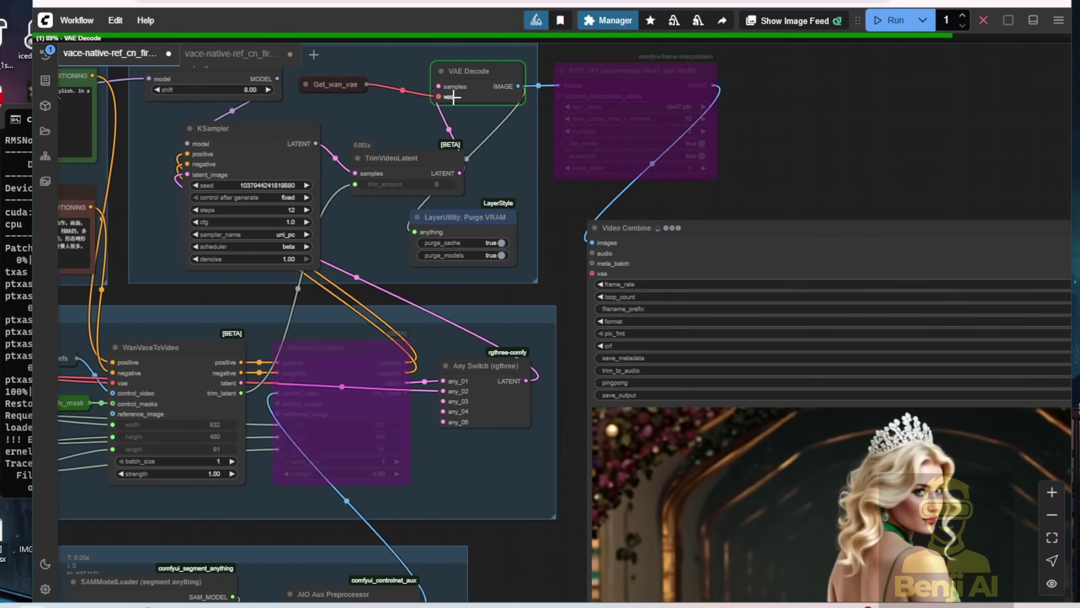
pyautogui.scroll(2, 417, 164)
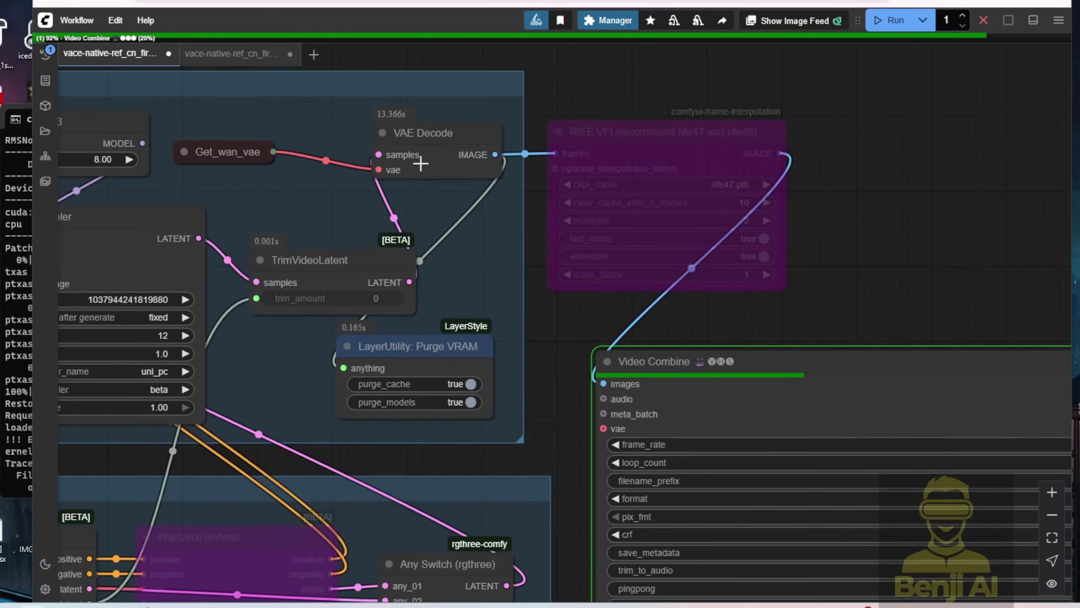
pyautogui.scroll(-4, 447, 164)
pyautogui.moveTo(475, 164); pyautogui.dragTo(463, 254)
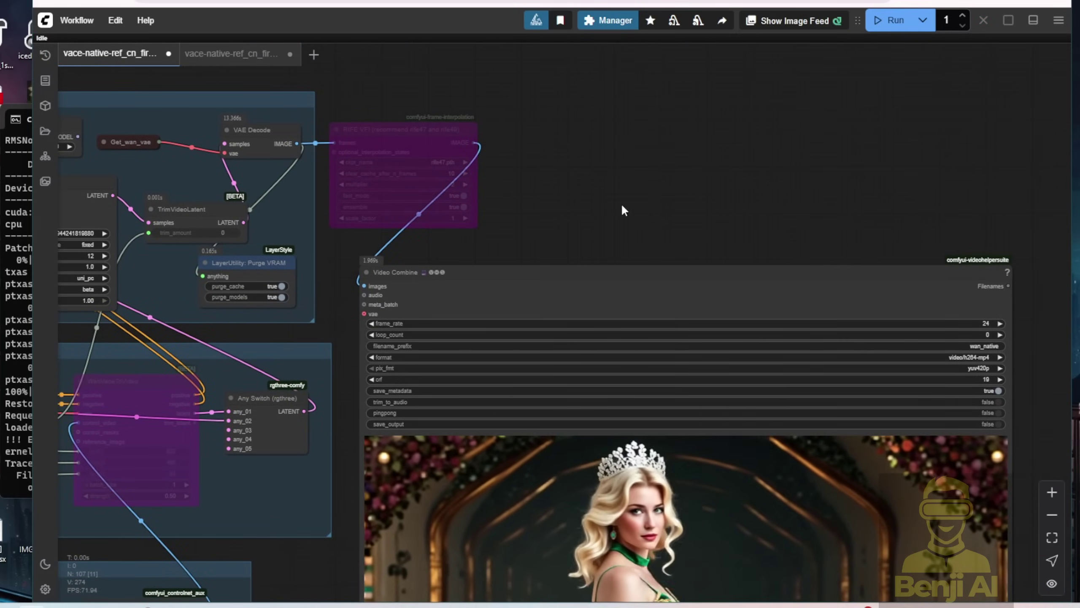
pyautogui.moveTo(631, 402); pyautogui.dragTo(536, 236)
pyautogui.scroll(-3, 522, 414)
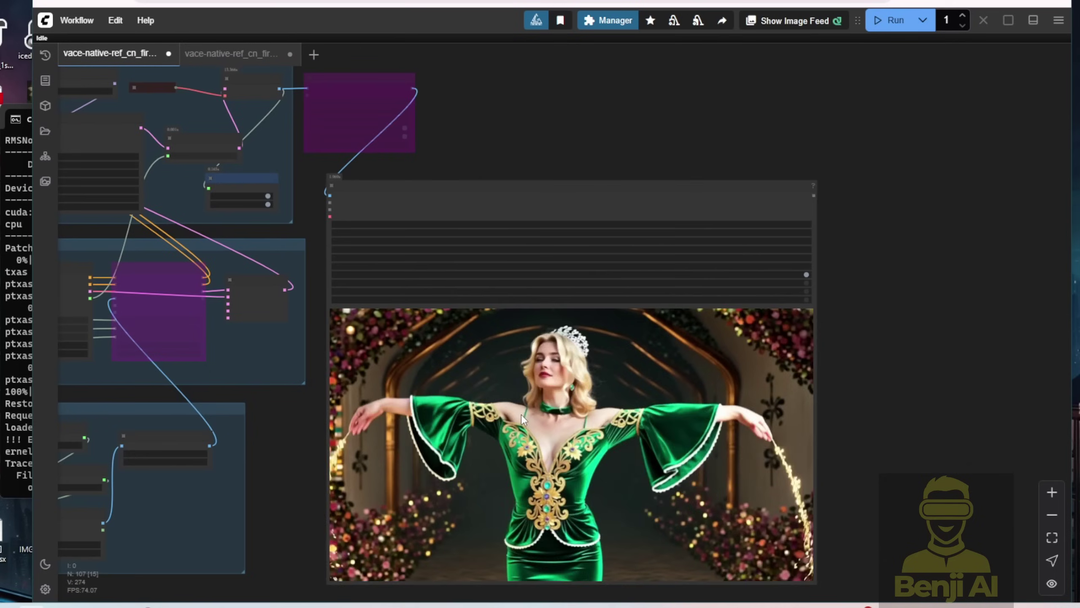